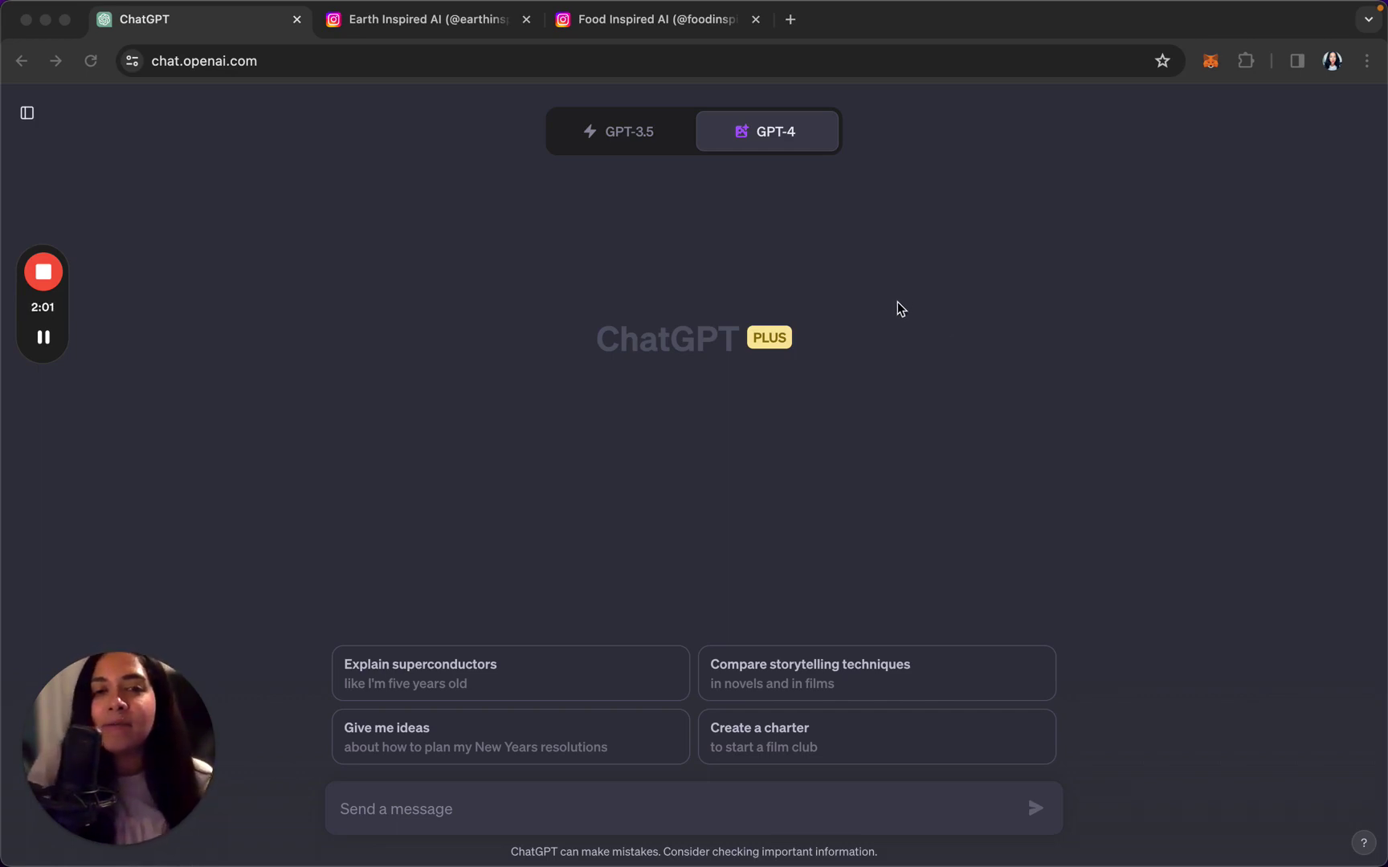
Try GPT-4's Plugins mode and look through its list of enabled plugins.
{"action": "left_click", "coordinate": [648, 147]}
{"action": "left_click", "coordinate": [647, 148]}
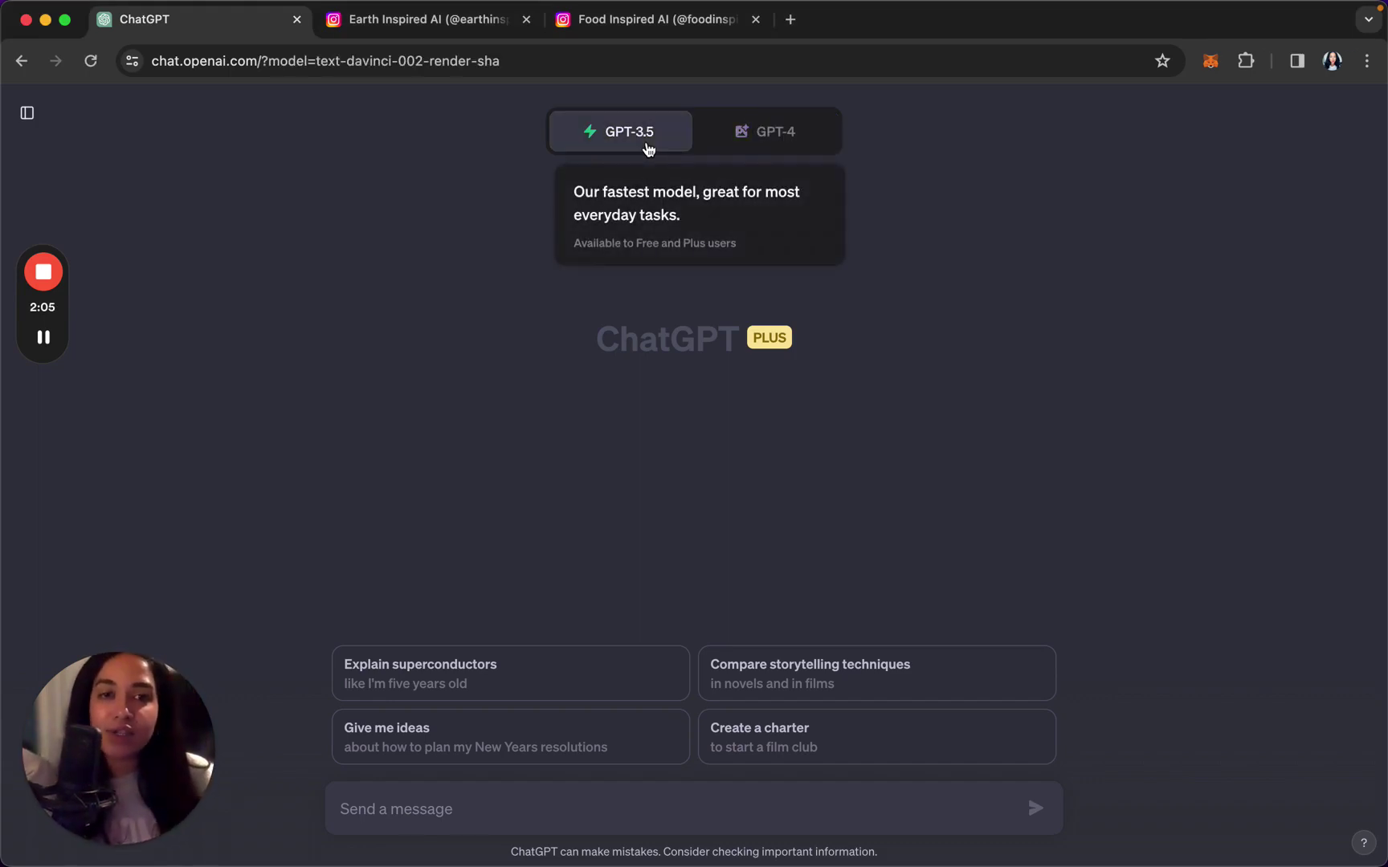
{"action": "mouse_move", "coordinate": [763, 142]}
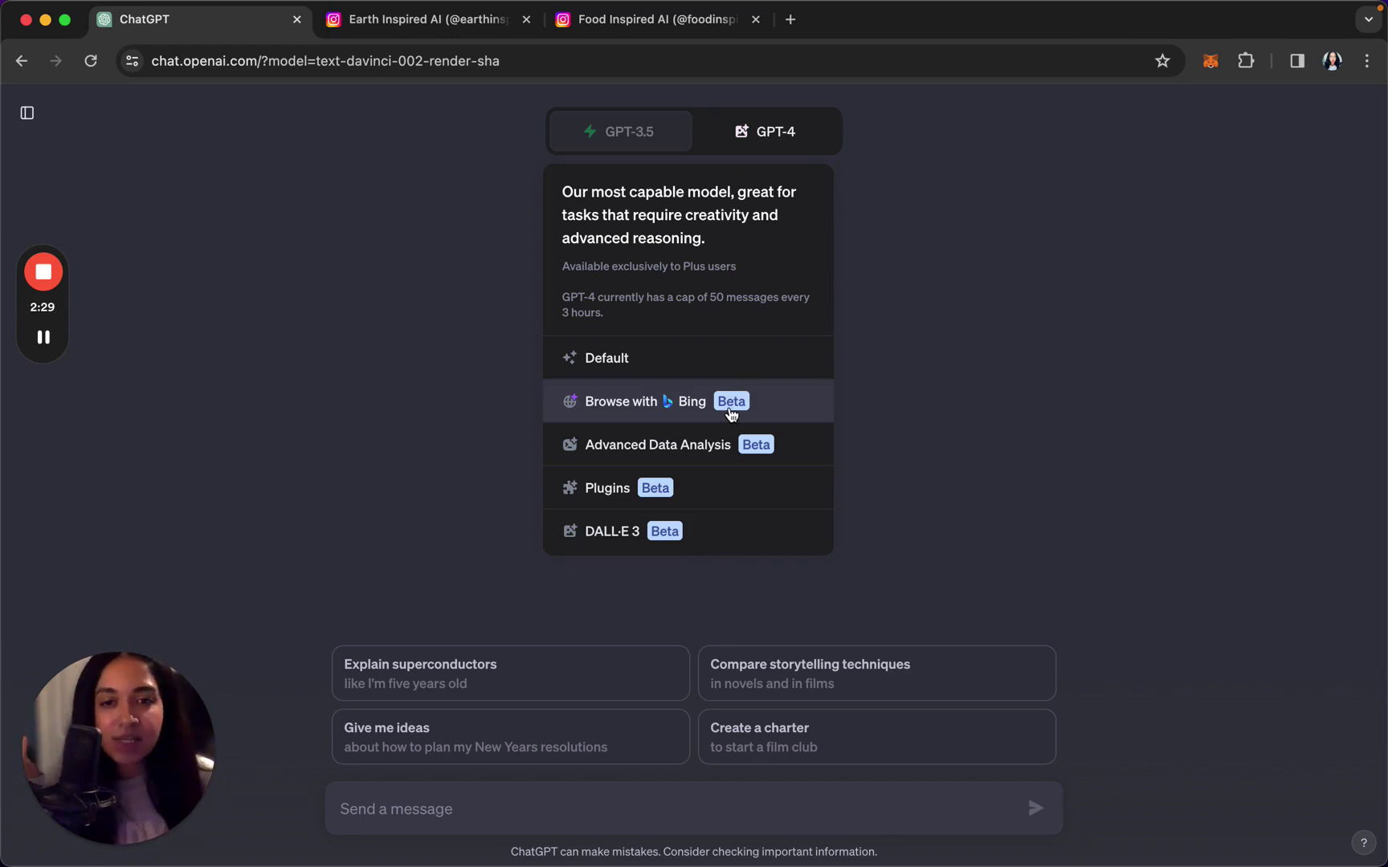
{"action": "left_click", "coordinate": [708, 486]}
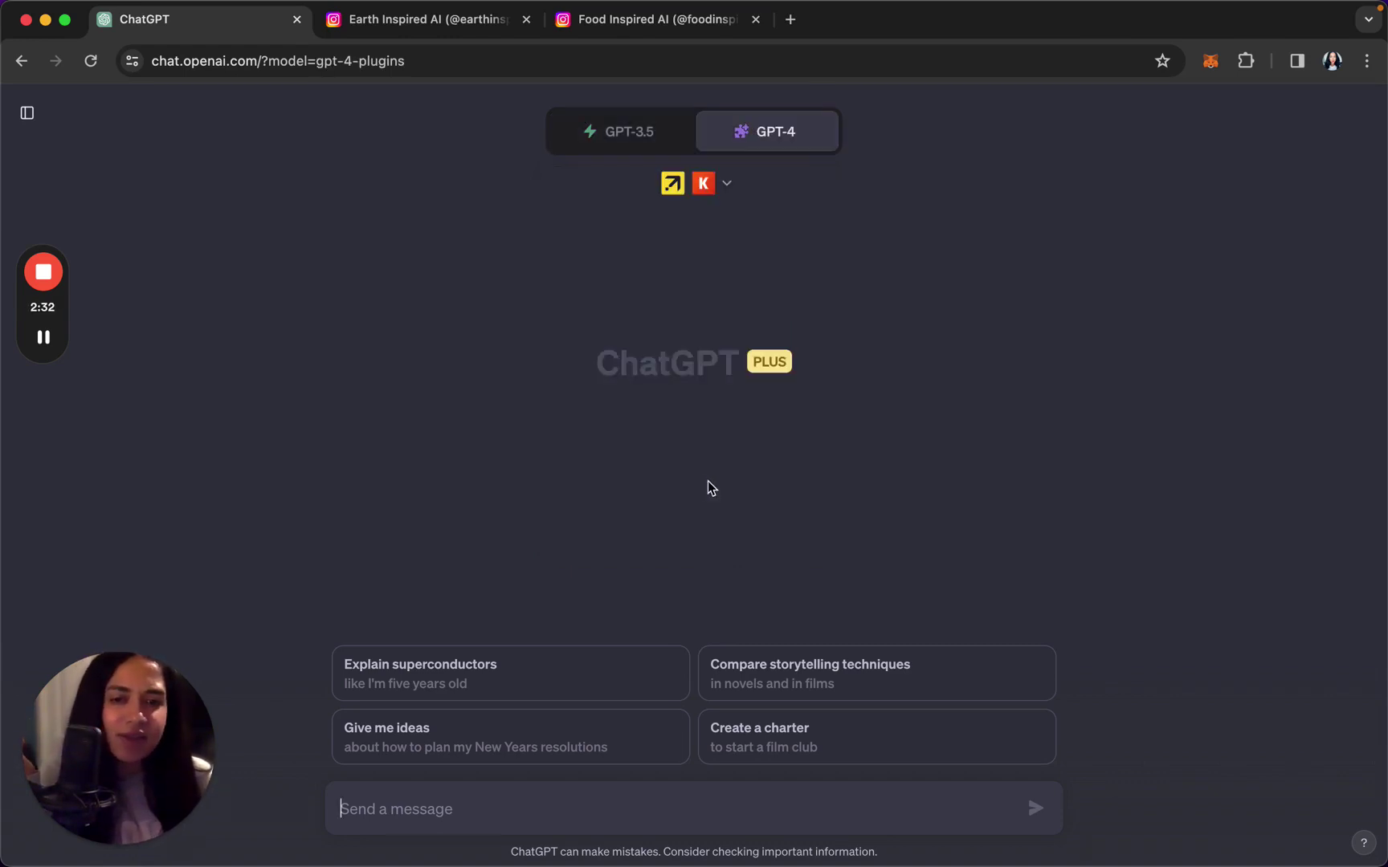
{"action": "left_click", "coordinate": [694, 193]}
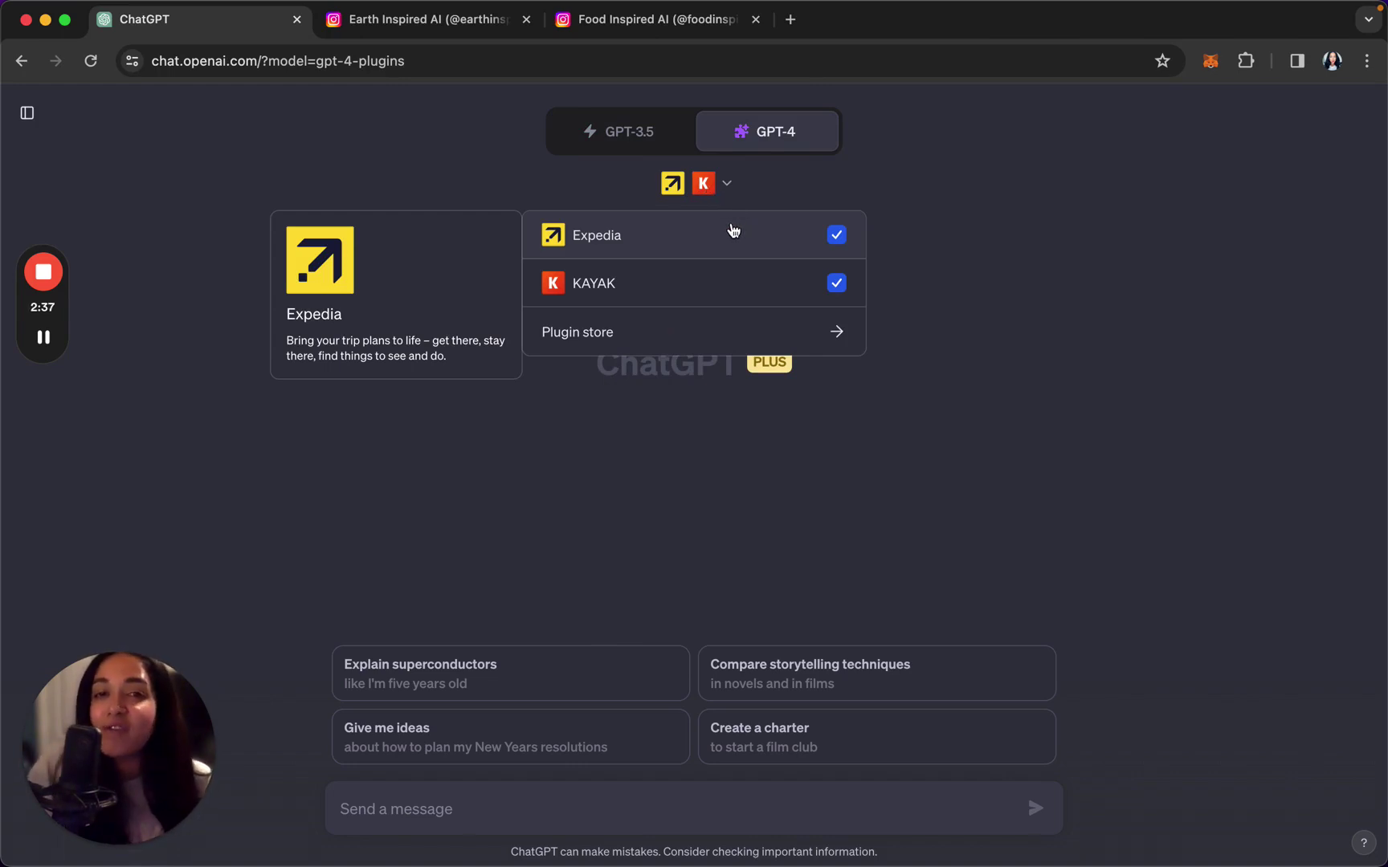
{"action": "left_click", "coordinate": [727, 195]}
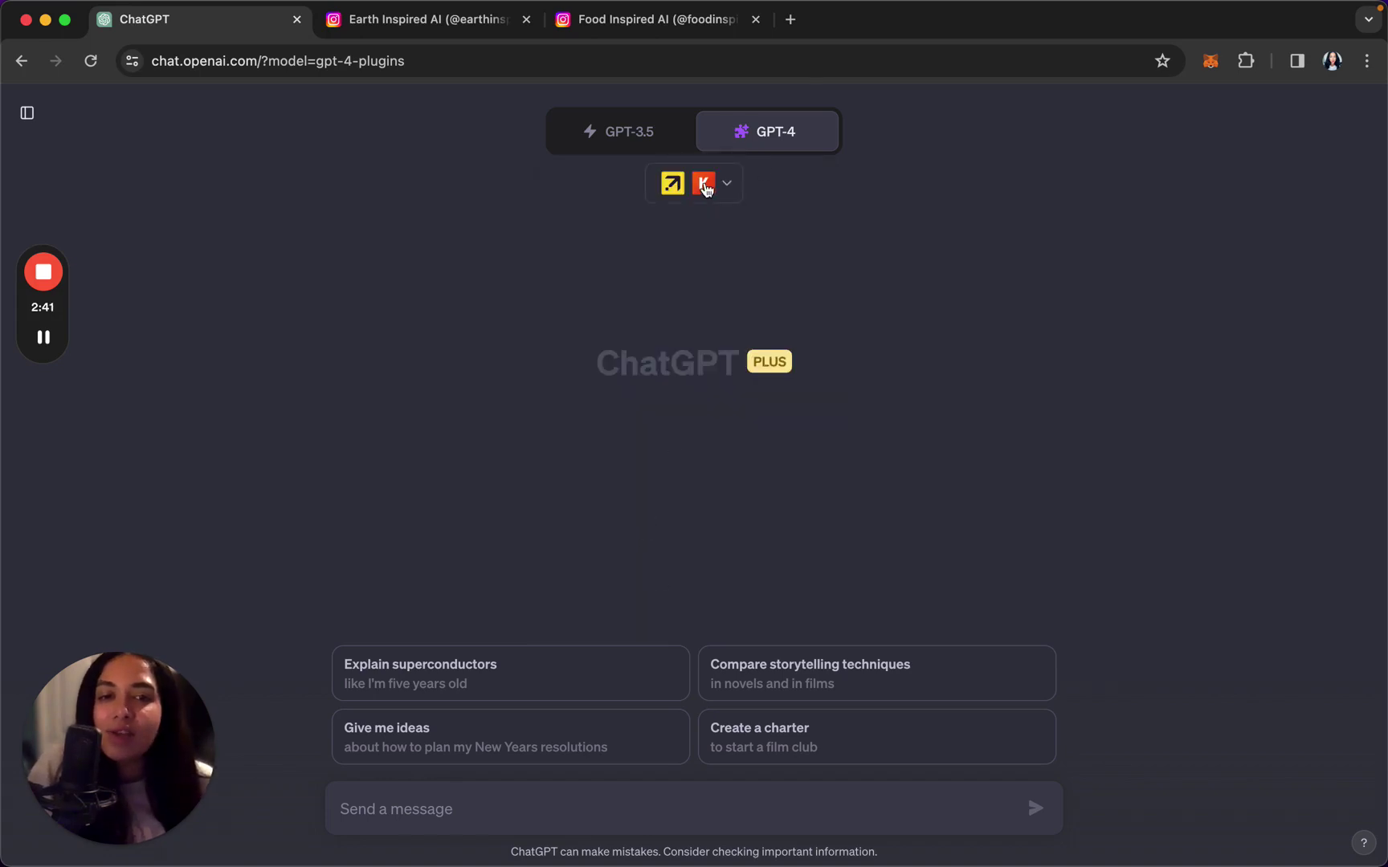
{"action": "left_click", "coordinate": [705, 187]}
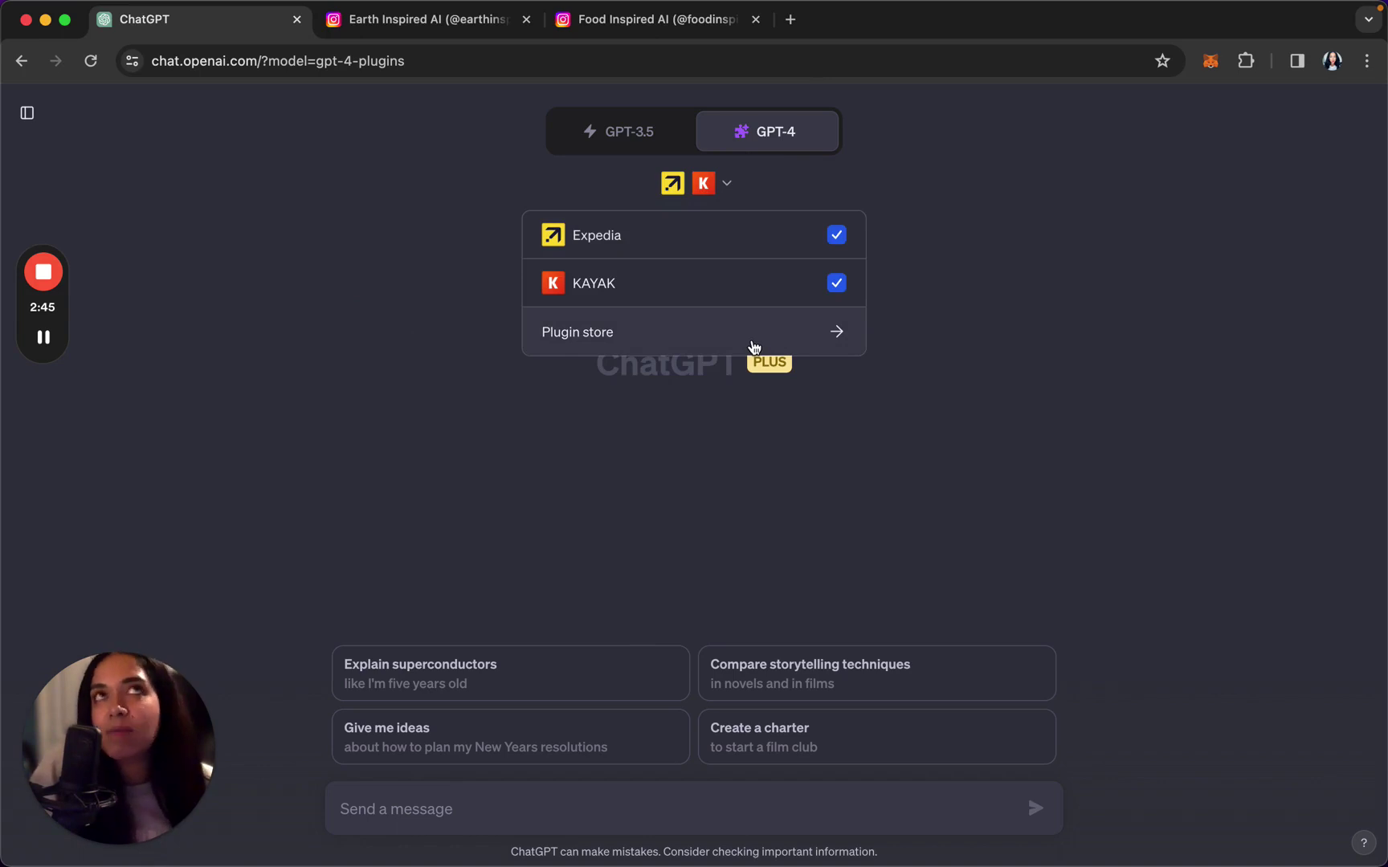
Try the DALL·E 3 mode, then put GPT-4 back in Default mode for the new chat.
{"action": "mouse_move", "coordinate": [751, 153]}
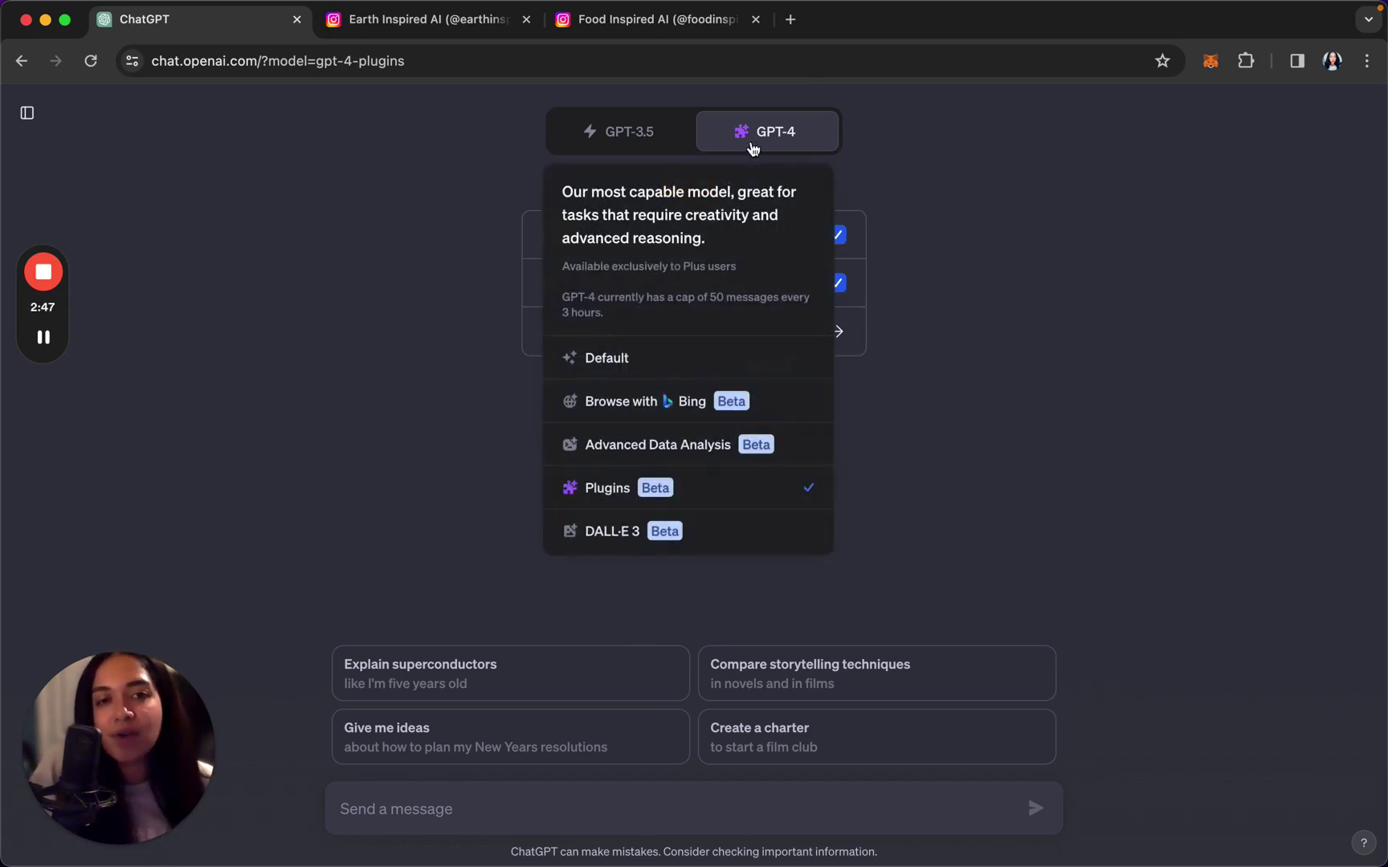
{"action": "left_click", "coordinate": [653, 533]}
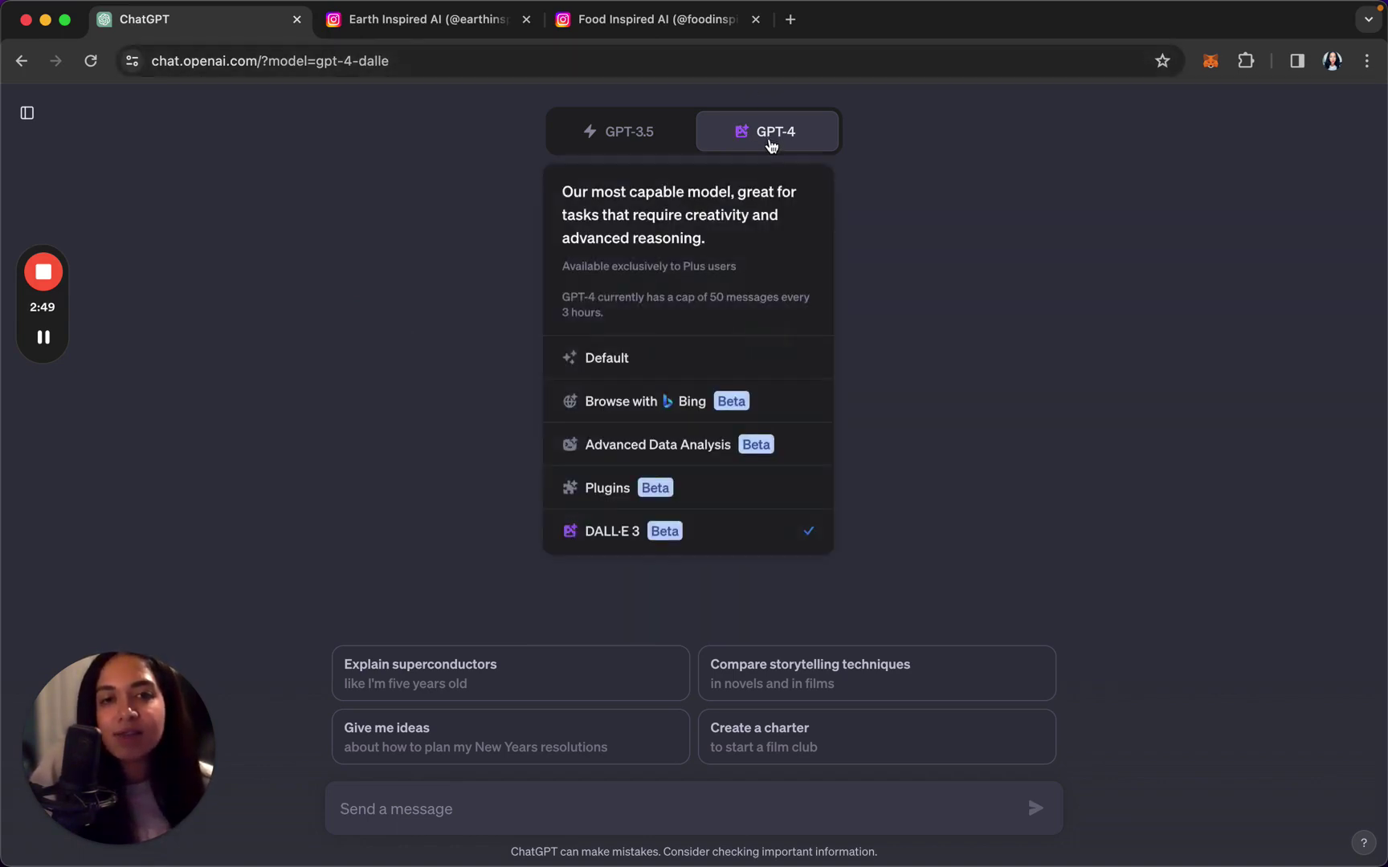
{"action": "left_click", "coordinate": [651, 379]}
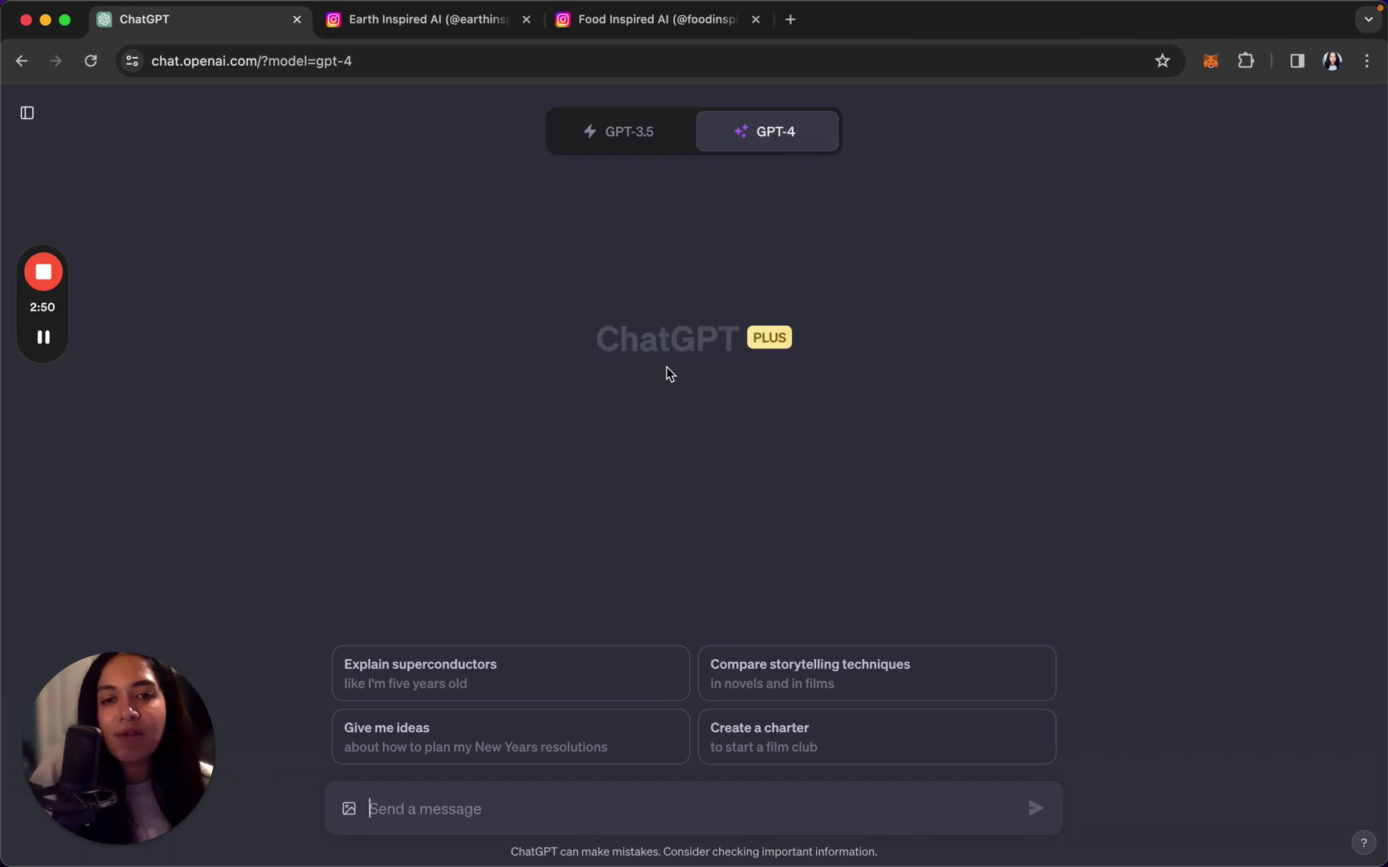
{"action": "left_click", "coordinate": [476, 818]}
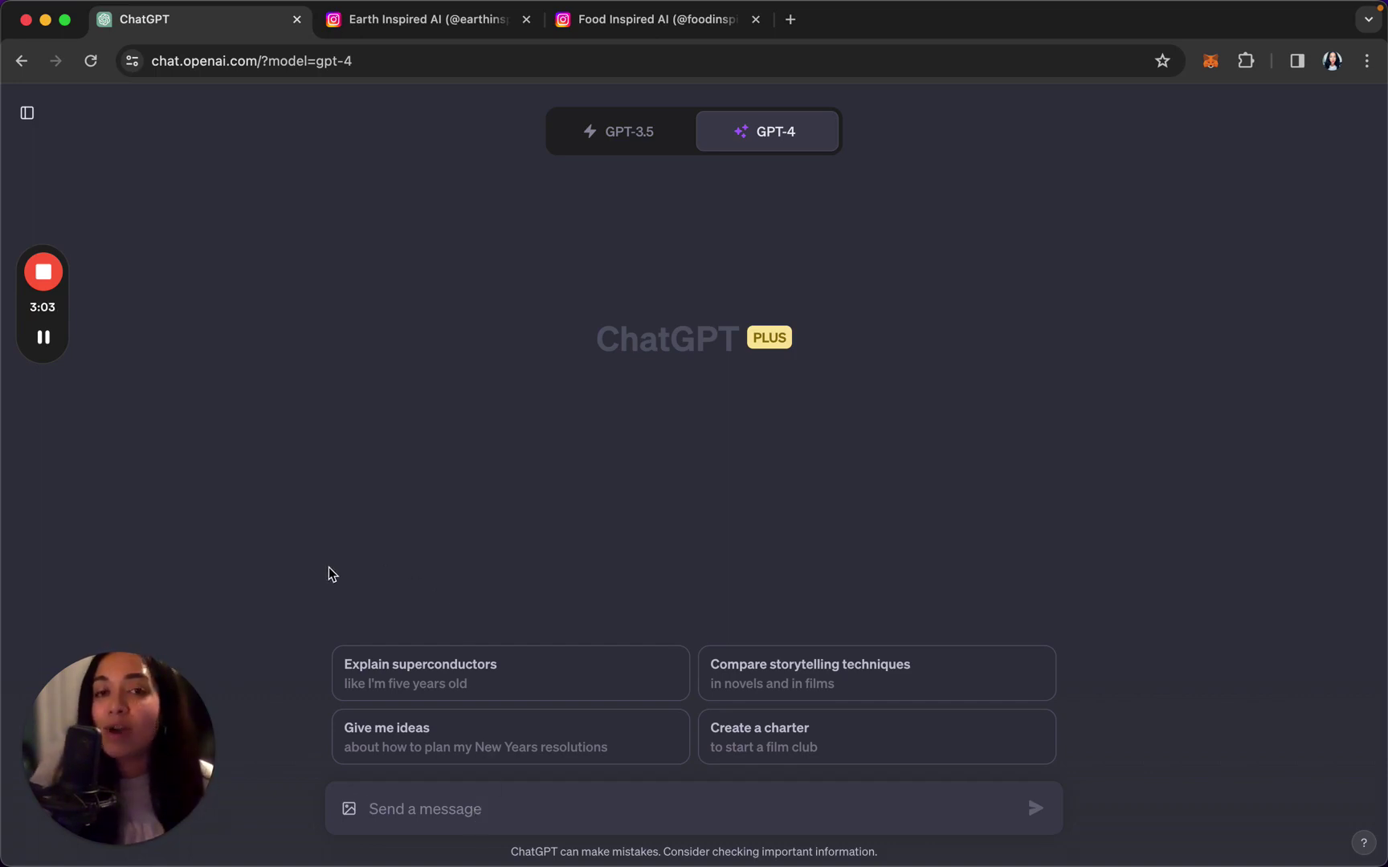
{"action": "left_click", "coordinate": [29, 135]}
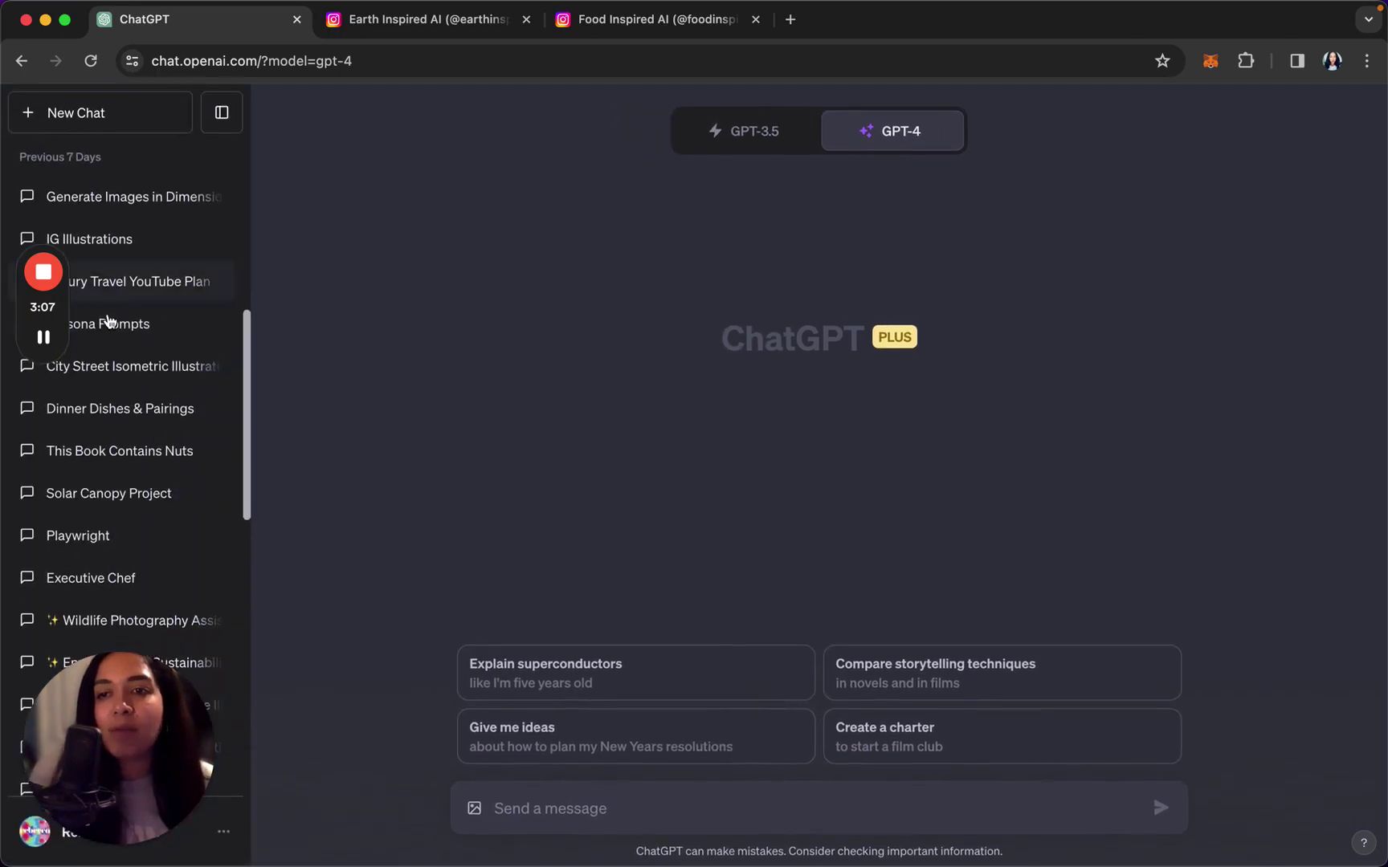
{"action": "scroll", "coordinate": [115, 322], "scroll_direction": "down", "scroll_amount": 10}
{"action": "scroll", "coordinate": [125, 337], "scroll_direction": "up", "scroll_amount": 15}
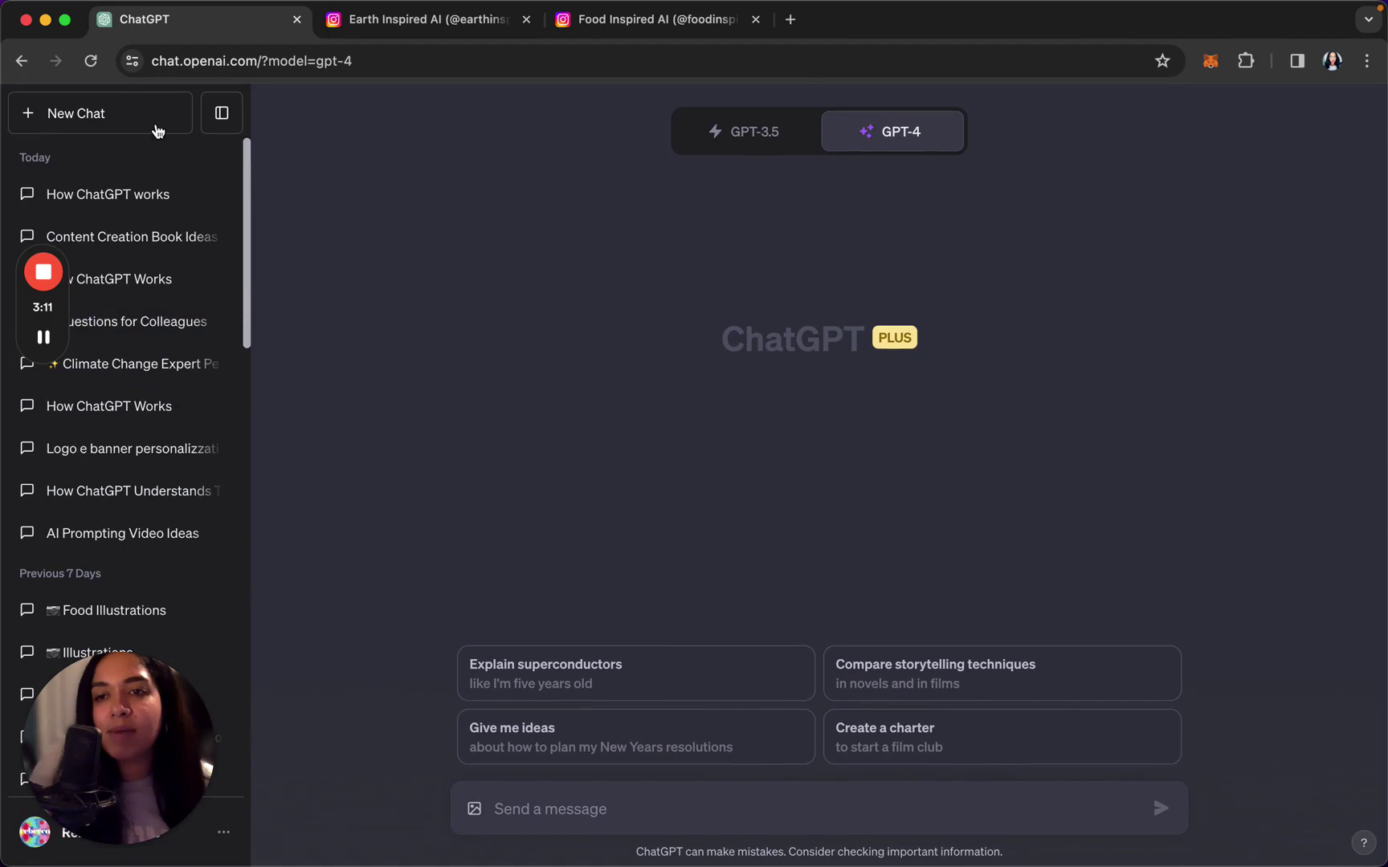
{"action": "left_click", "coordinate": [223, 114]}
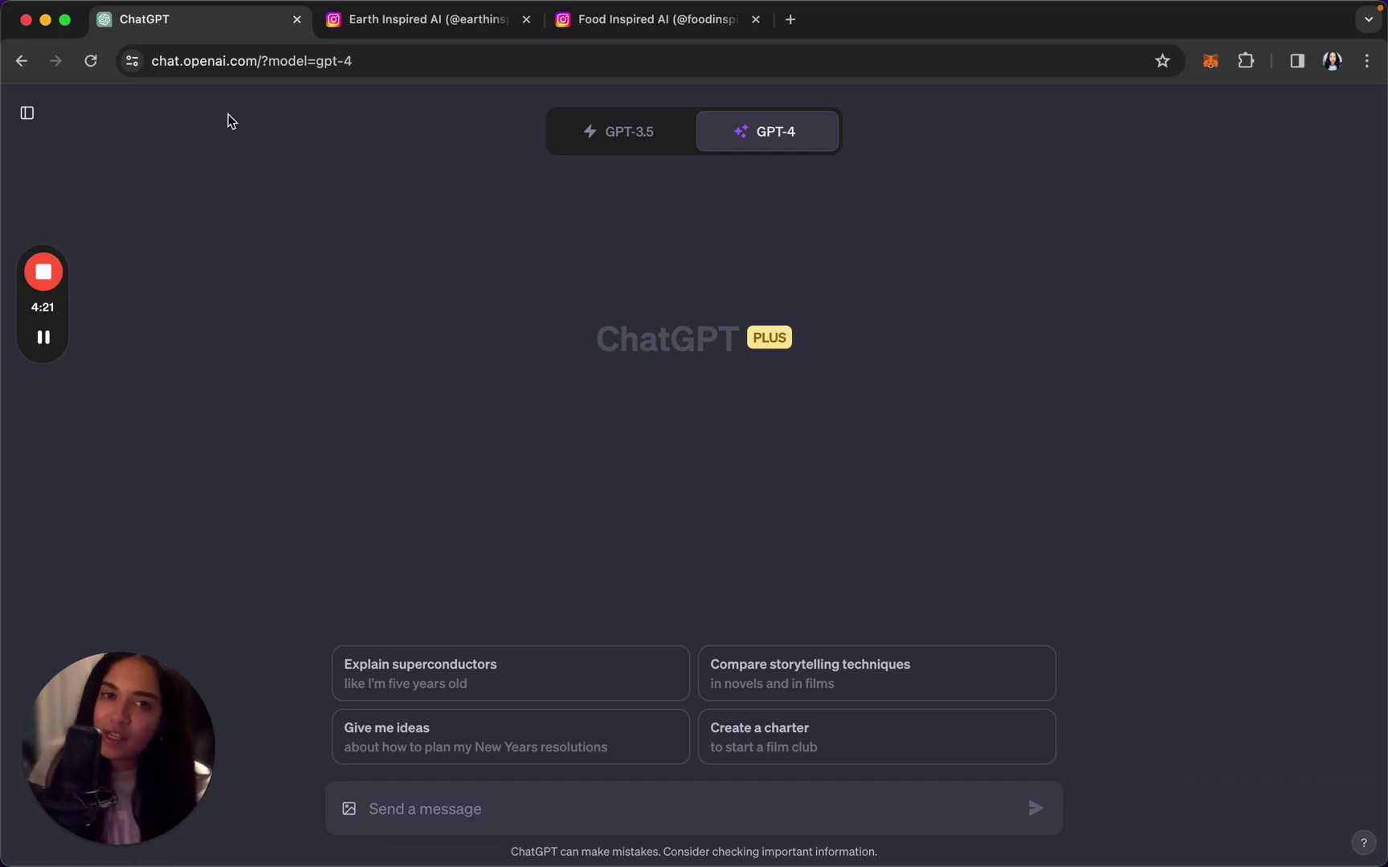
Ask GPT-4 'What is ChatGPt' as the first question of the chat.
{"action": "left_click", "coordinate": [458, 808]}
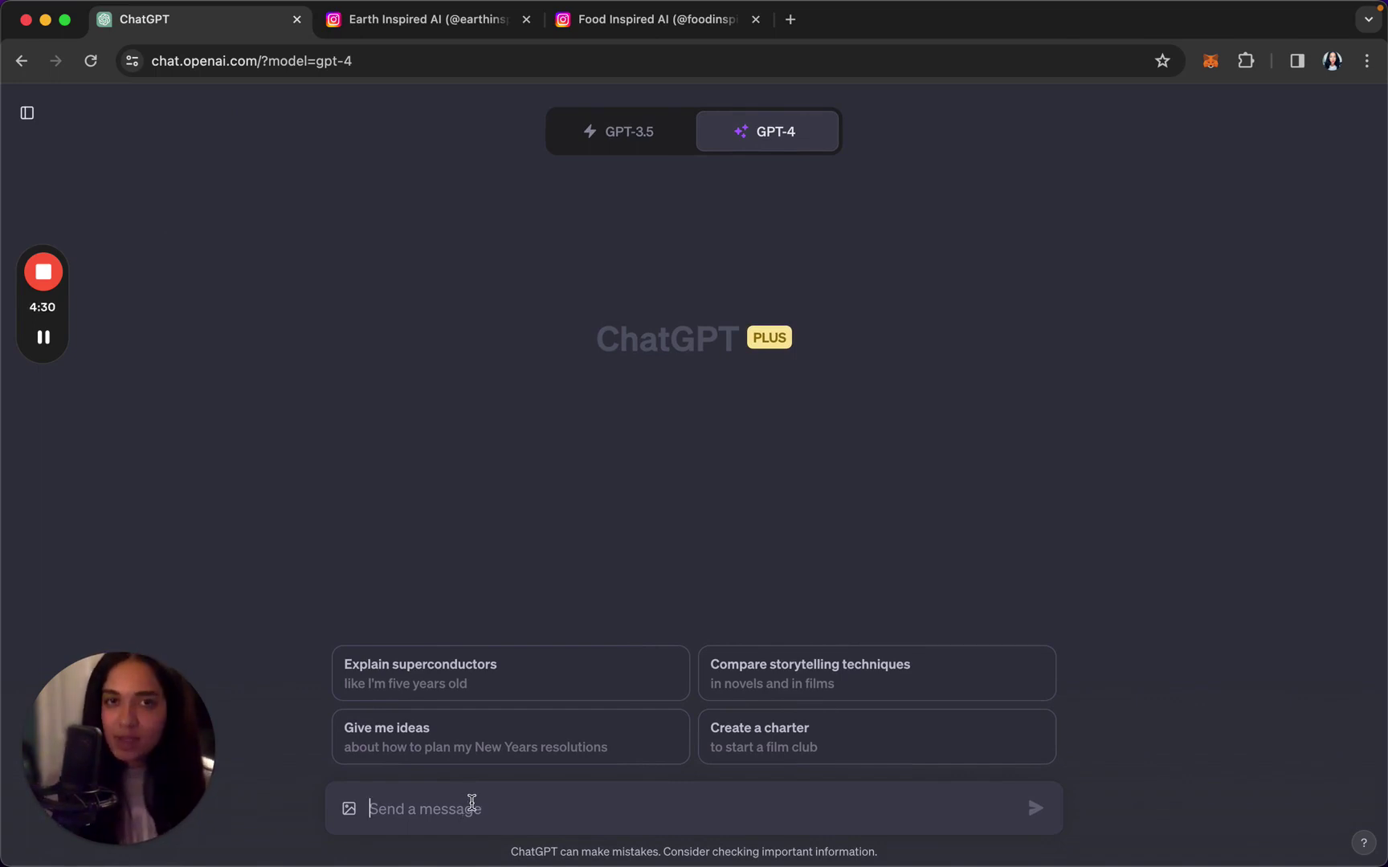
{"action": "type", "text": "What is"}
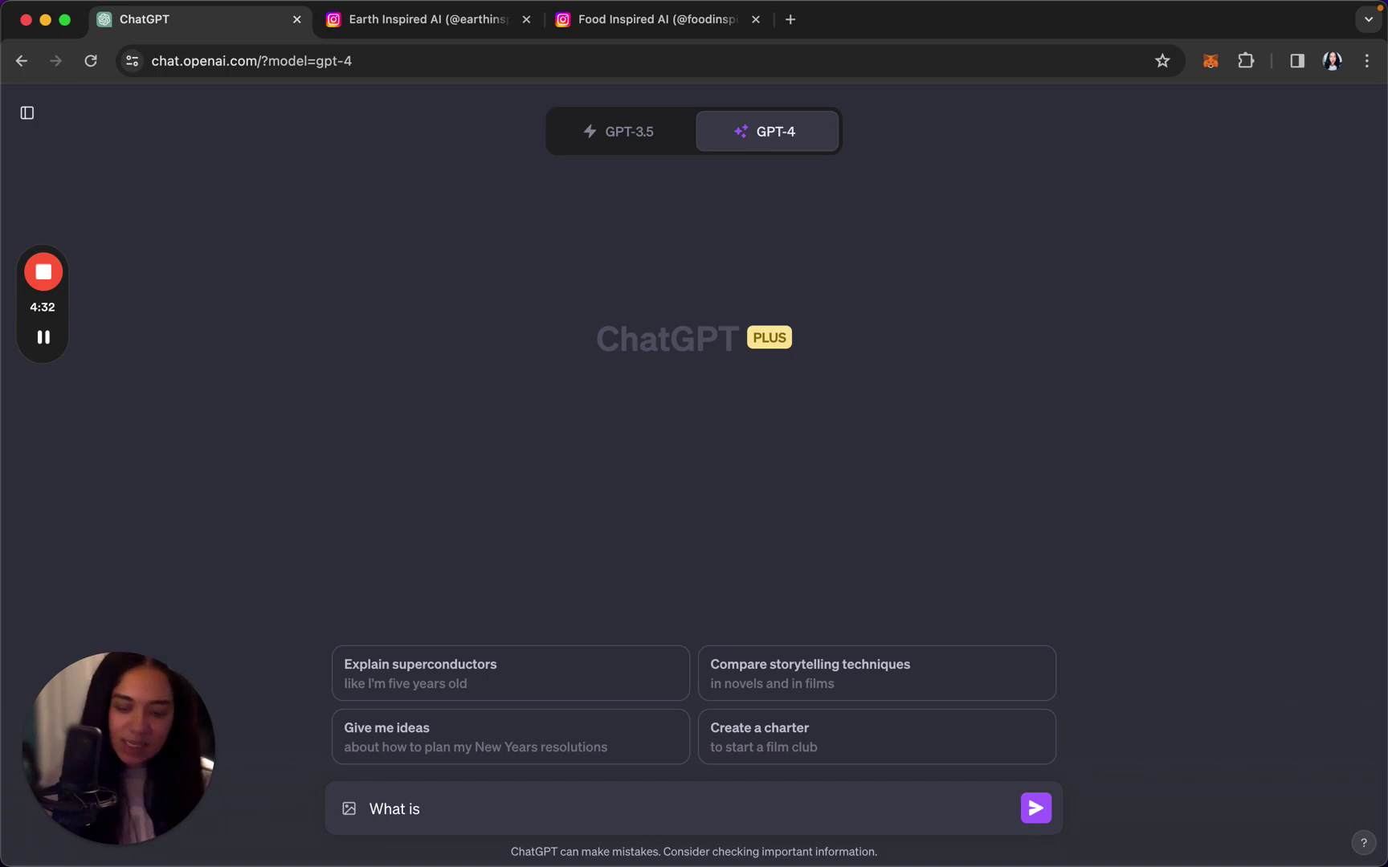
{"action": "key", "text": "BackSpace"}
{"action": "key", "text": "BackSpace"}
{"action": "type", "text": "s ChatGPt"}
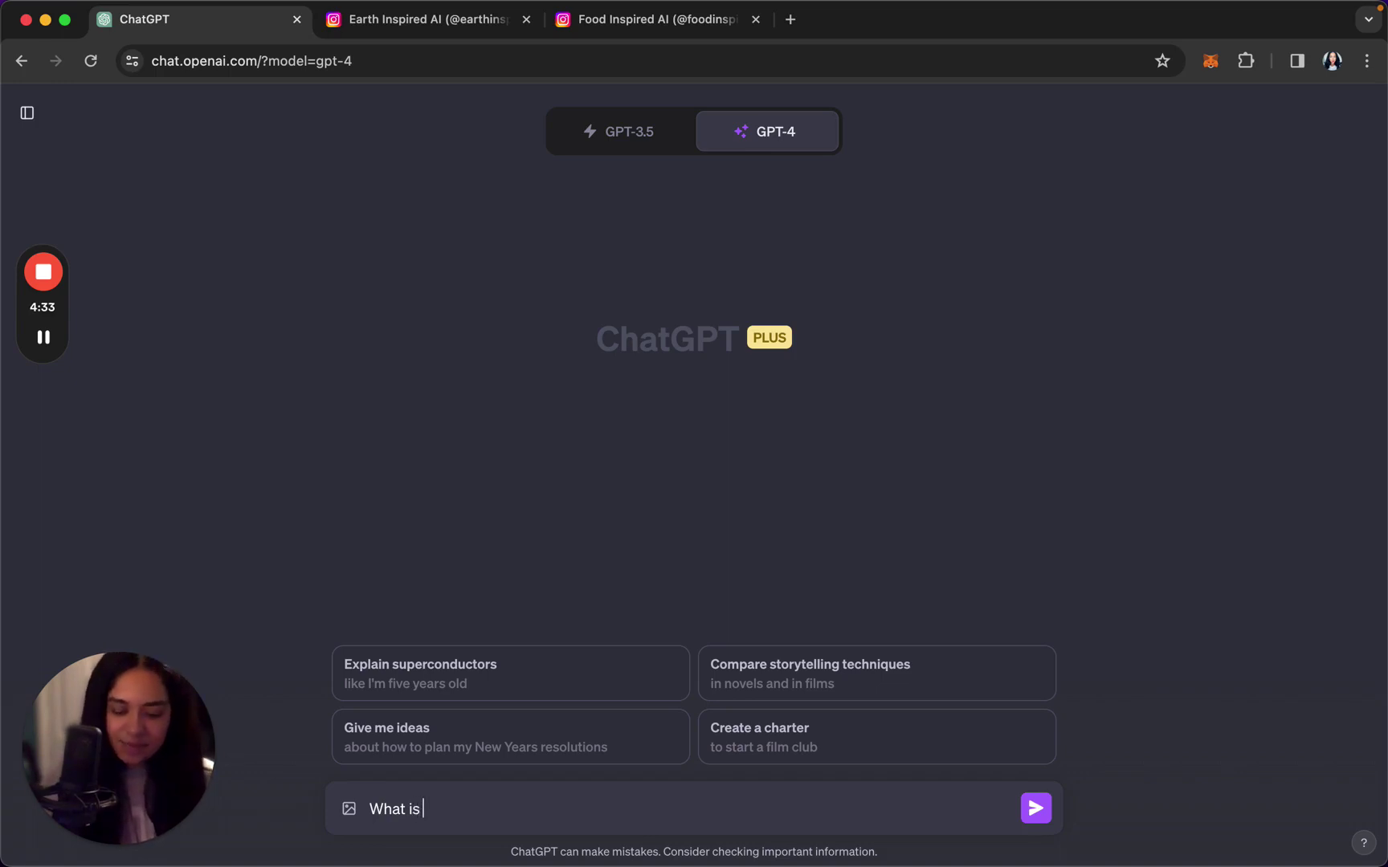
{"action": "key", "text": "Return"}
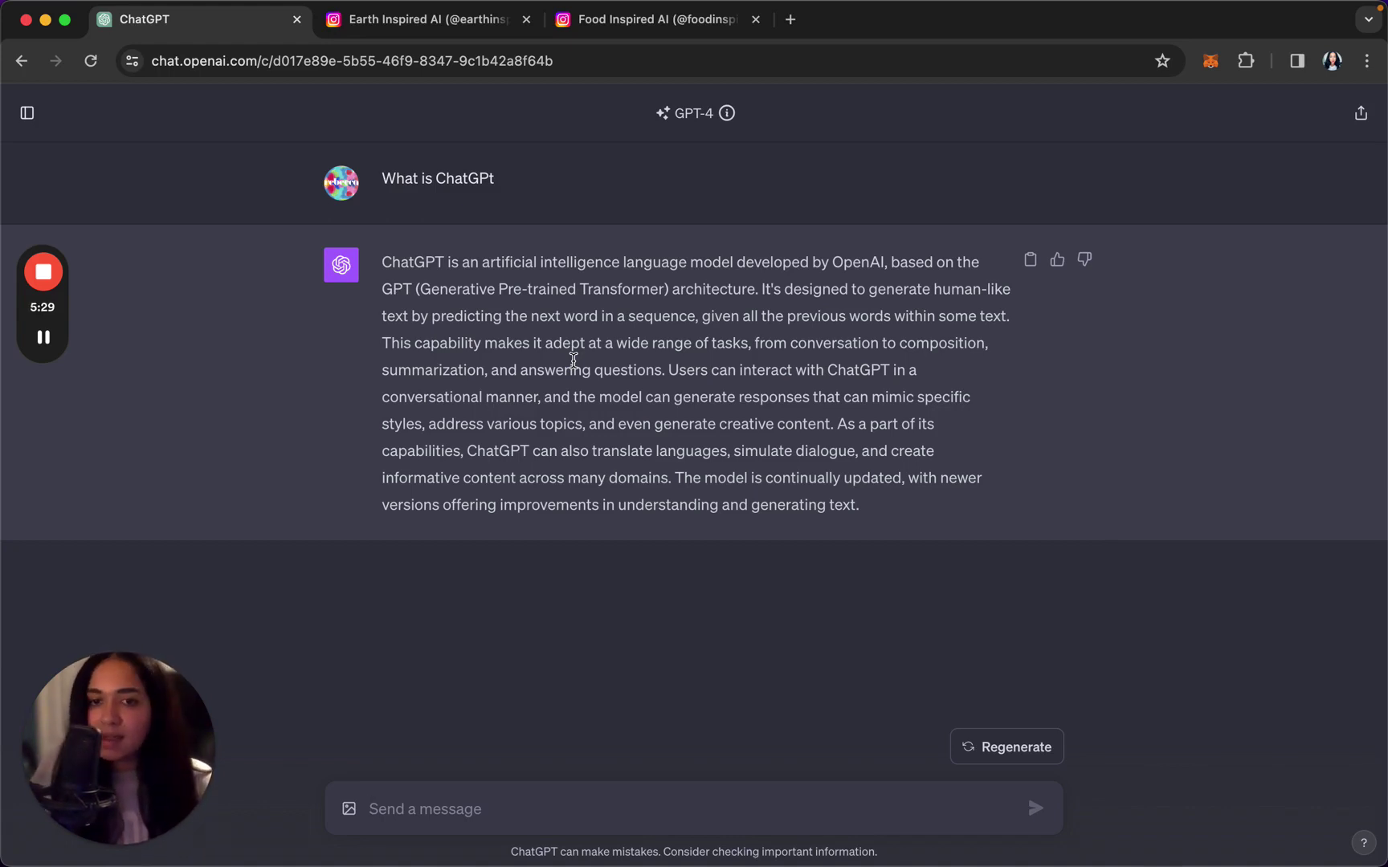
{"action": "type", "text": "W"}
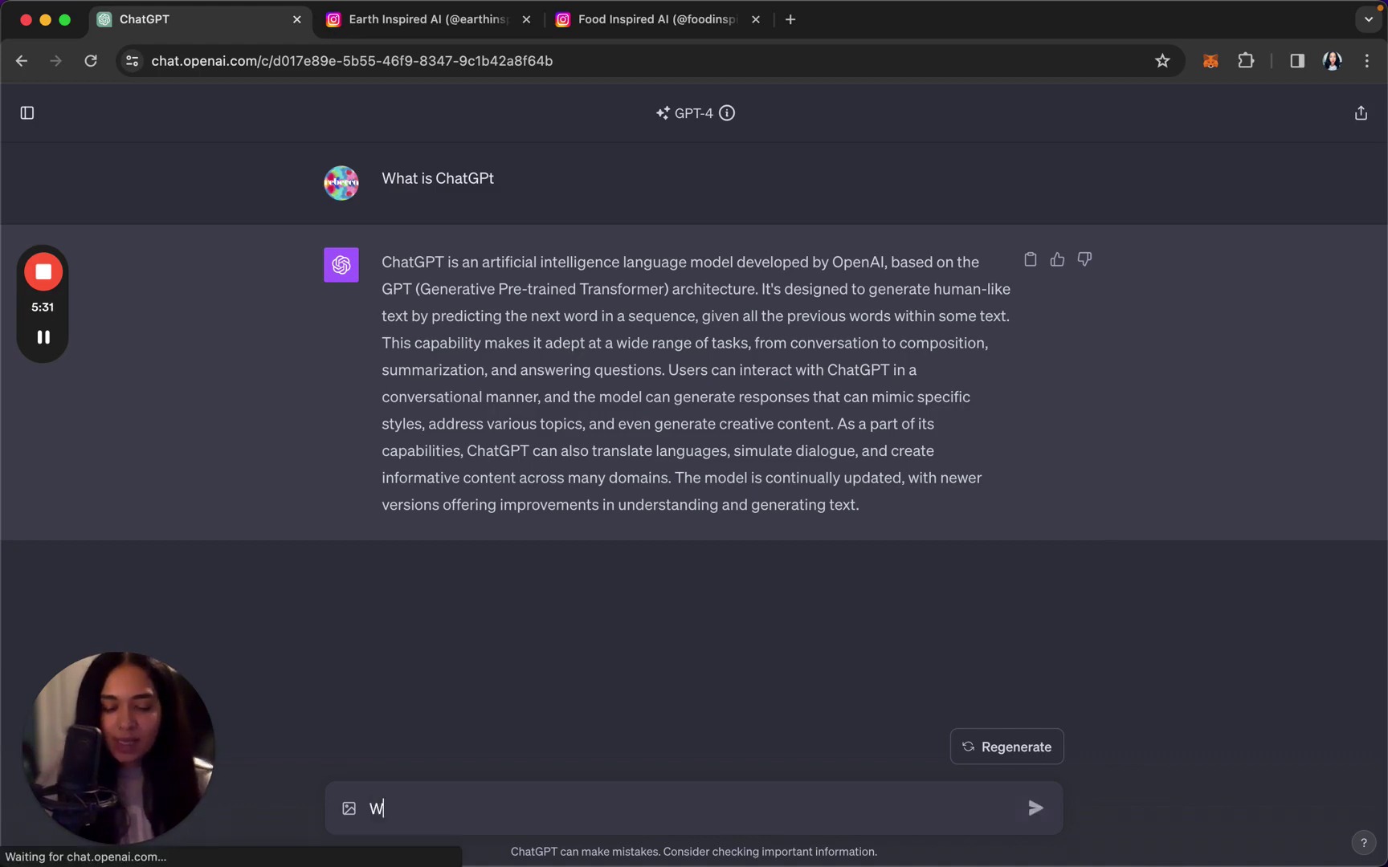
{"action": "type", "text": "hat are tokens?"}
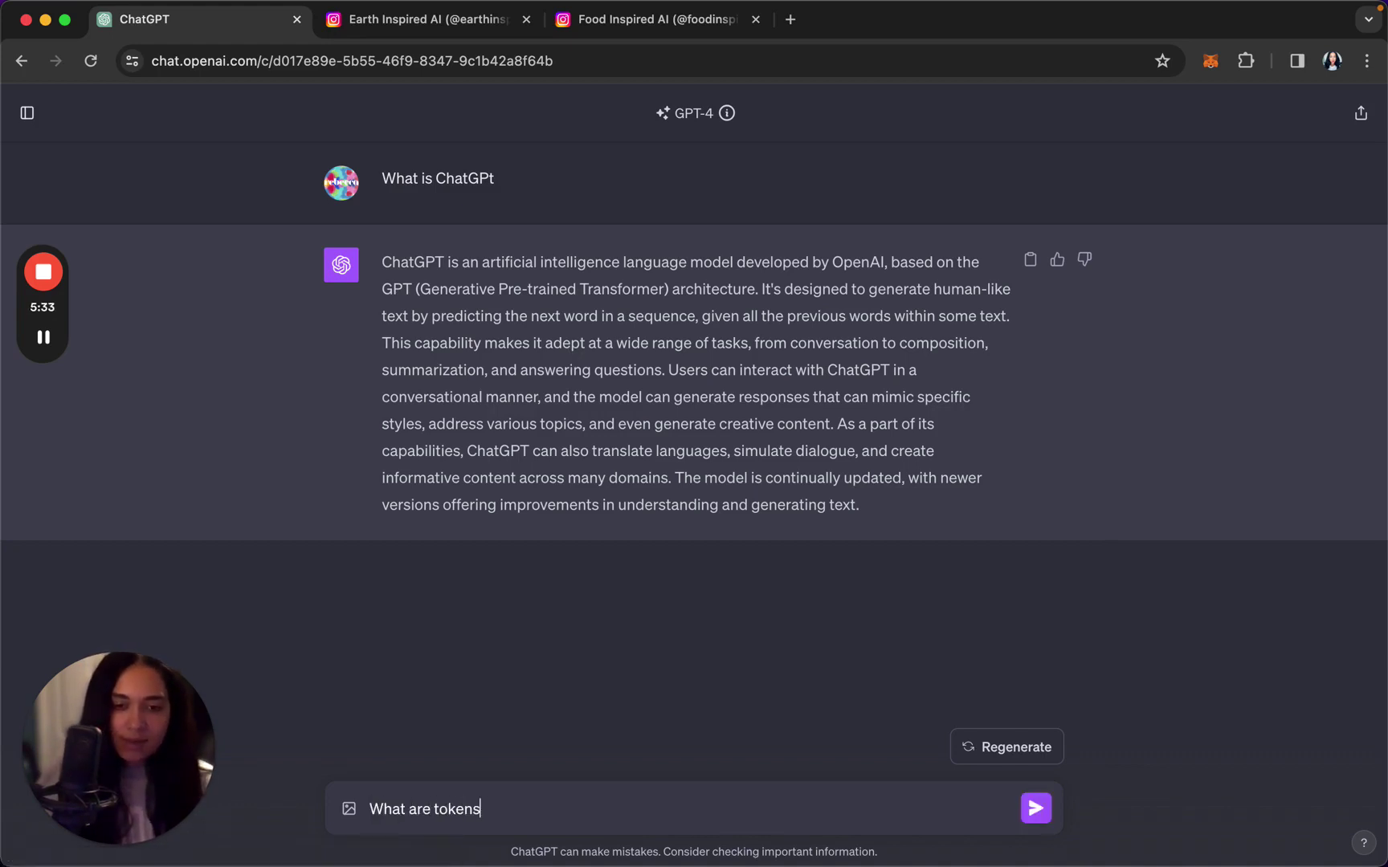
{"action": "key", "text": "Return"}
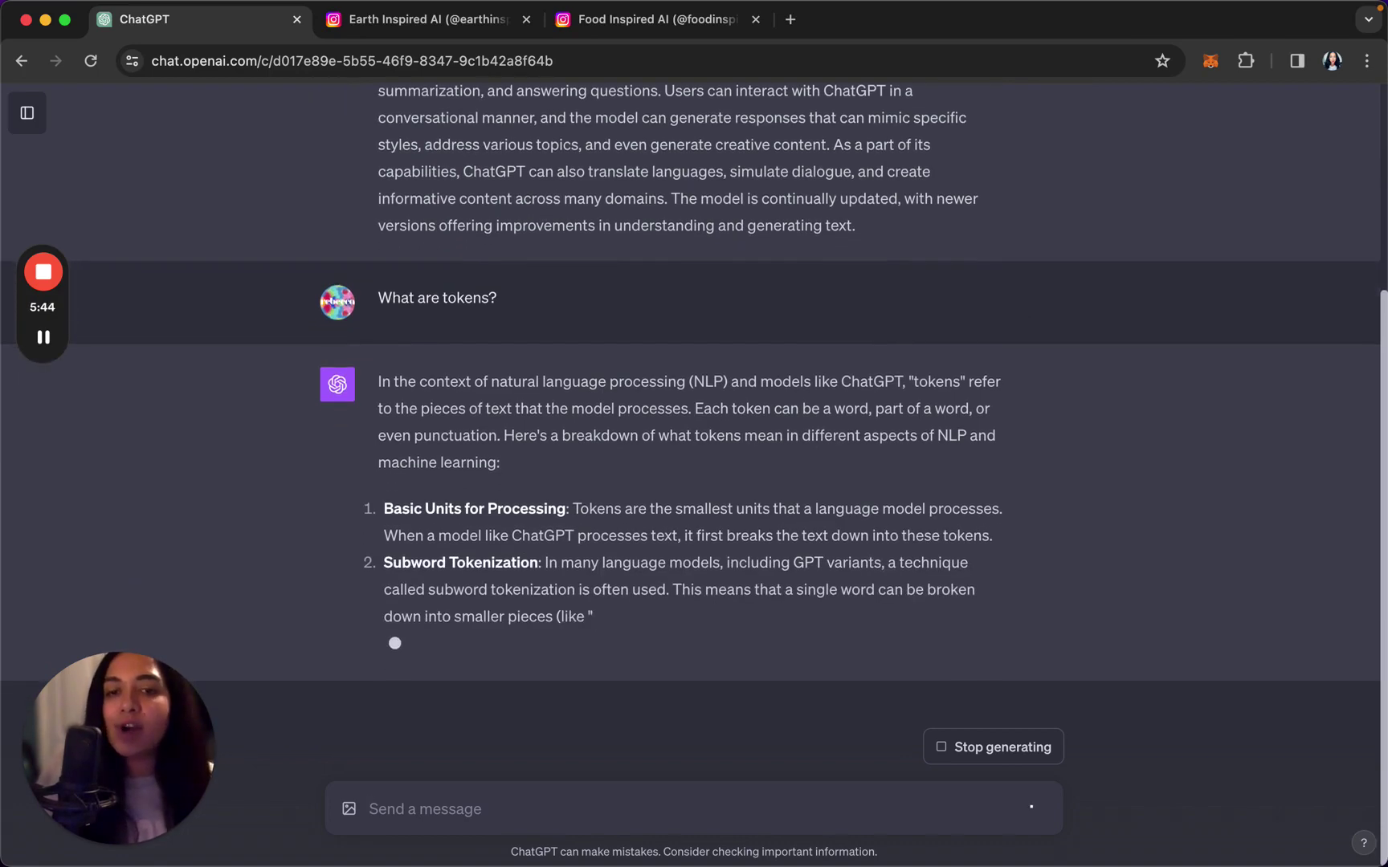
{"action": "scroll", "coordinate": [699, 241], "scroll_direction": "up", "scroll_amount": 3}
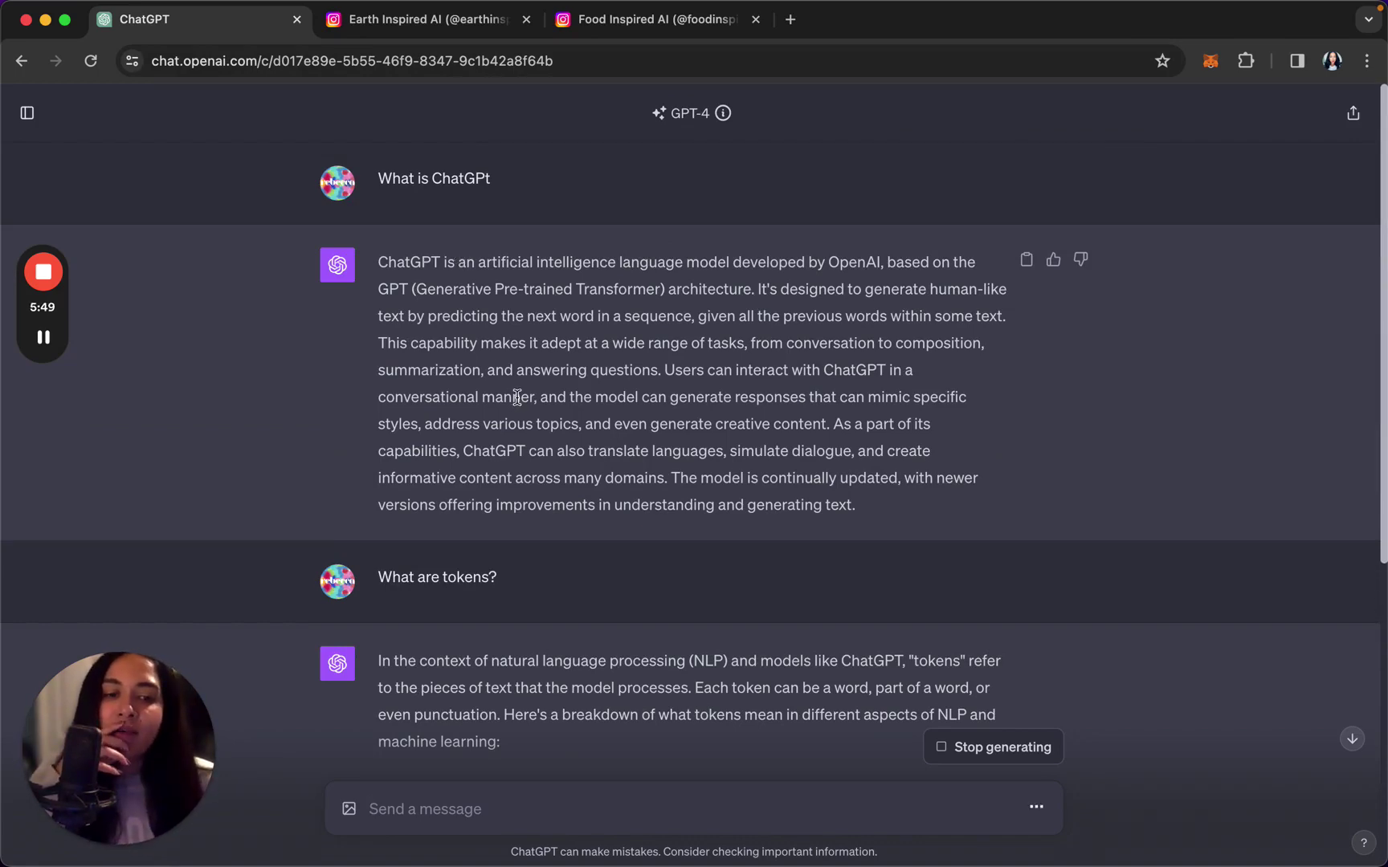
{"action": "scroll", "coordinate": [535, 383], "scroll_direction": "down", "scroll_amount": 2}
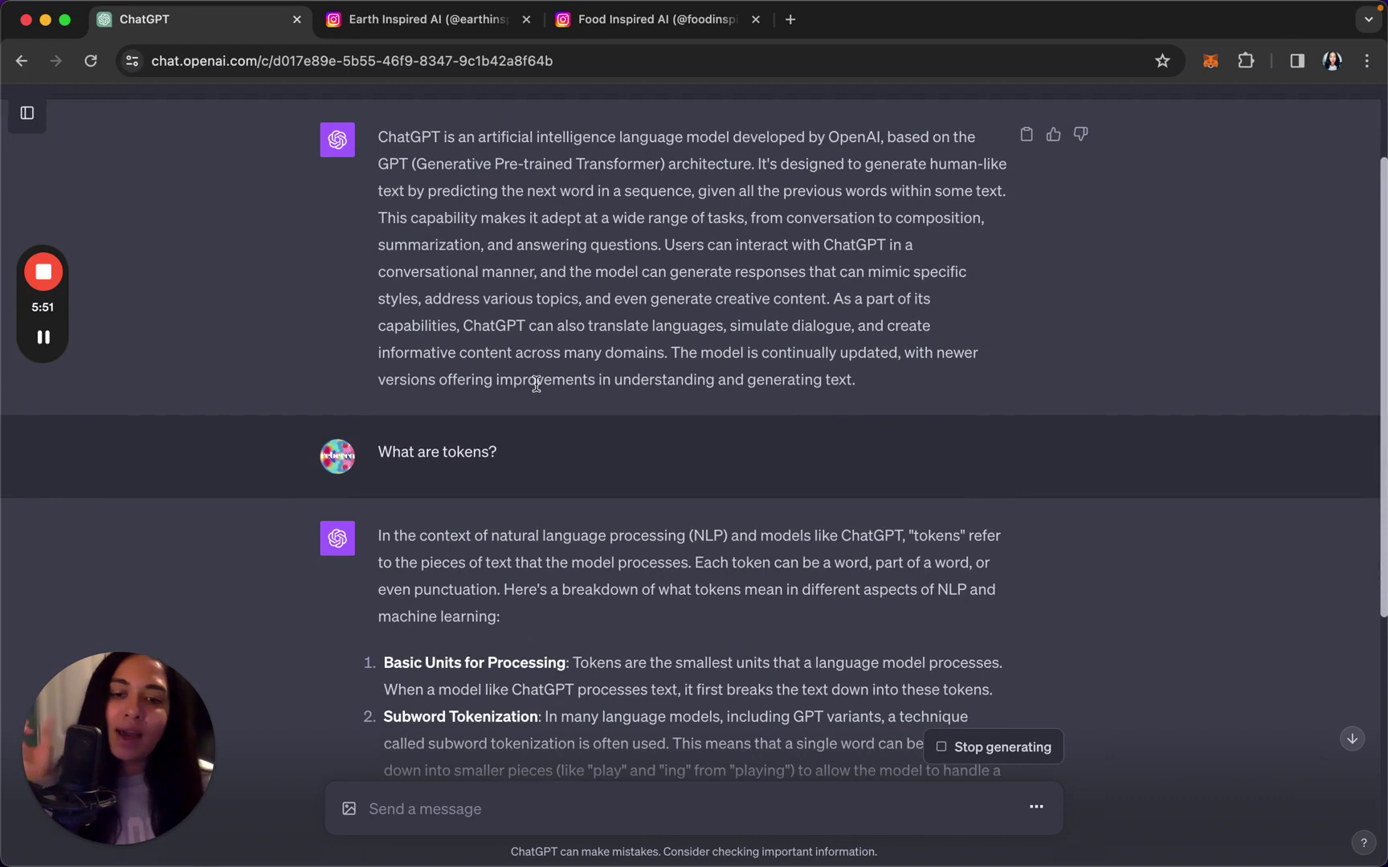
{"action": "scroll", "coordinate": [536, 383], "scroll_direction": "down", "scroll_amount": 7}
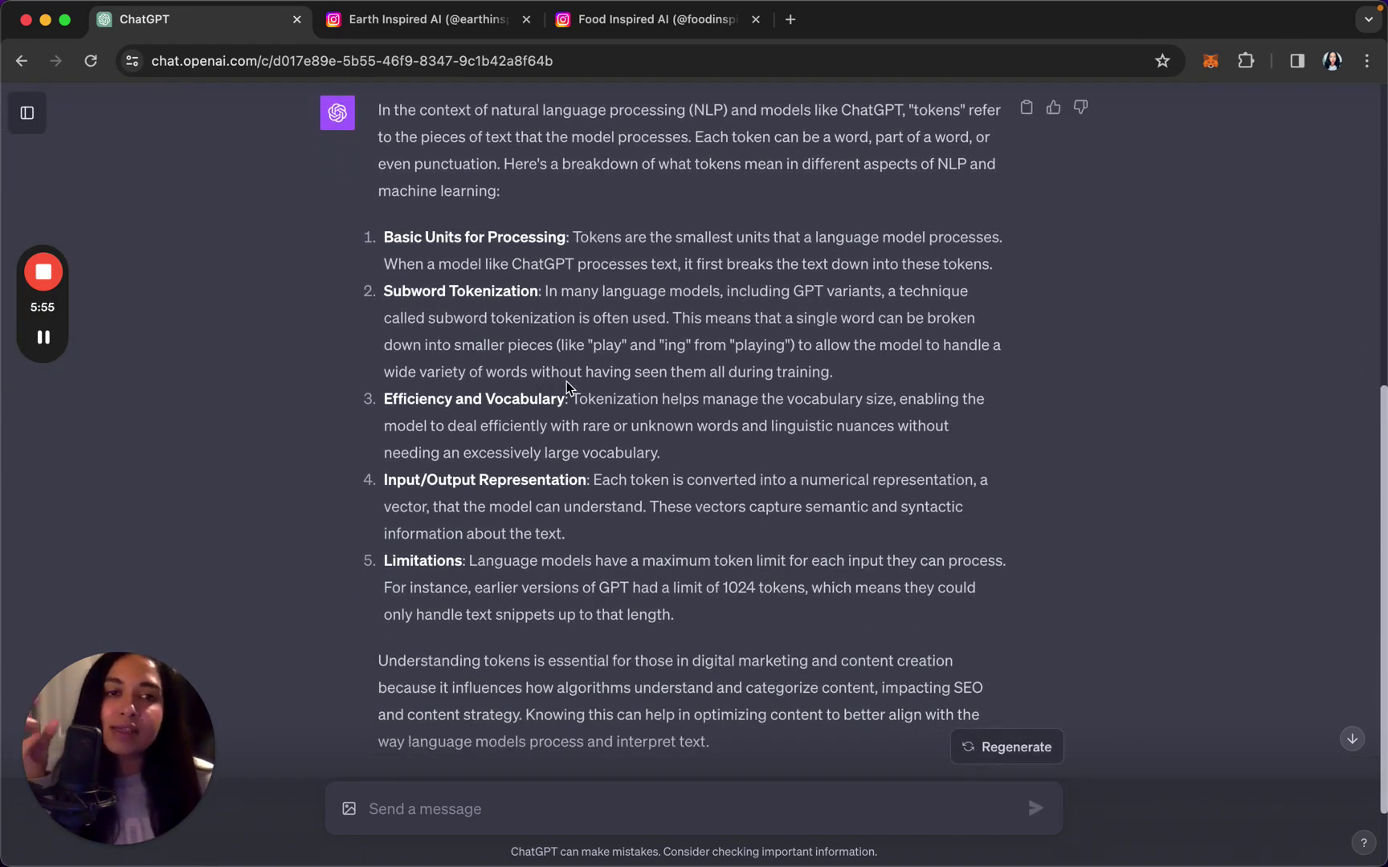
{"action": "scroll", "coordinate": [566, 382], "scroll_direction": "down", "scroll_amount": 1}
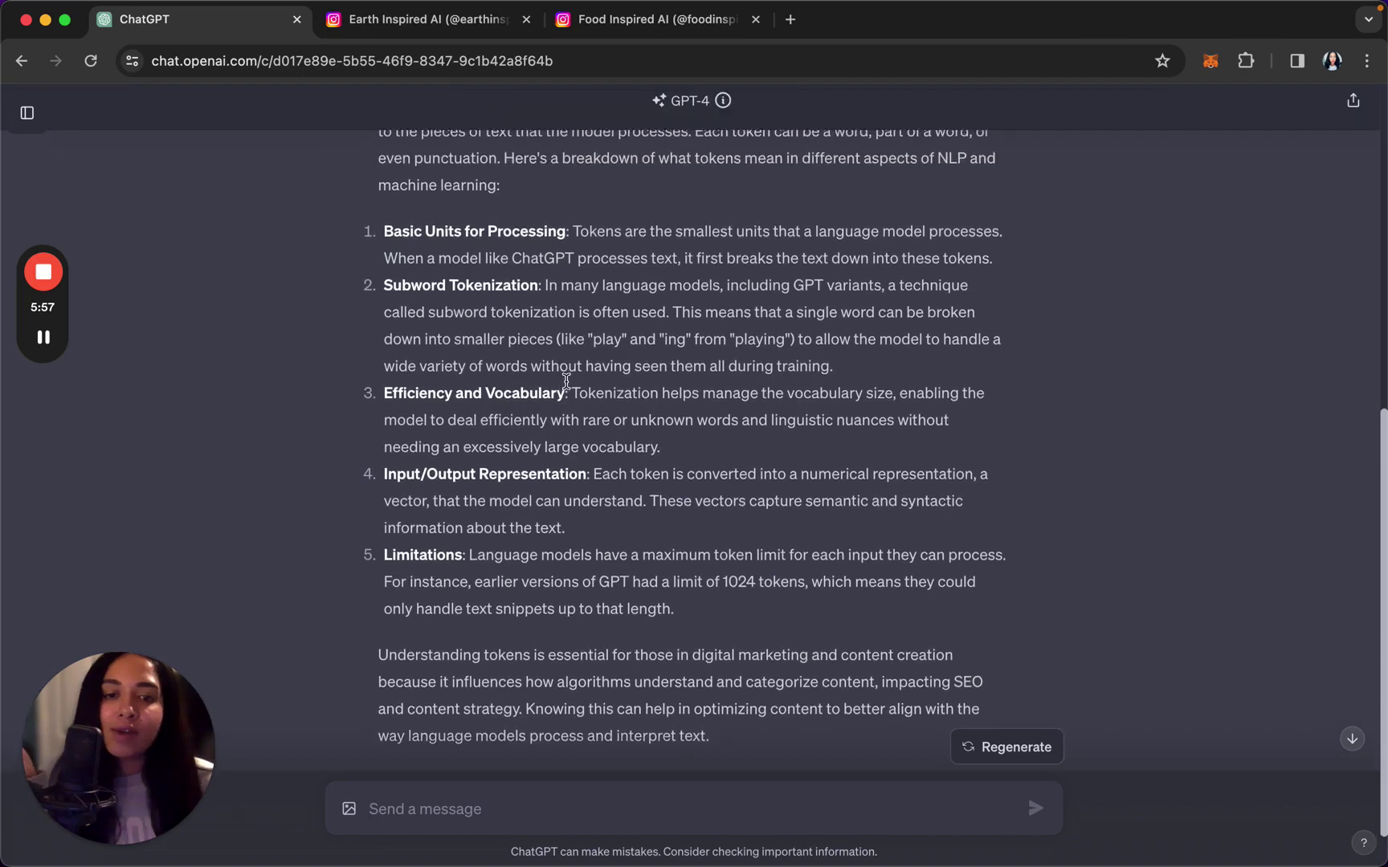
{"action": "scroll", "coordinate": [566, 381], "scroll_direction": "up", "scroll_amount": 2}
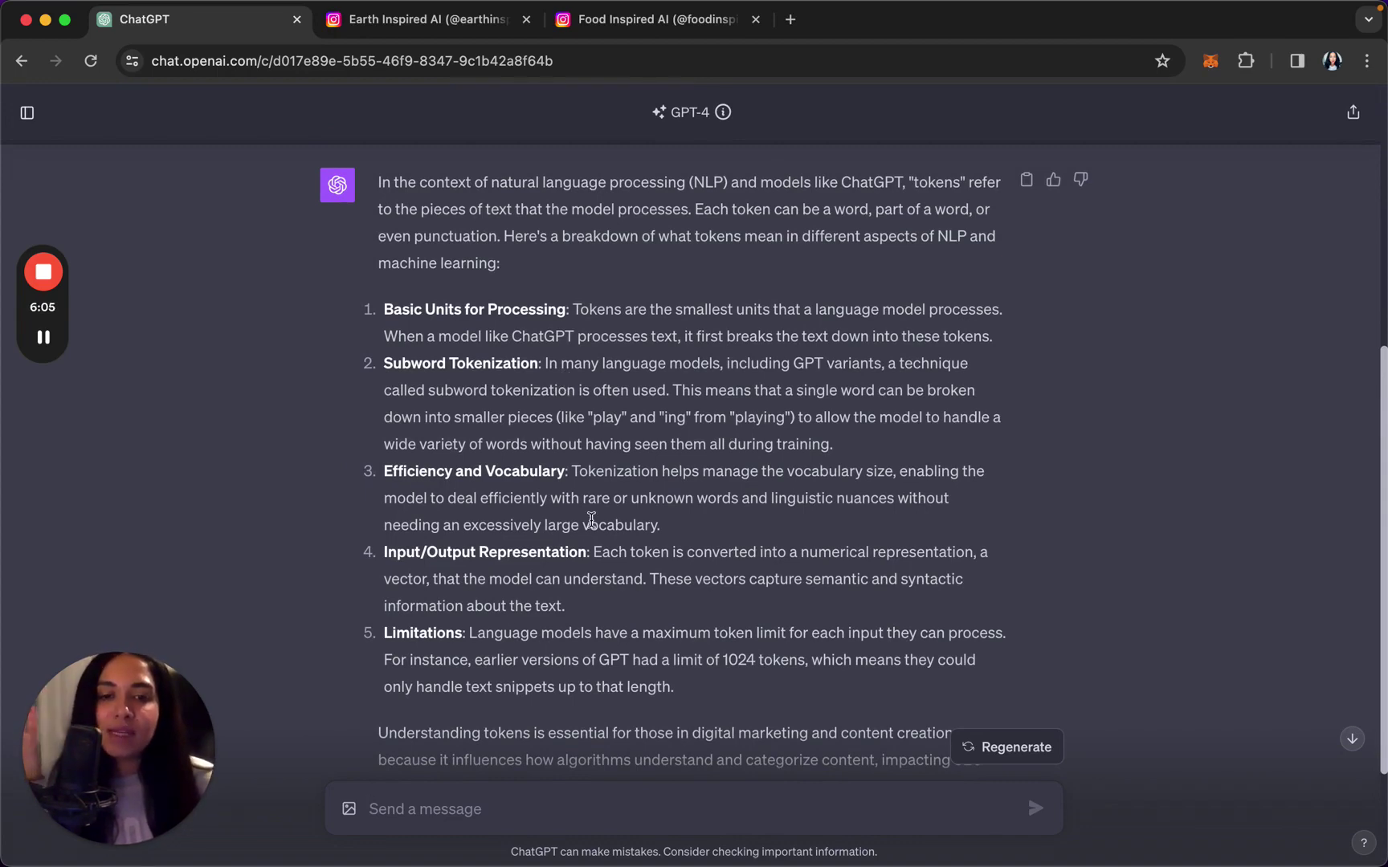
{"action": "scroll", "coordinate": [596, 507], "scroll_direction": "down", "scroll_amount": 3}
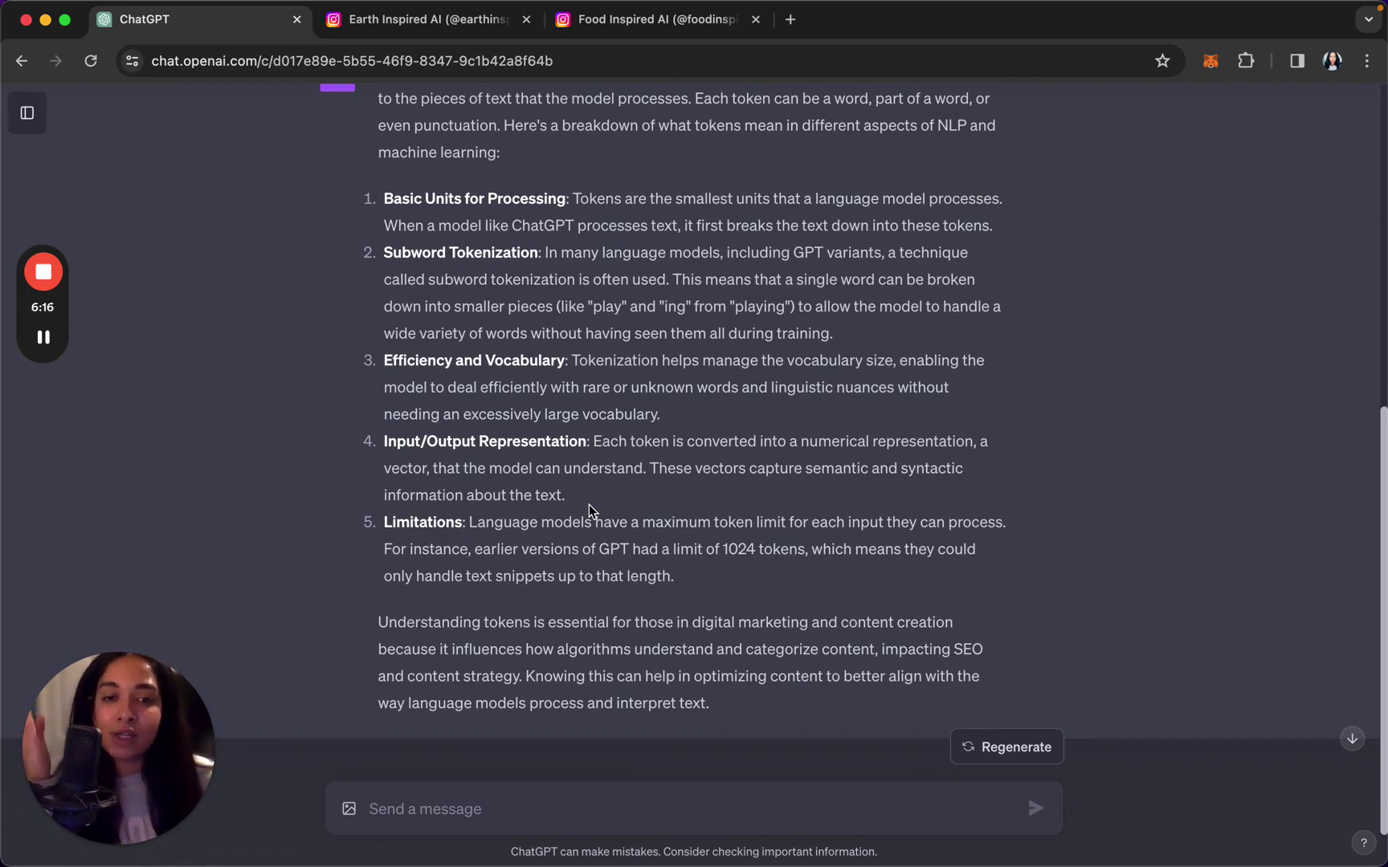
{"action": "scroll", "coordinate": [586, 546], "scroll_direction": "up", "scroll_amount": 1}
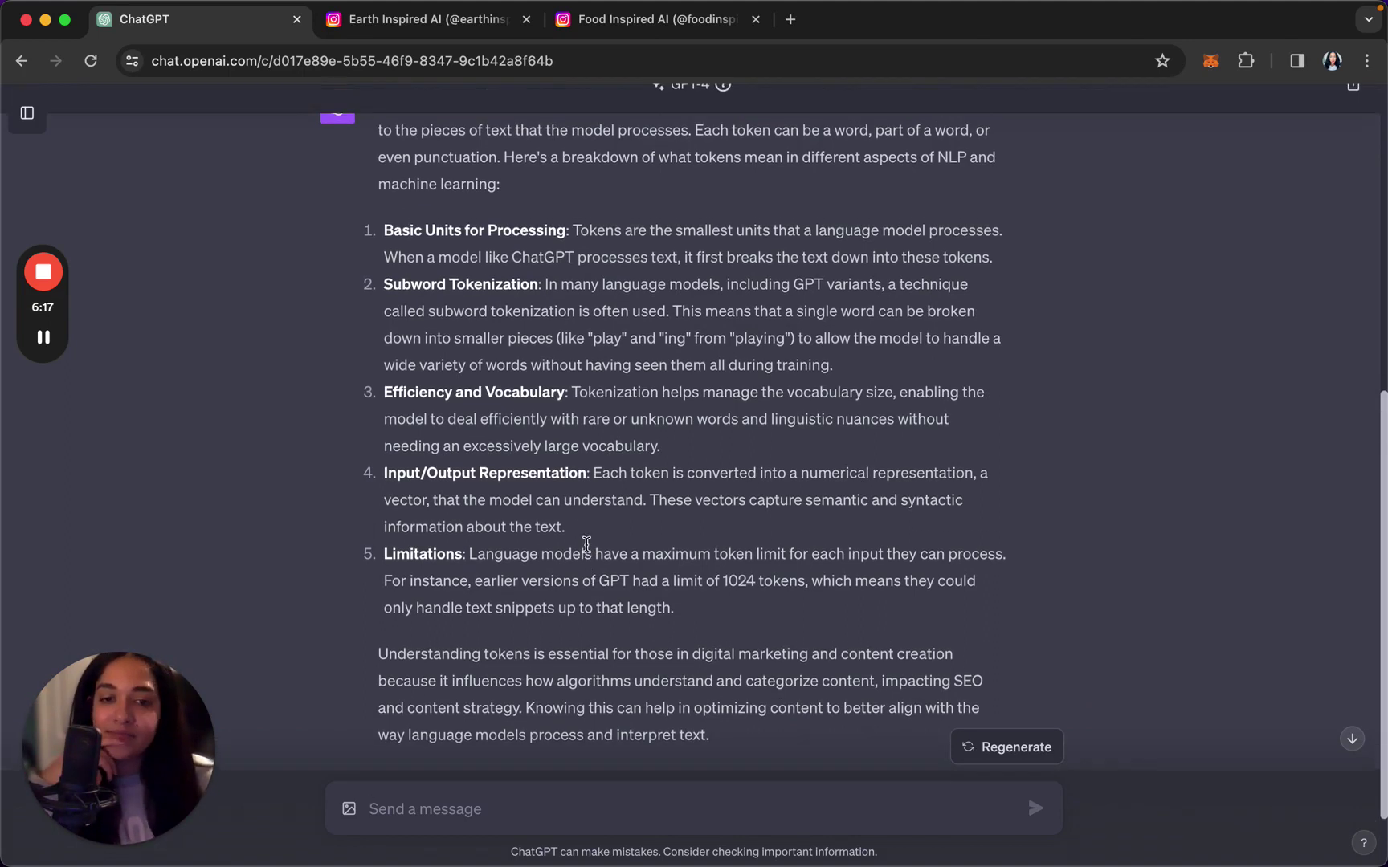
{"action": "left_click_drag", "start_coordinate": [723, 582], "coordinate": [805, 581]}
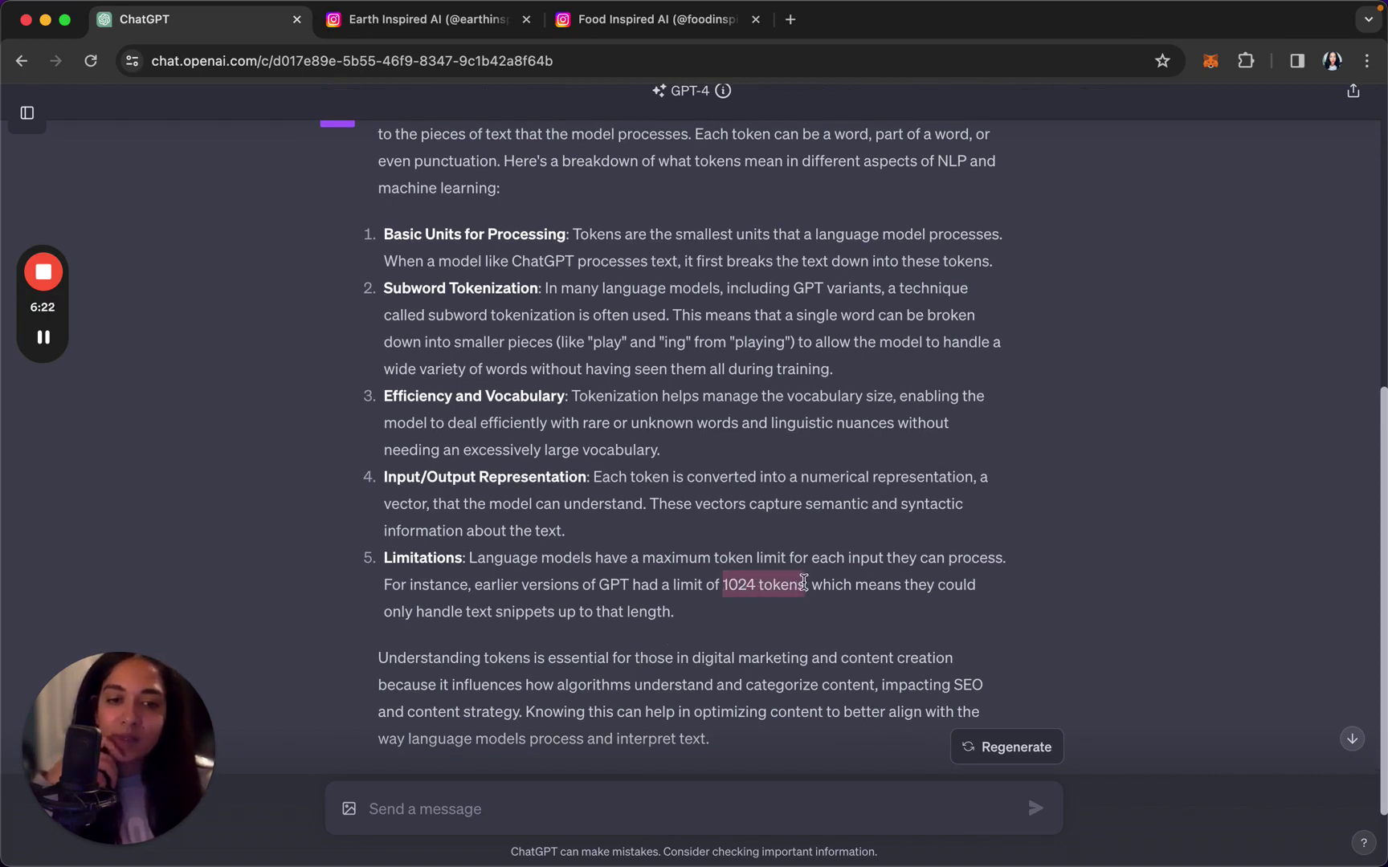
{"action": "left_click", "coordinate": [612, 795]}
Ask for the token answer in really simple, easy-to-understand language, then draft 'What is a GPT?'.
{"action": "type", "text": "C"}
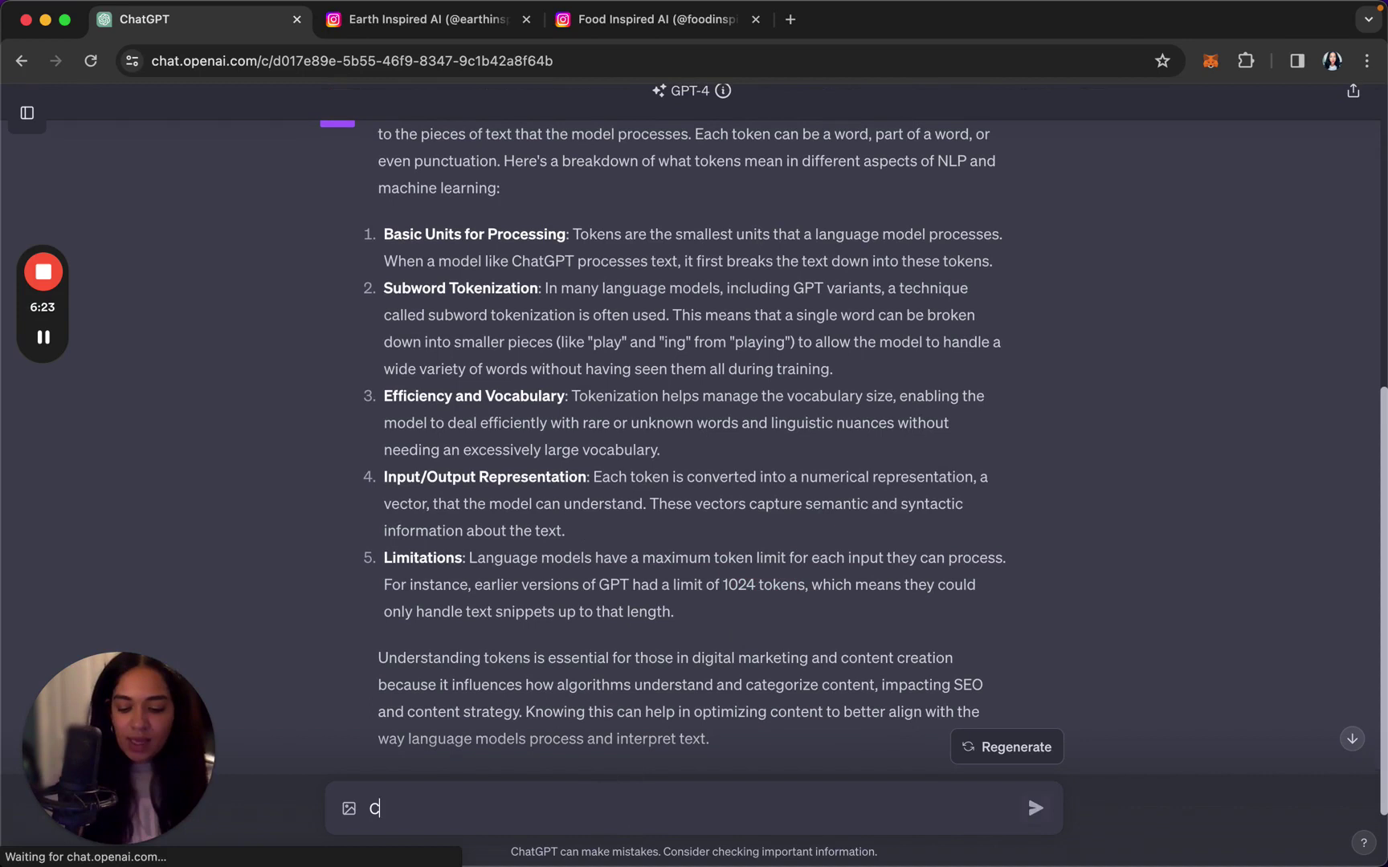
{"action": "type", "text": "an you rewrite this in really i"}
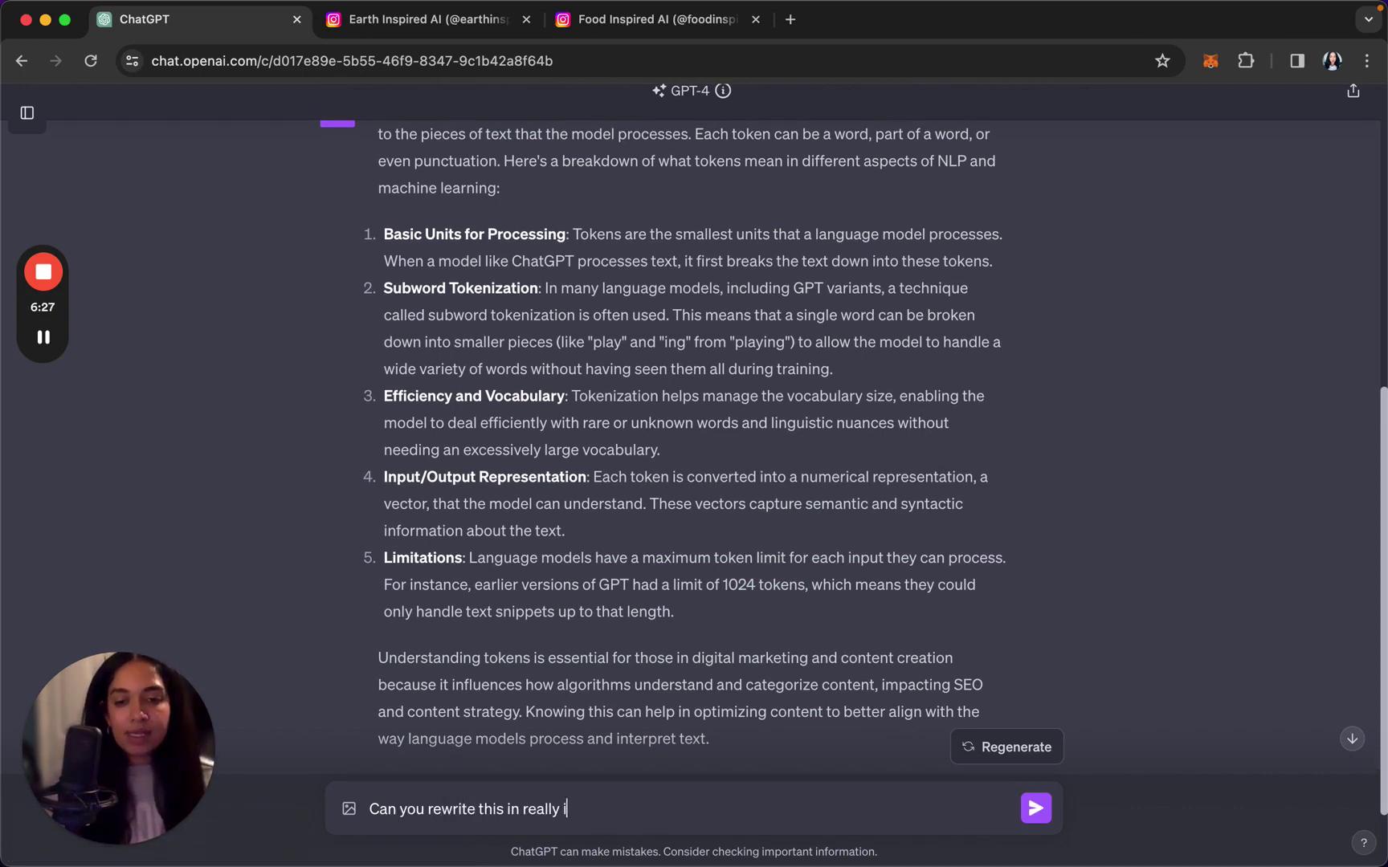
{"action": "key", "text": "BackSpace"}
{"action": "type", "text": "sim"}
{"action": "type", "text": "ple, easy "}
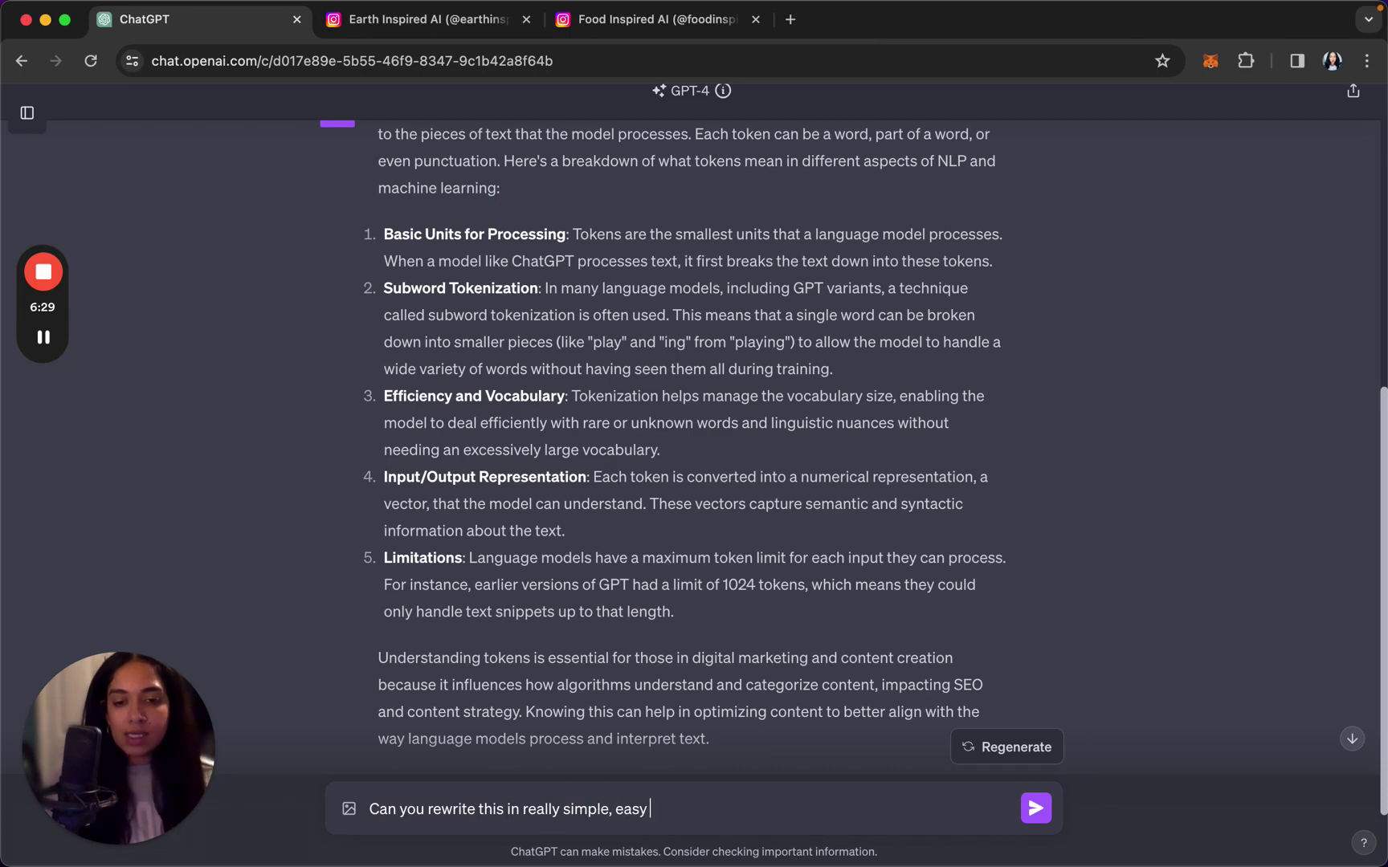
{"action": "type", "text": "to understand language"}
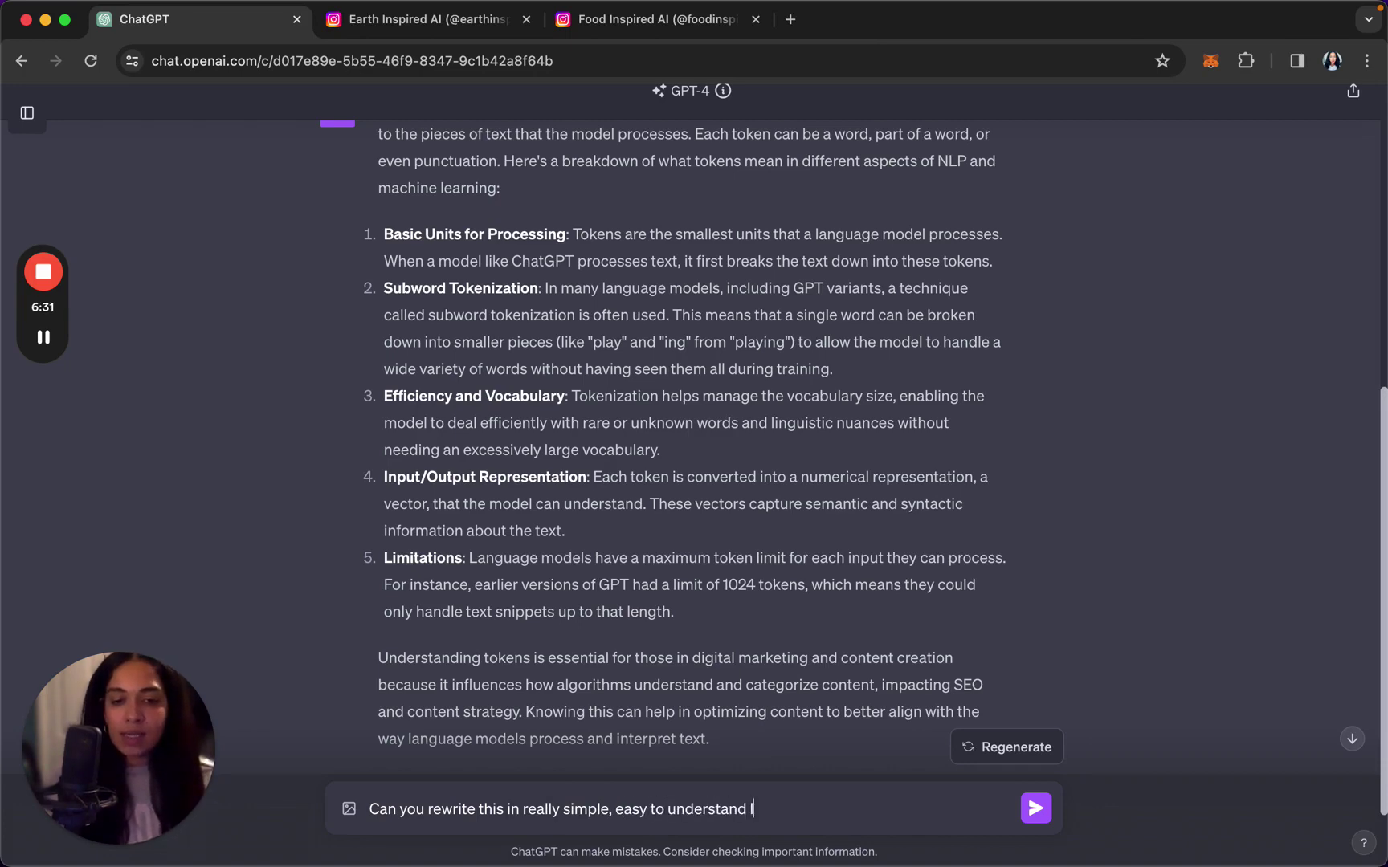
{"action": "key", "text": "Return"}
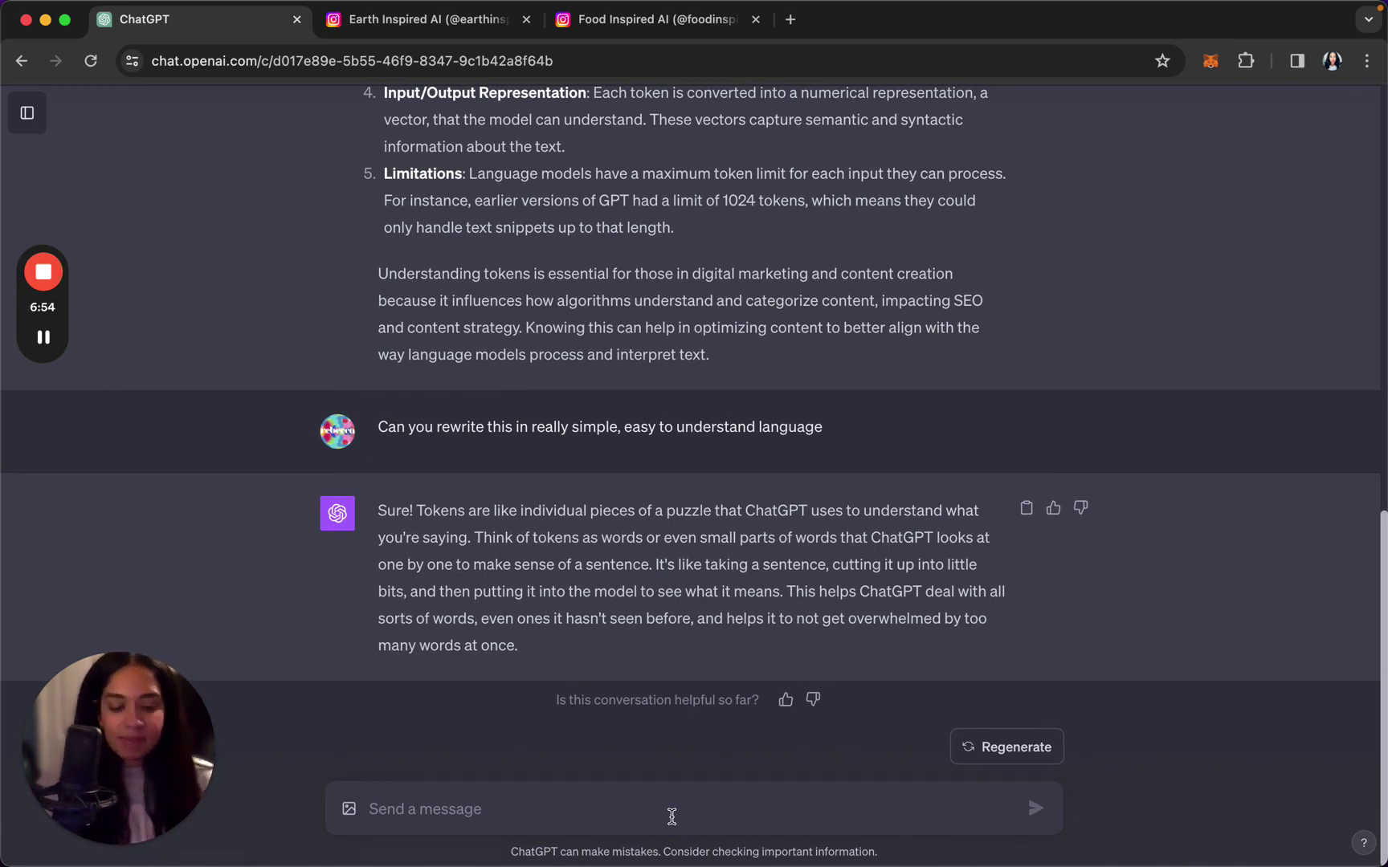
{"action": "type", "text": "What"}
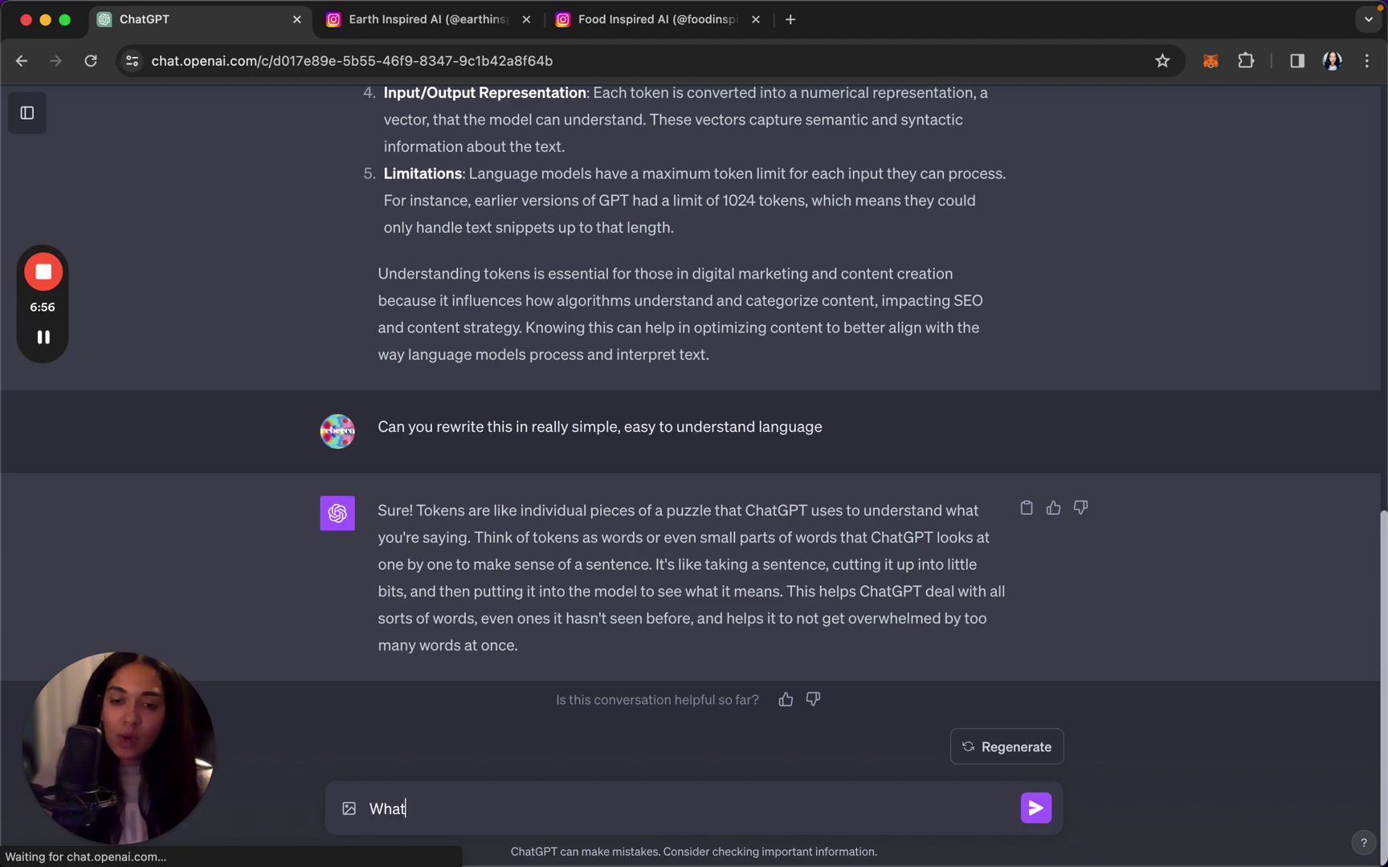
{"action": "type", "text": " is a GPT?"}
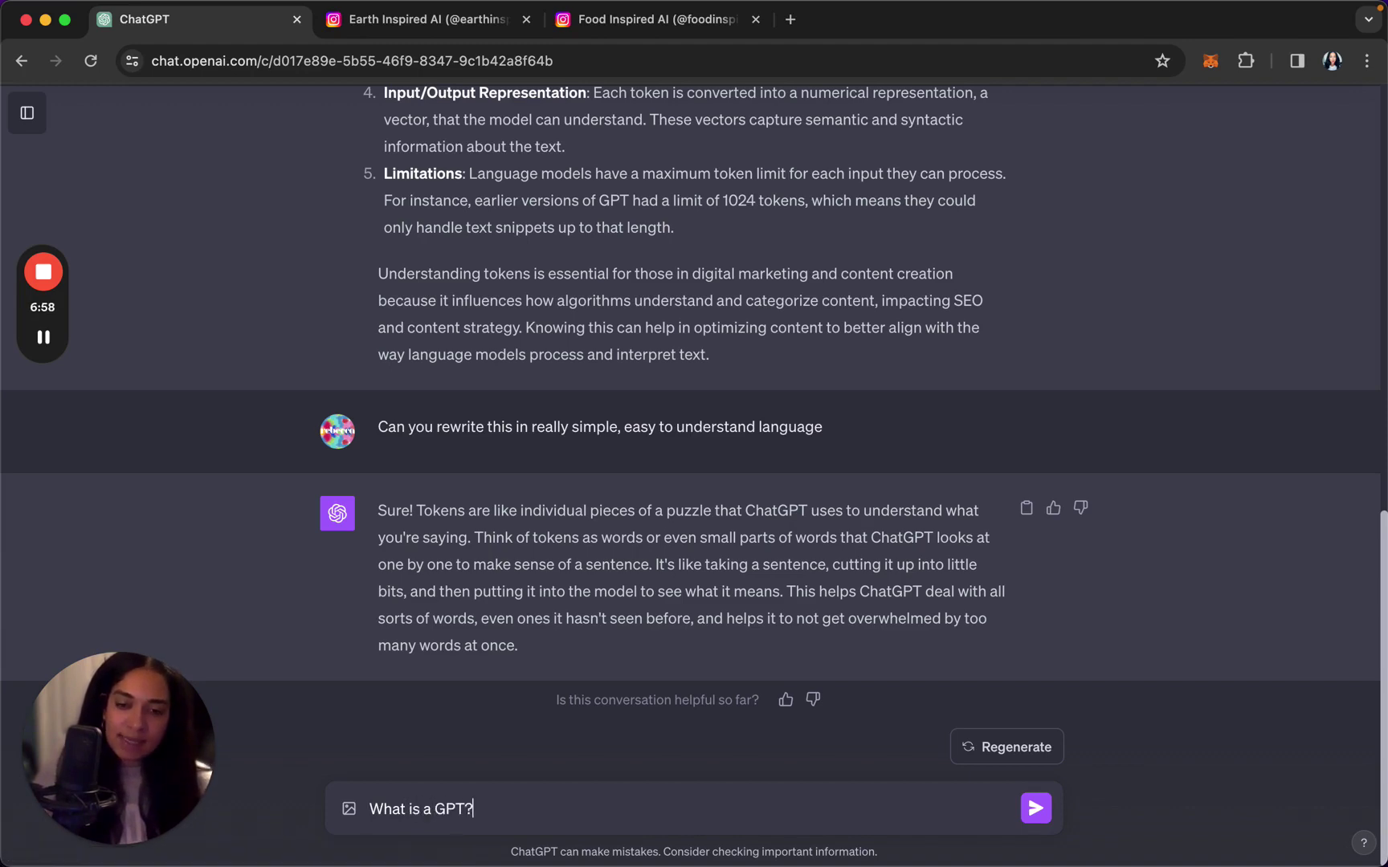
Send 'What is a GPT?' to get a simple Generative Pre-trained Transformer breakdown.
{"action": "key", "text": "Return"}
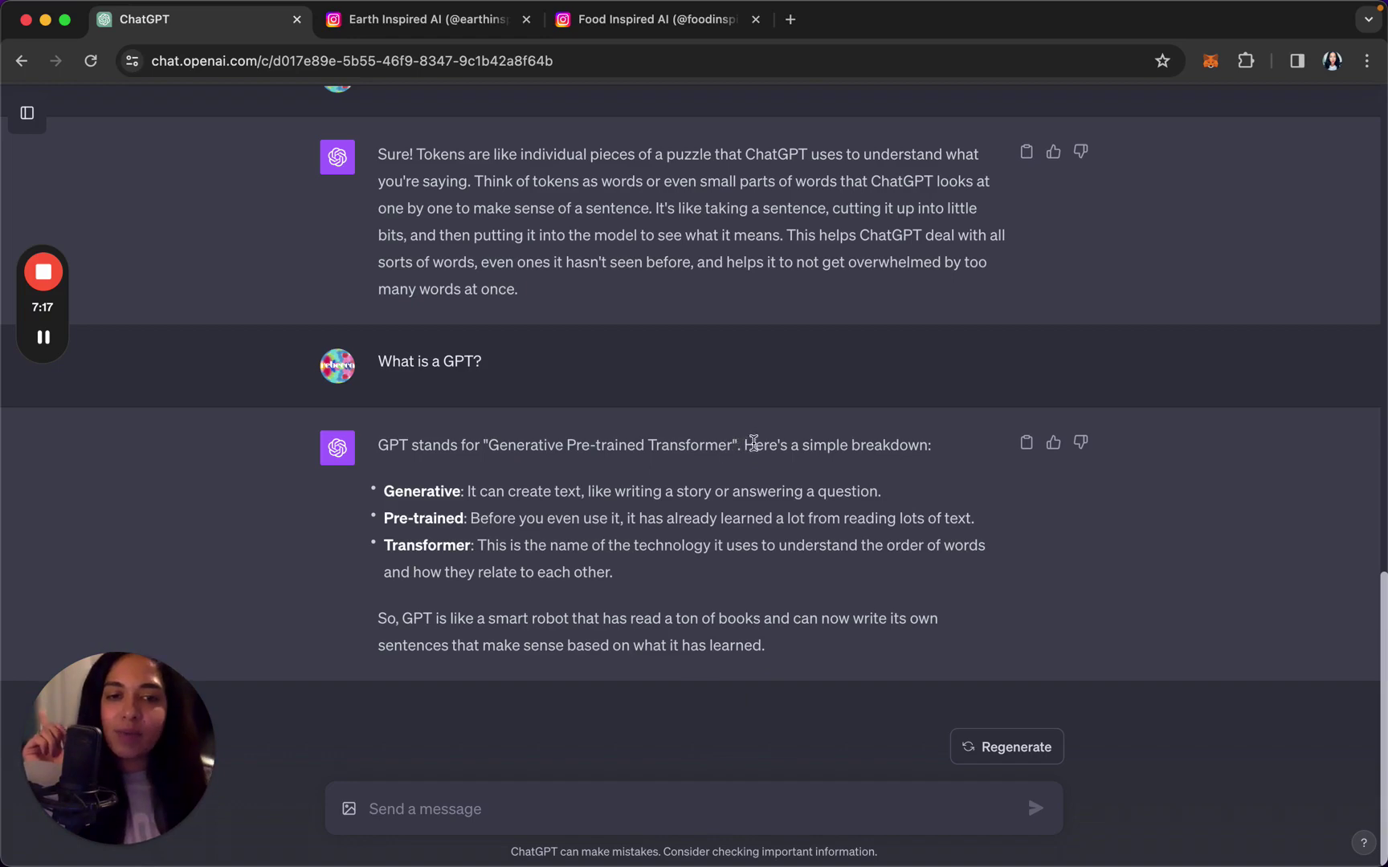
{"action": "left_click_drag", "start_coordinate": [753, 443], "coordinate": [929, 442]}
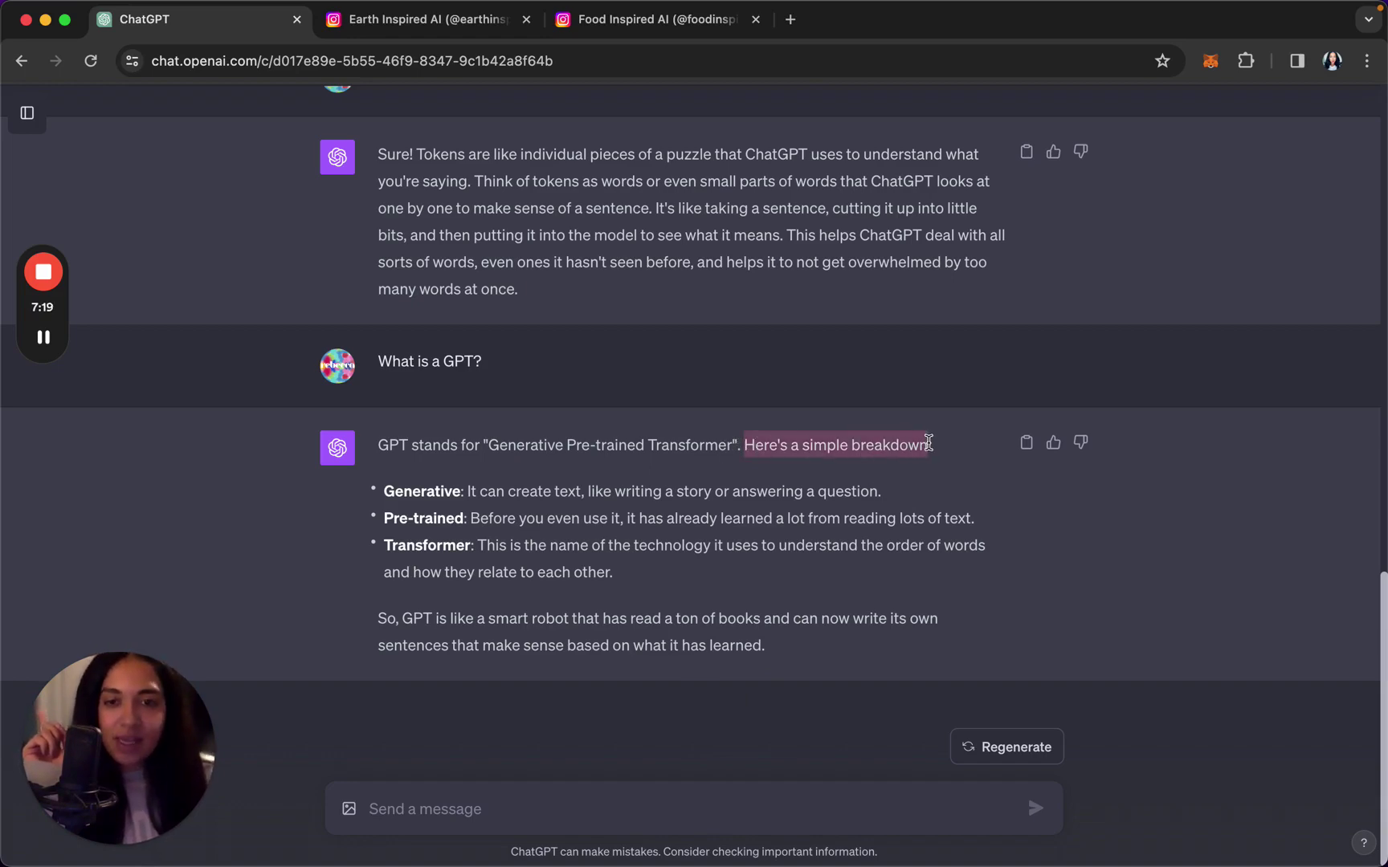
{"action": "scroll", "coordinate": [687, 509], "scroll_direction": "up", "scroll_amount": 10}
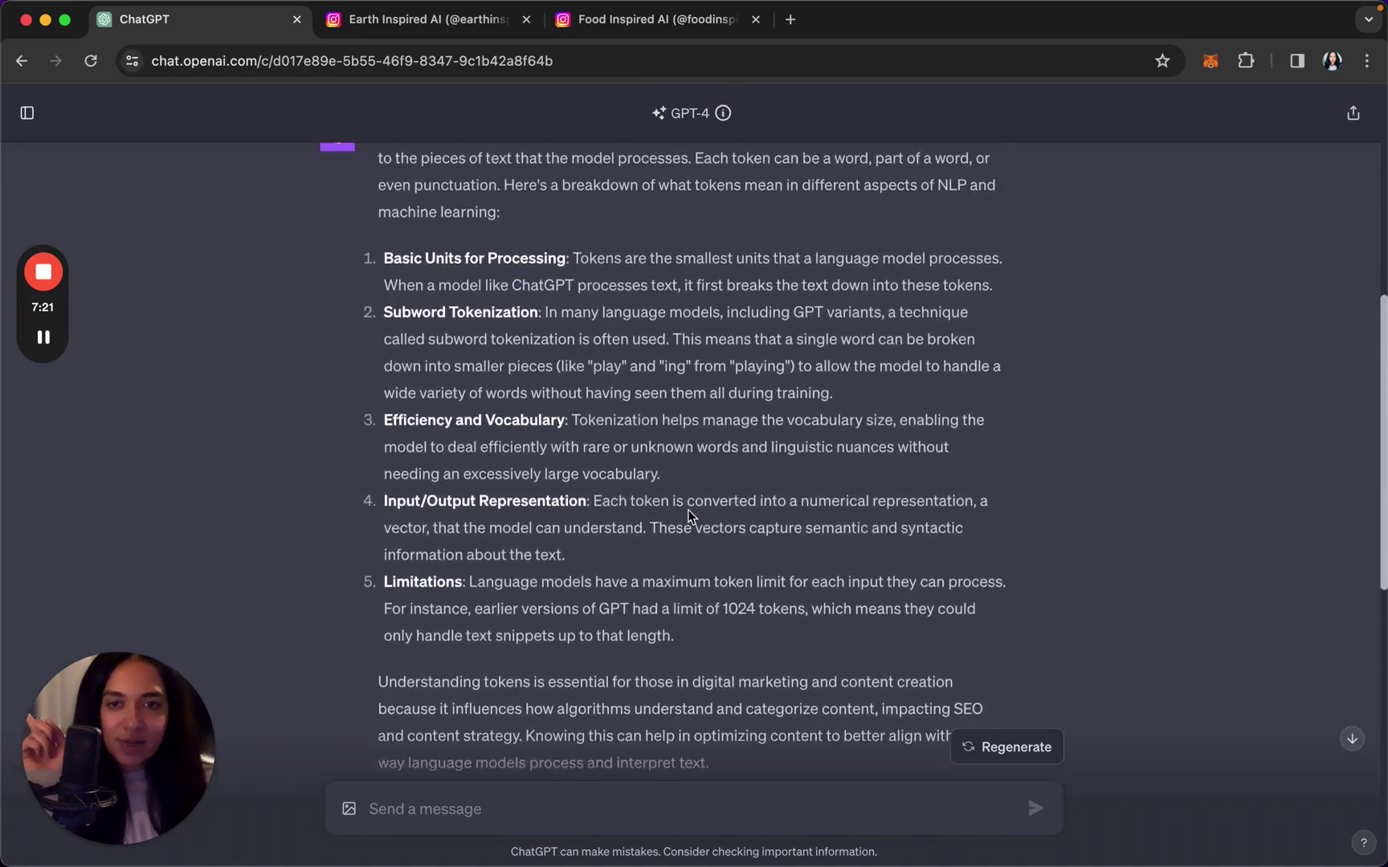
{"action": "scroll", "coordinate": [687, 511], "scroll_direction": "up", "scroll_amount": 7}
{"action": "scroll", "coordinate": [688, 511], "scroll_direction": "down", "scroll_amount": 10}
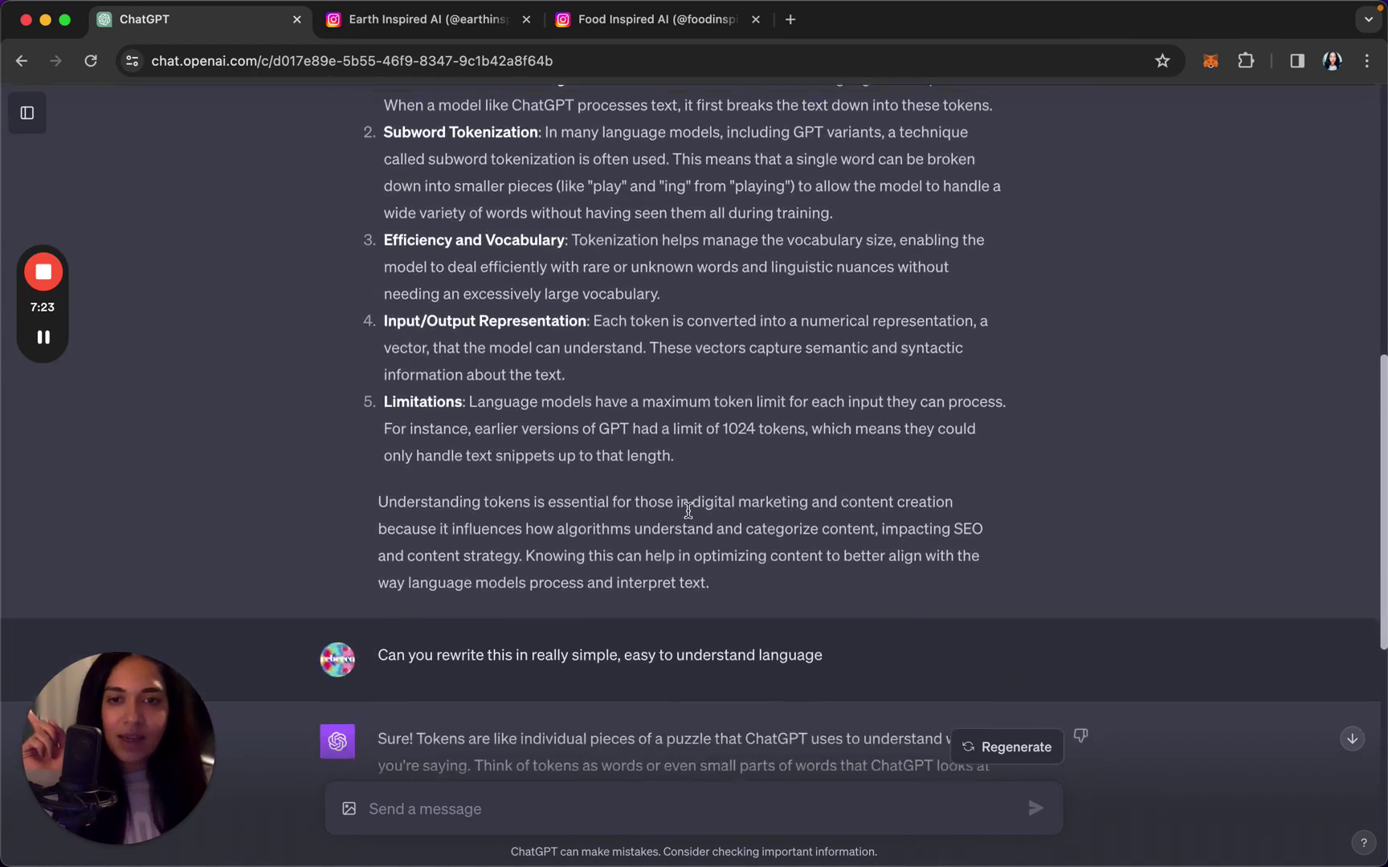
{"action": "scroll", "coordinate": [688, 509], "scroll_direction": "up", "scroll_amount": 3}
{"action": "scroll", "coordinate": [687, 509], "scroll_direction": "down", "scroll_amount": 3}
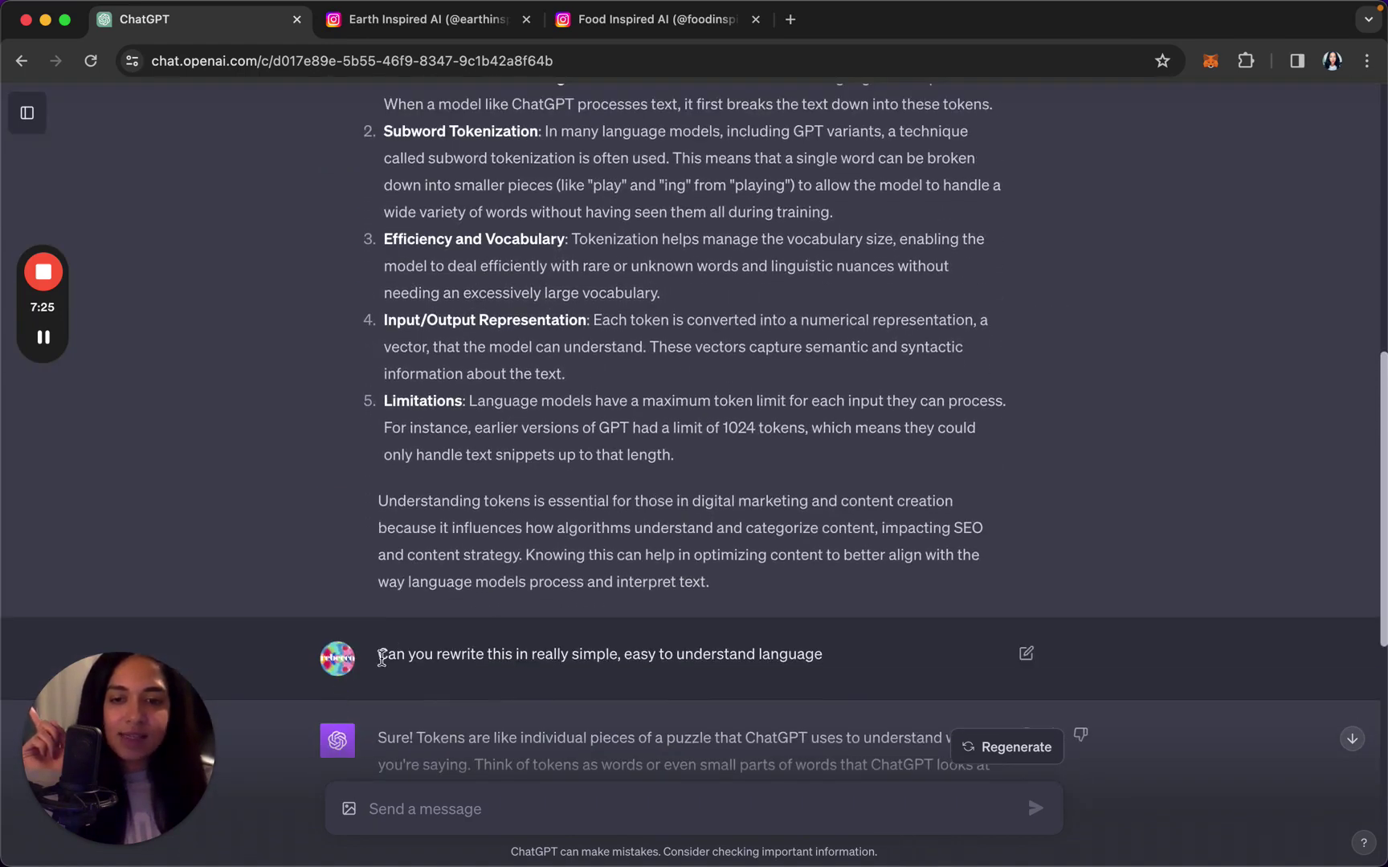
{"action": "left_click_drag", "start_coordinate": [382, 659], "coordinate": [830, 650]}
{"action": "key", "text": "ctrl+c"}
{"action": "scroll", "coordinate": [774, 645], "scroll_direction": "up", "scroll_amount": 3}
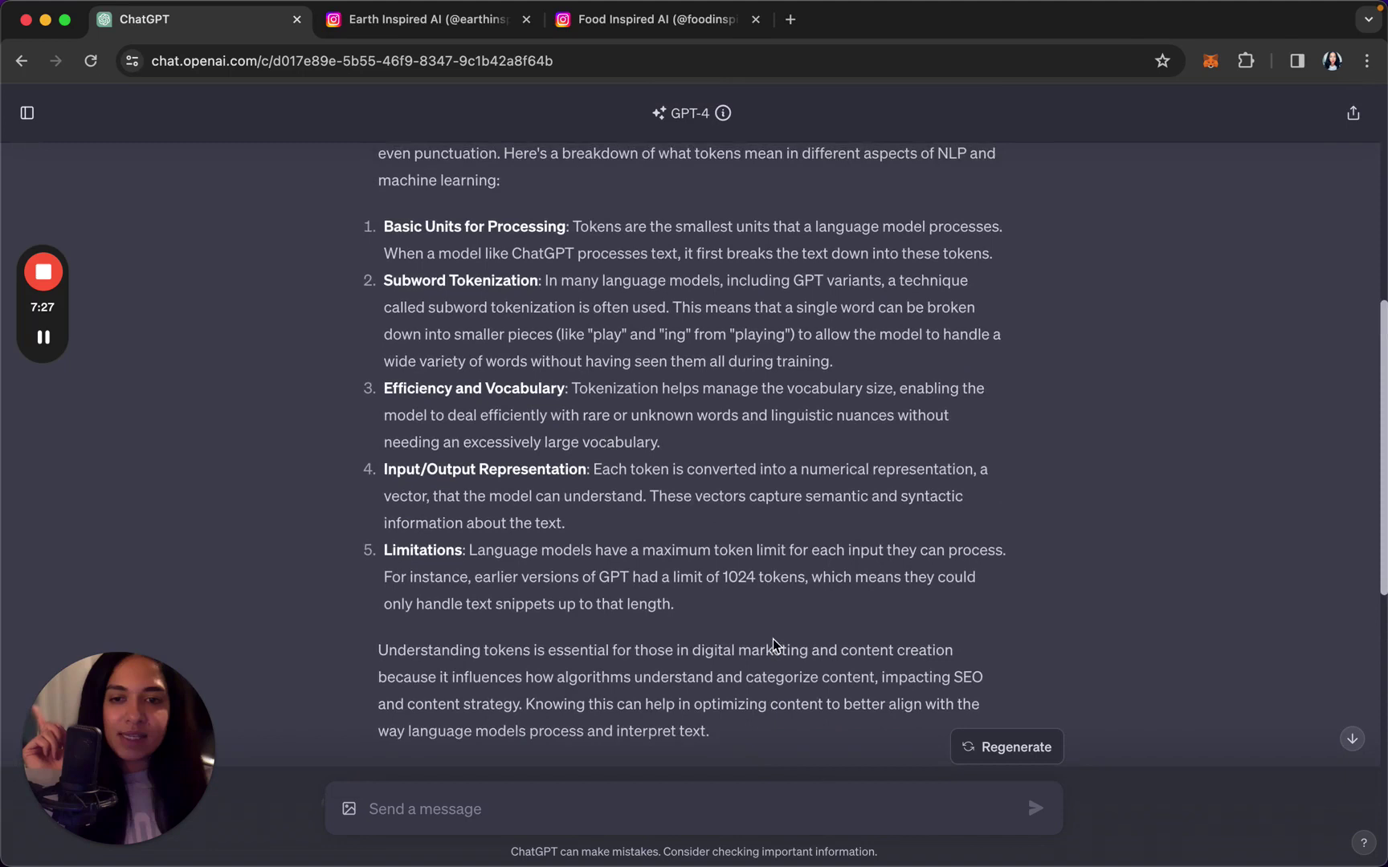
{"action": "scroll", "coordinate": [681, 508], "scroll_direction": "up", "scroll_amount": 2}
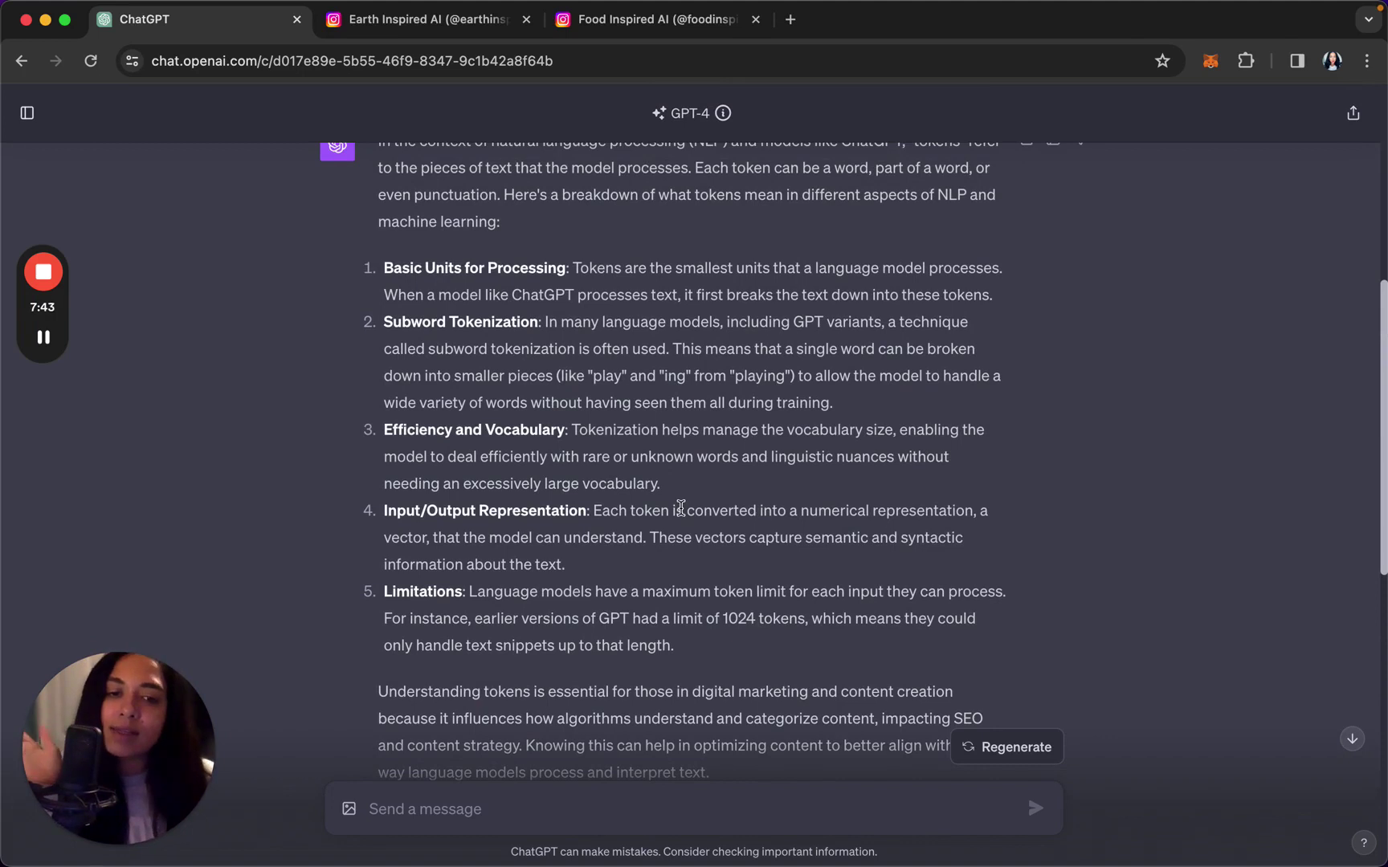
{"action": "scroll", "coordinate": [681, 508], "scroll_direction": "down", "scroll_amount": 1}
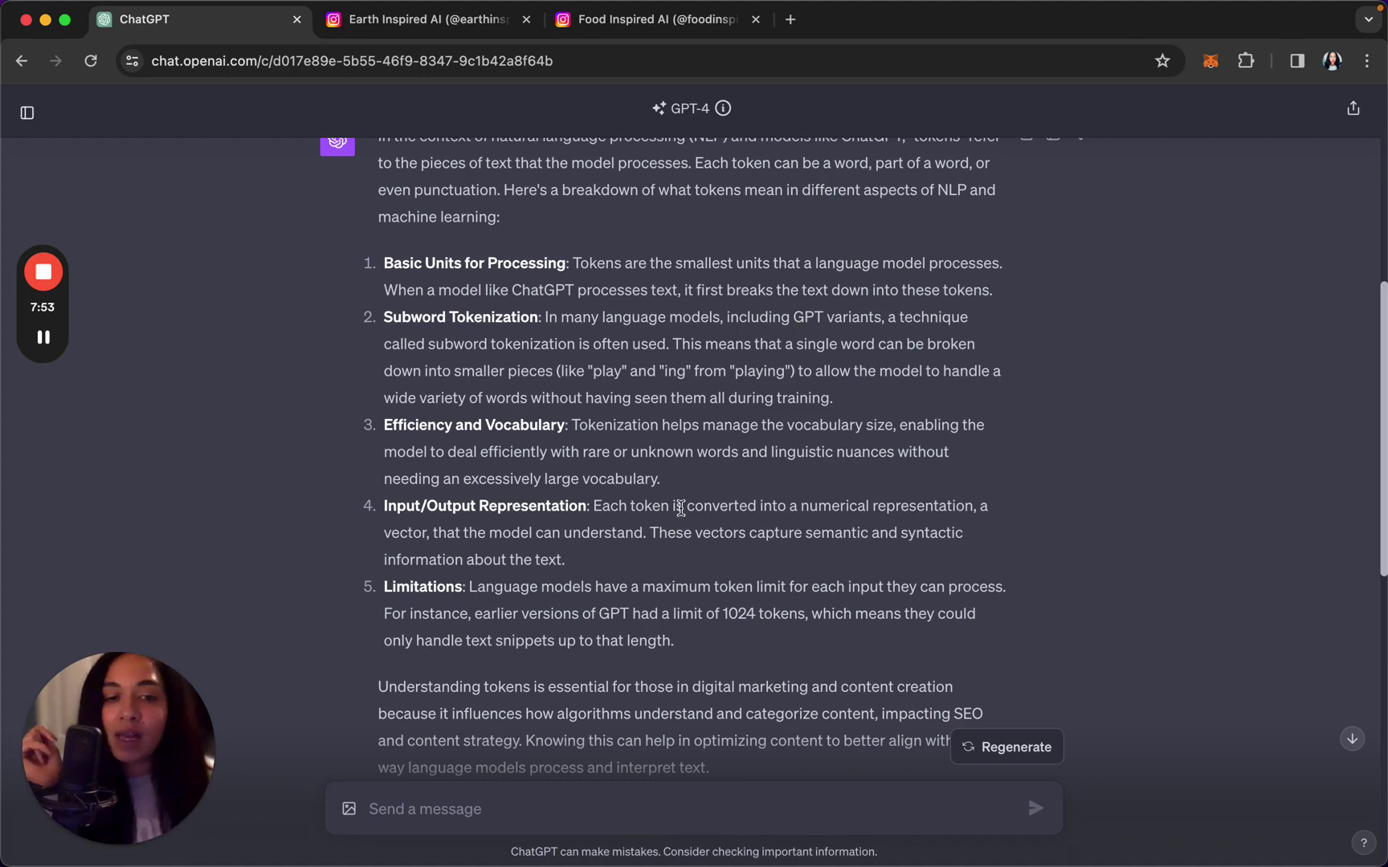
{"action": "scroll", "coordinate": [681, 510], "scroll_direction": "down", "scroll_amount": 1}
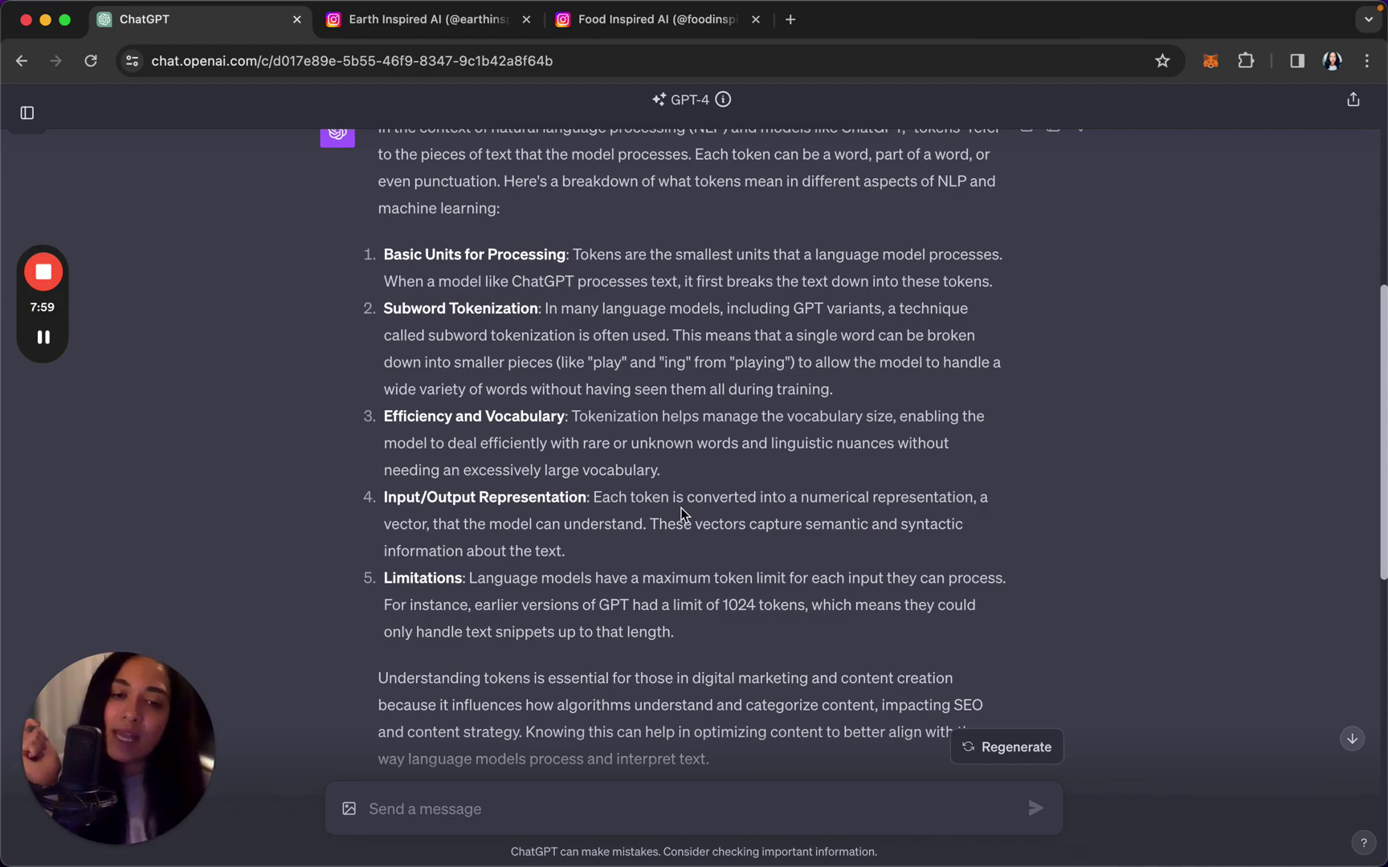
{"action": "key", "text": "ctrl+v"}
{"action": "key", "text": "Return"}
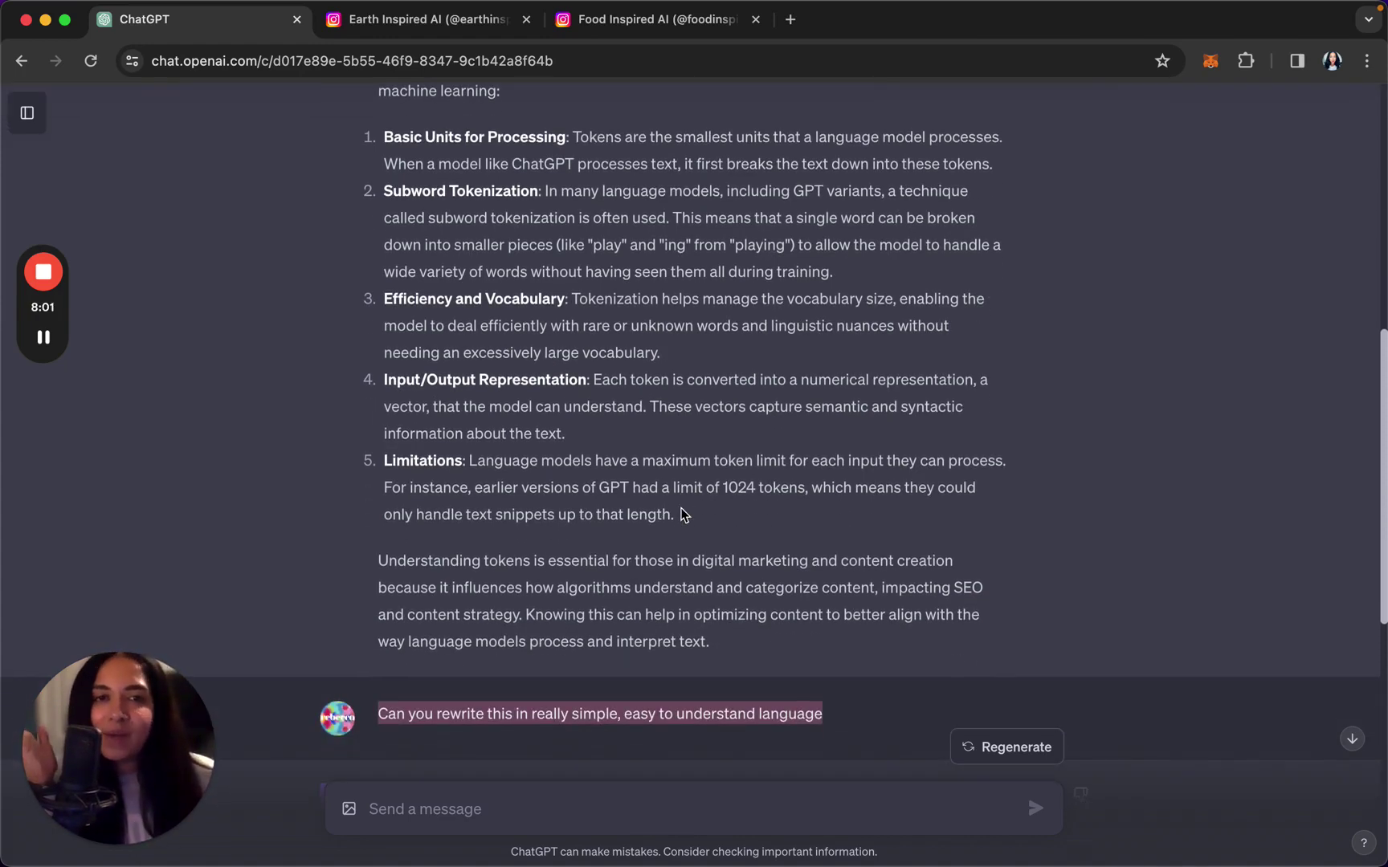
{"action": "scroll", "coordinate": [683, 514], "scroll_direction": "down", "scroll_amount": 10}
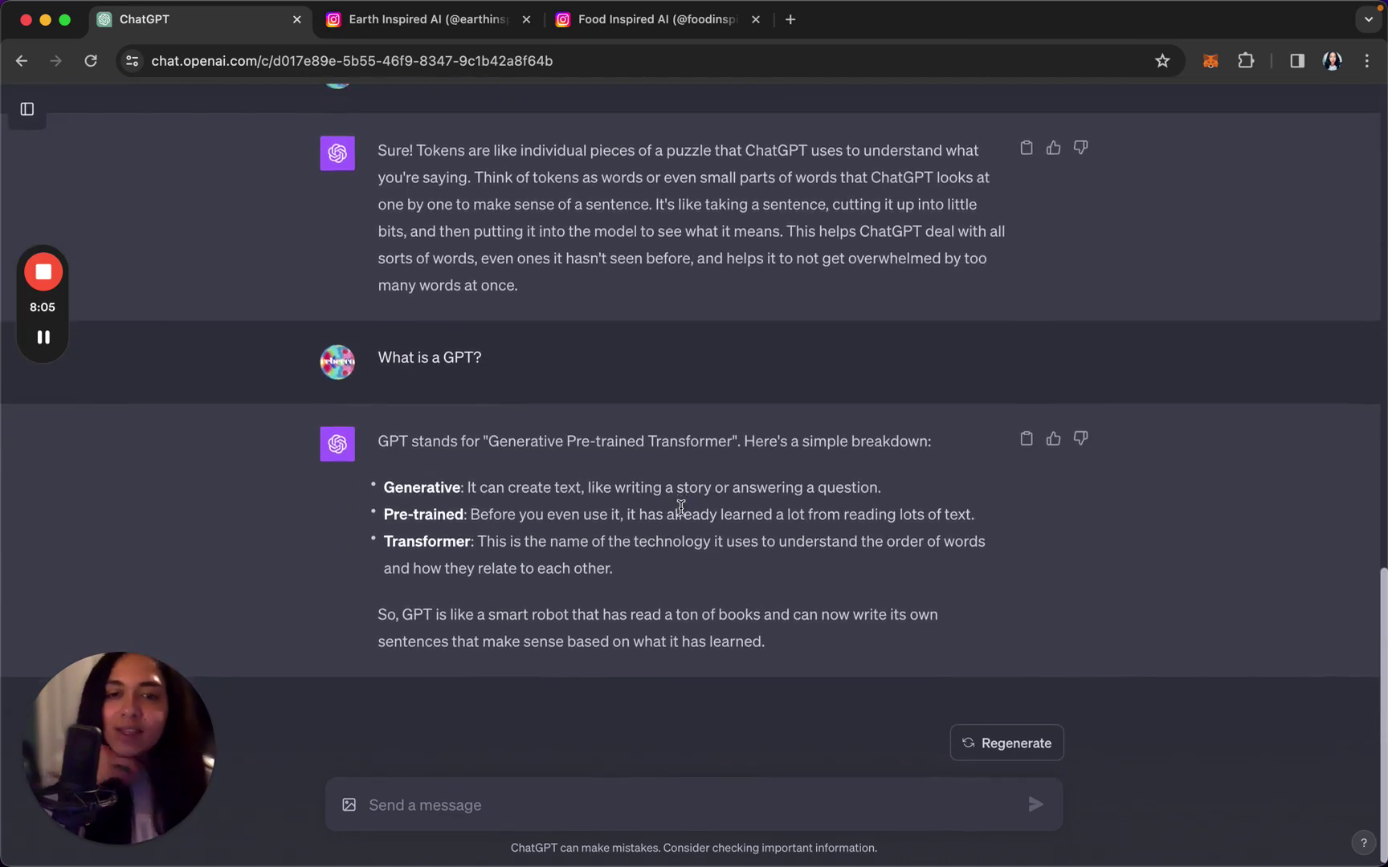
{"action": "scroll", "coordinate": [598, 507], "scroll_direction": "up", "scroll_amount": 1}
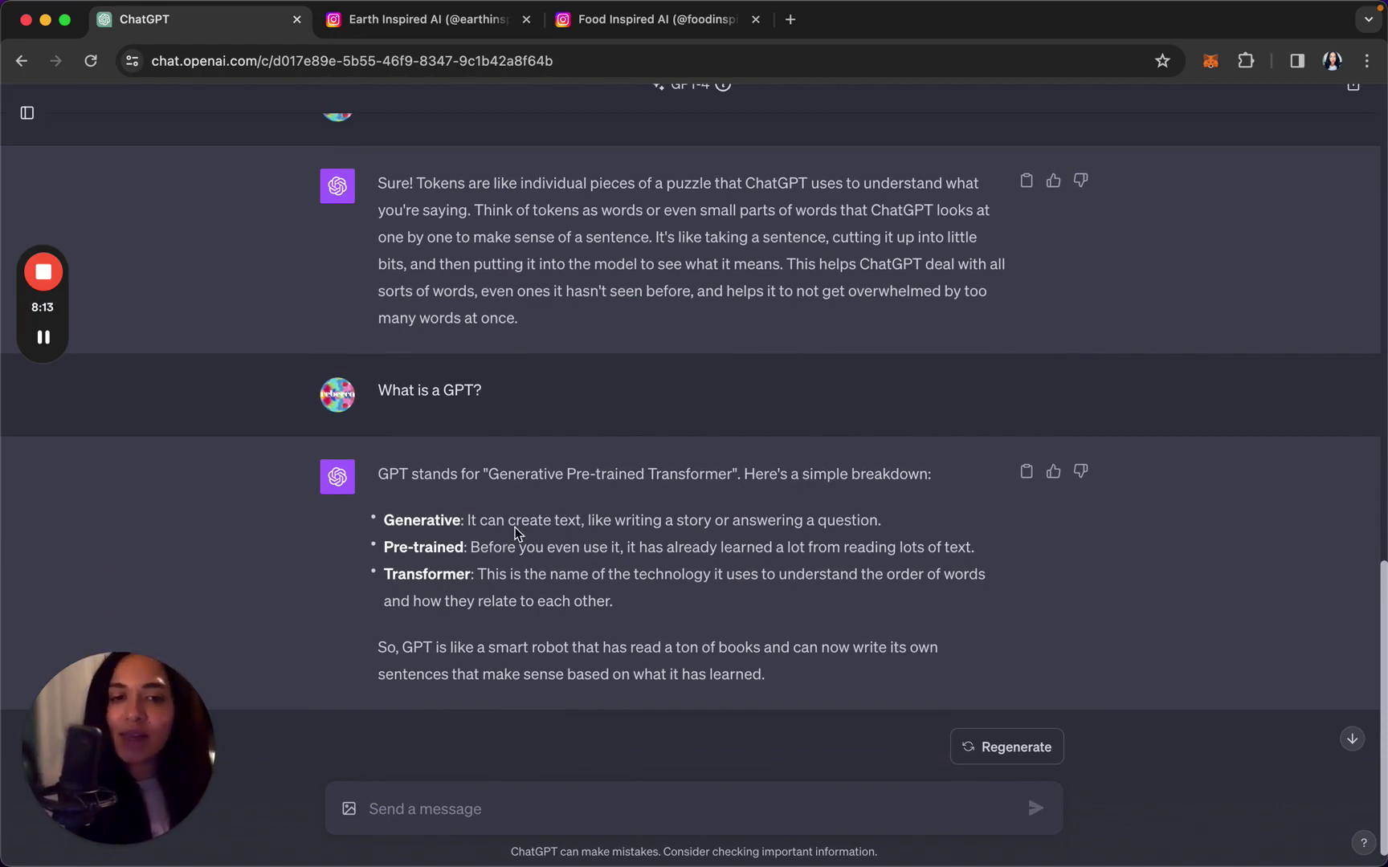
{"action": "left_click_drag", "start_coordinate": [744, 473], "coordinate": [964, 478]}
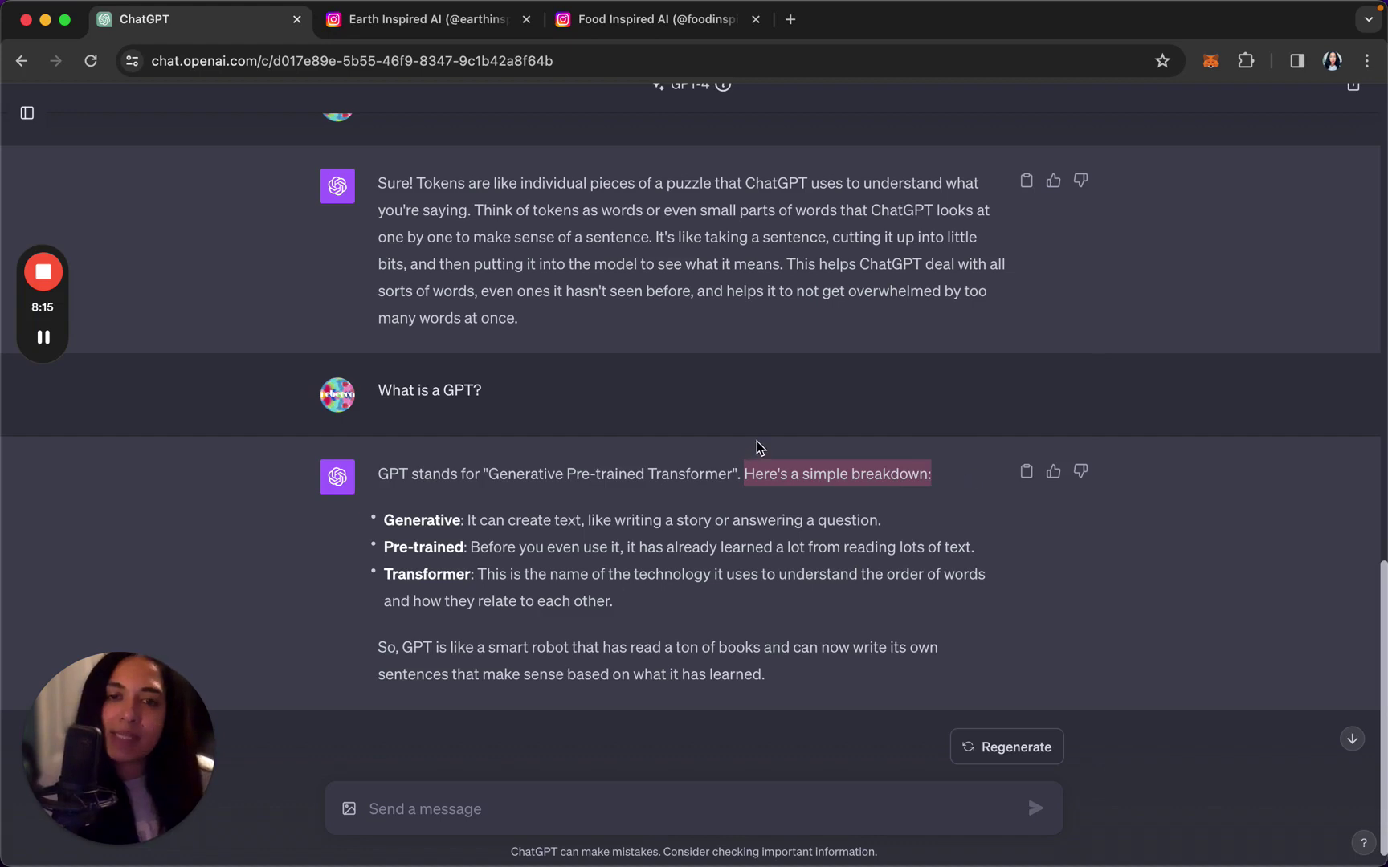
{"action": "scroll", "coordinate": [759, 443], "scroll_direction": "up", "scroll_amount": 3}
{"action": "left_click_drag", "start_coordinate": [377, 235], "coordinate": [835, 247]}
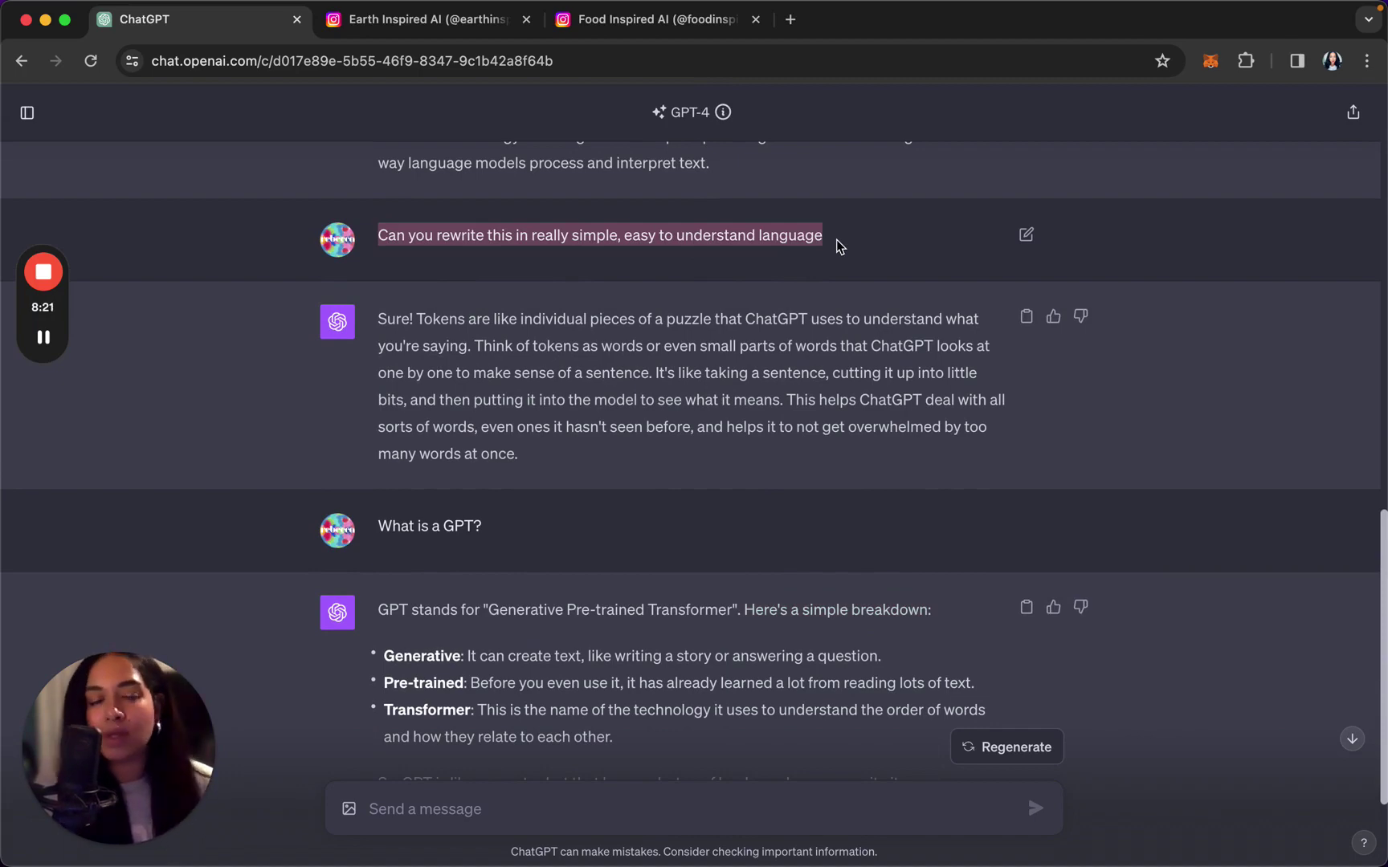
{"action": "scroll", "coordinate": [839, 335], "scroll_direction": "up", "scroll_amount": 1}
{"action": "scroll", "coordinate": [838, 335], "scroll_direction": "down", "scroll_amount": 5}
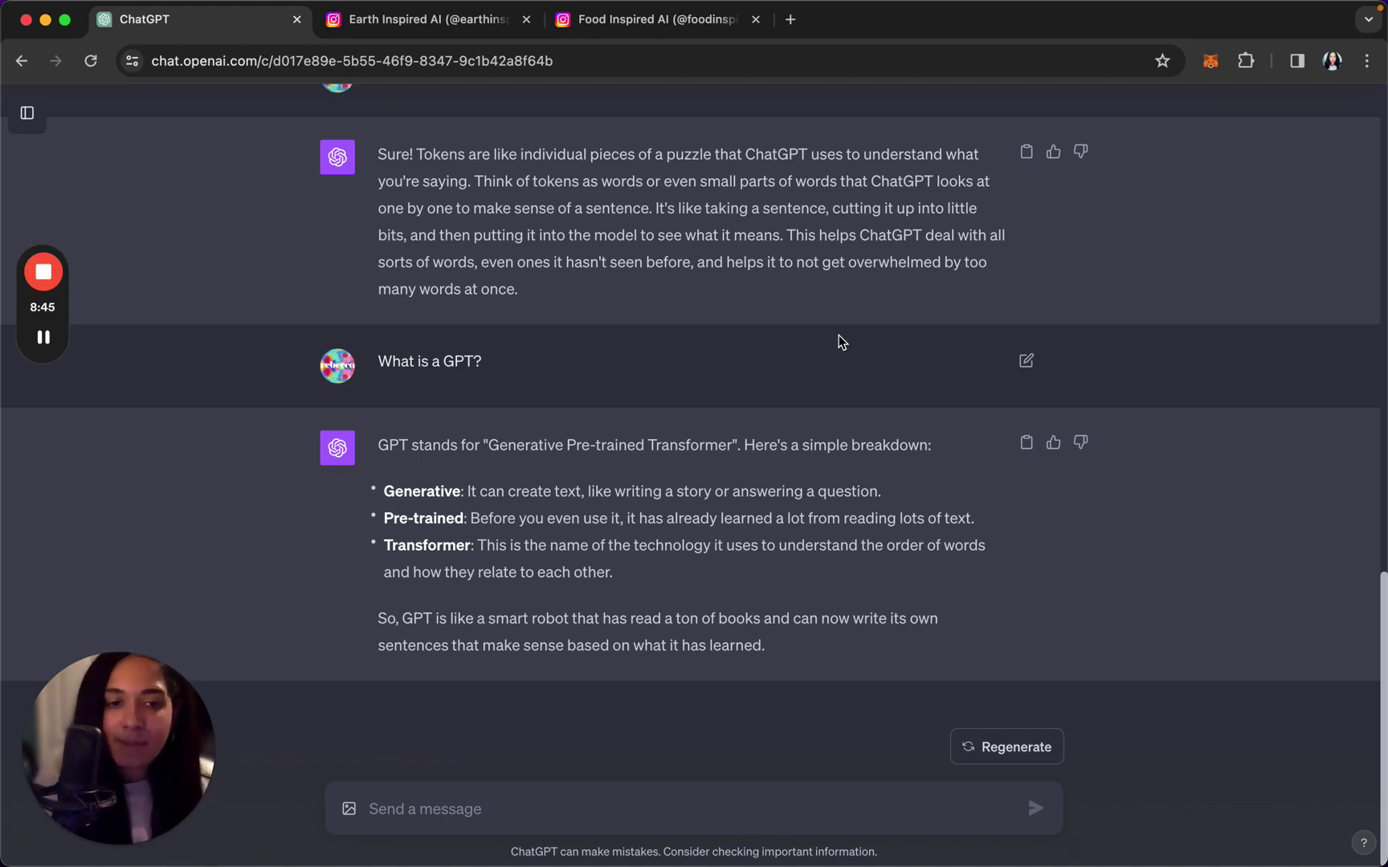
Ask 'what is machine learning' and get its simple explanation.
{"action": "left_click", "coordinate": [534, 807]}
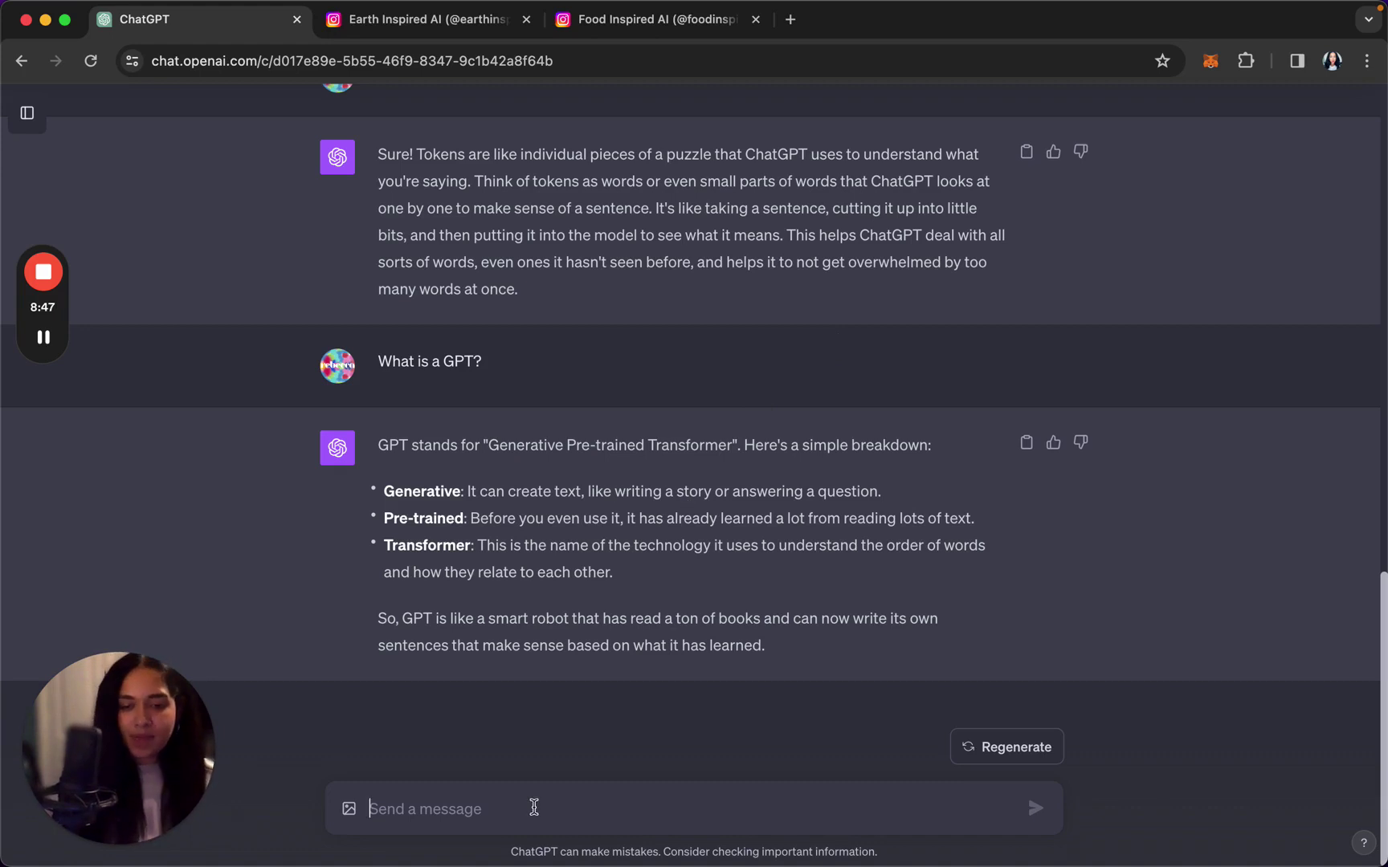
{"action": "type", "text": "what is machine learning"}
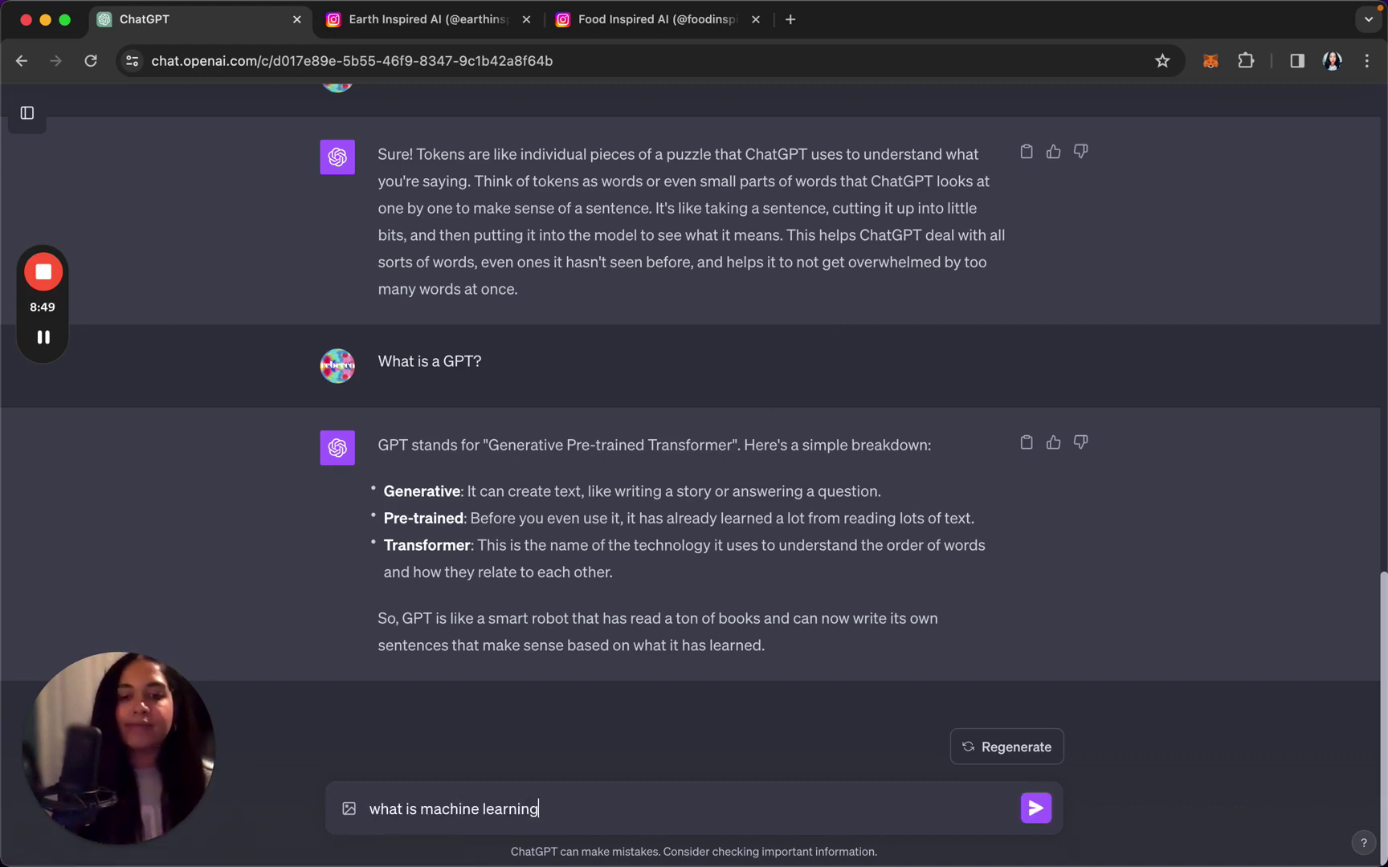
{"action": "key", "text": "Return"}
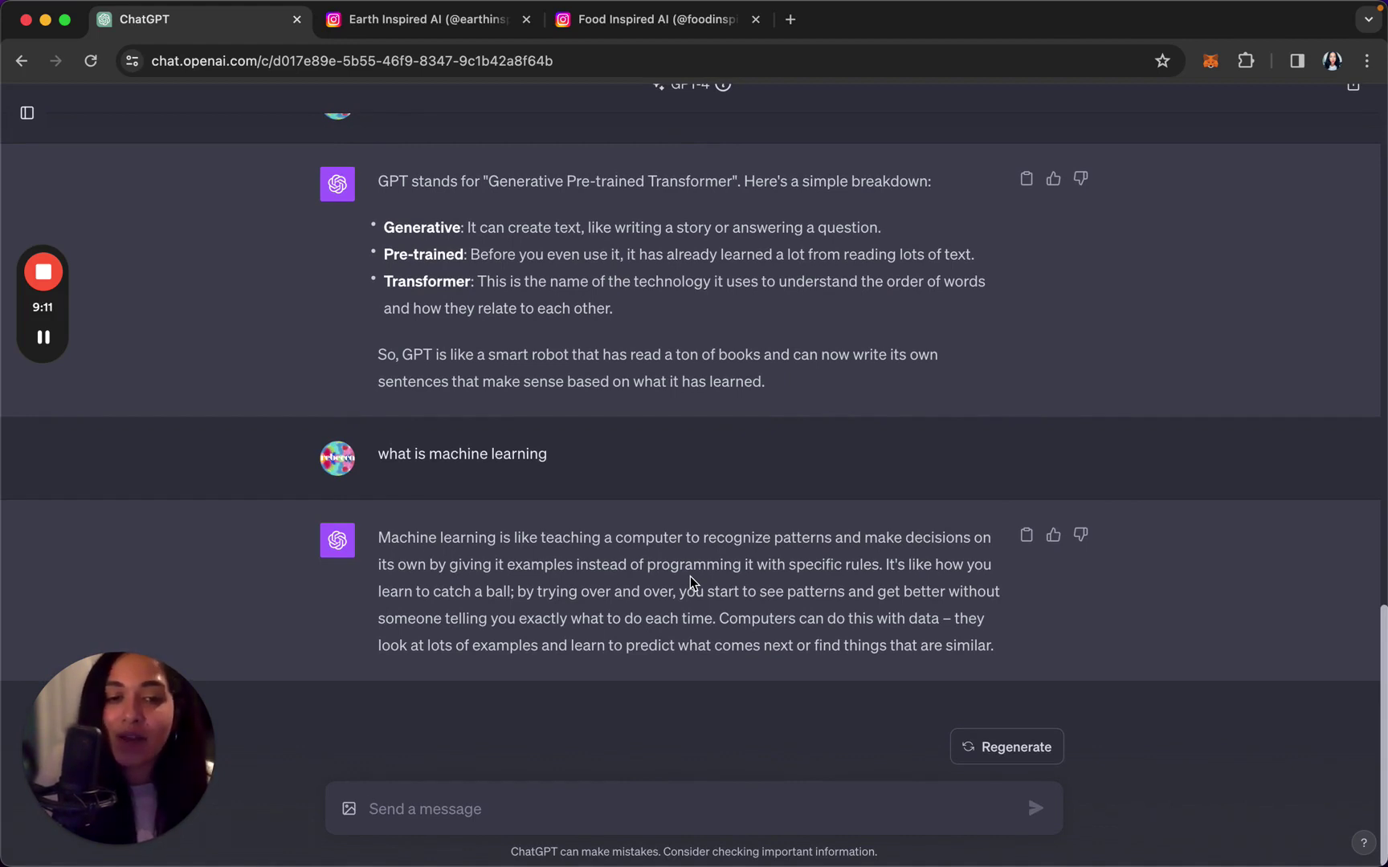
Scroll back up to the detailed token explanation and the simplify request.
{"action": "scroll", "coordinate": [690, 576], "scroll_direction": "up", "scroll_amount": 2}
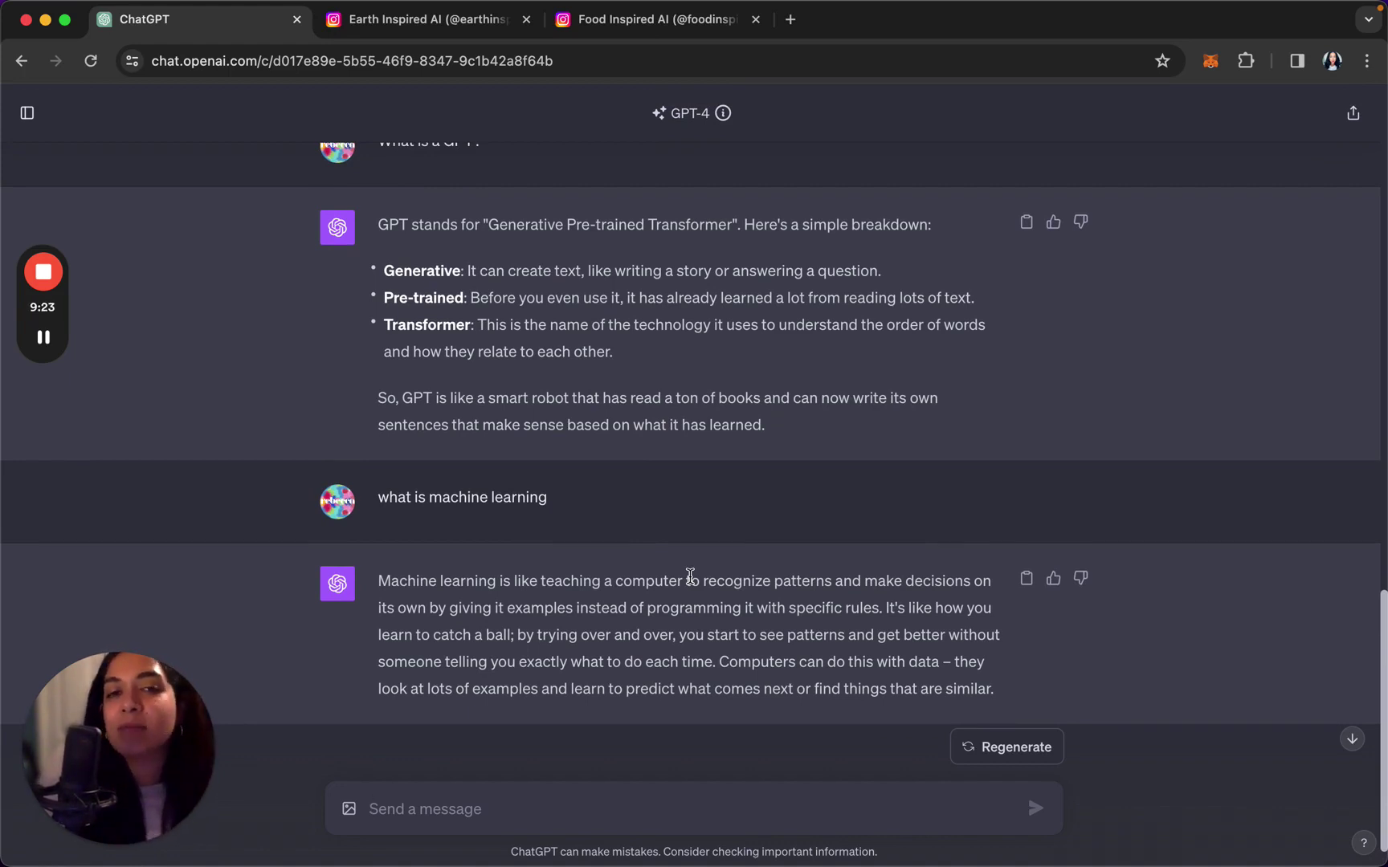
{"action": "scroll", "coordinate": [595, 459], "scroll_direction": "up", "scroll_amount": 5}
{"action": "scroll", "coordinate": [596, 459], "scroll_direction": "up", "scroll_amount": 7}
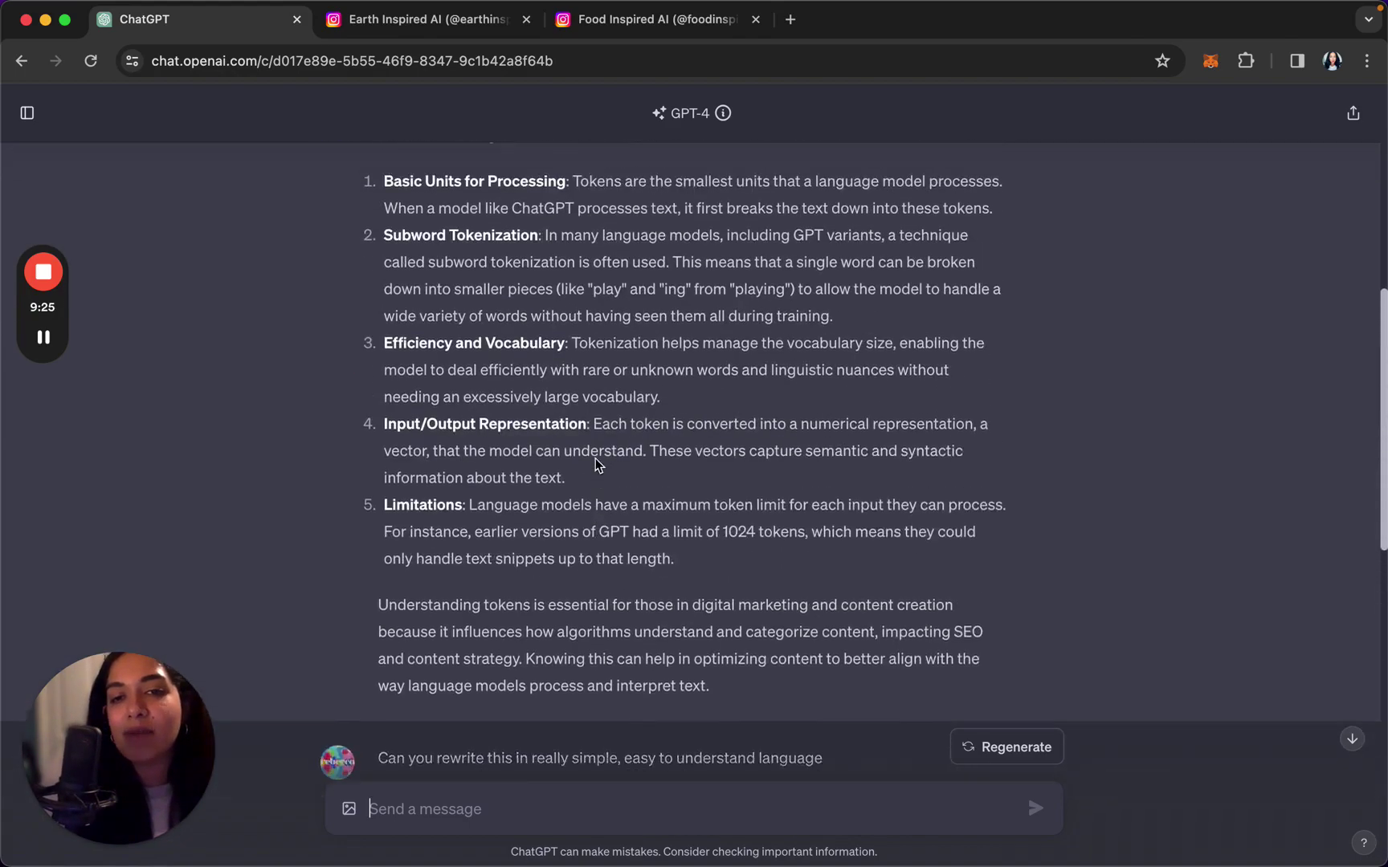
Scroll down to the GPT and machine learning answers at the end of the chat.
{"action": "scroll", "coordinate": [597, 464], "scroll_direction": "down", "scroll_amount": 12}
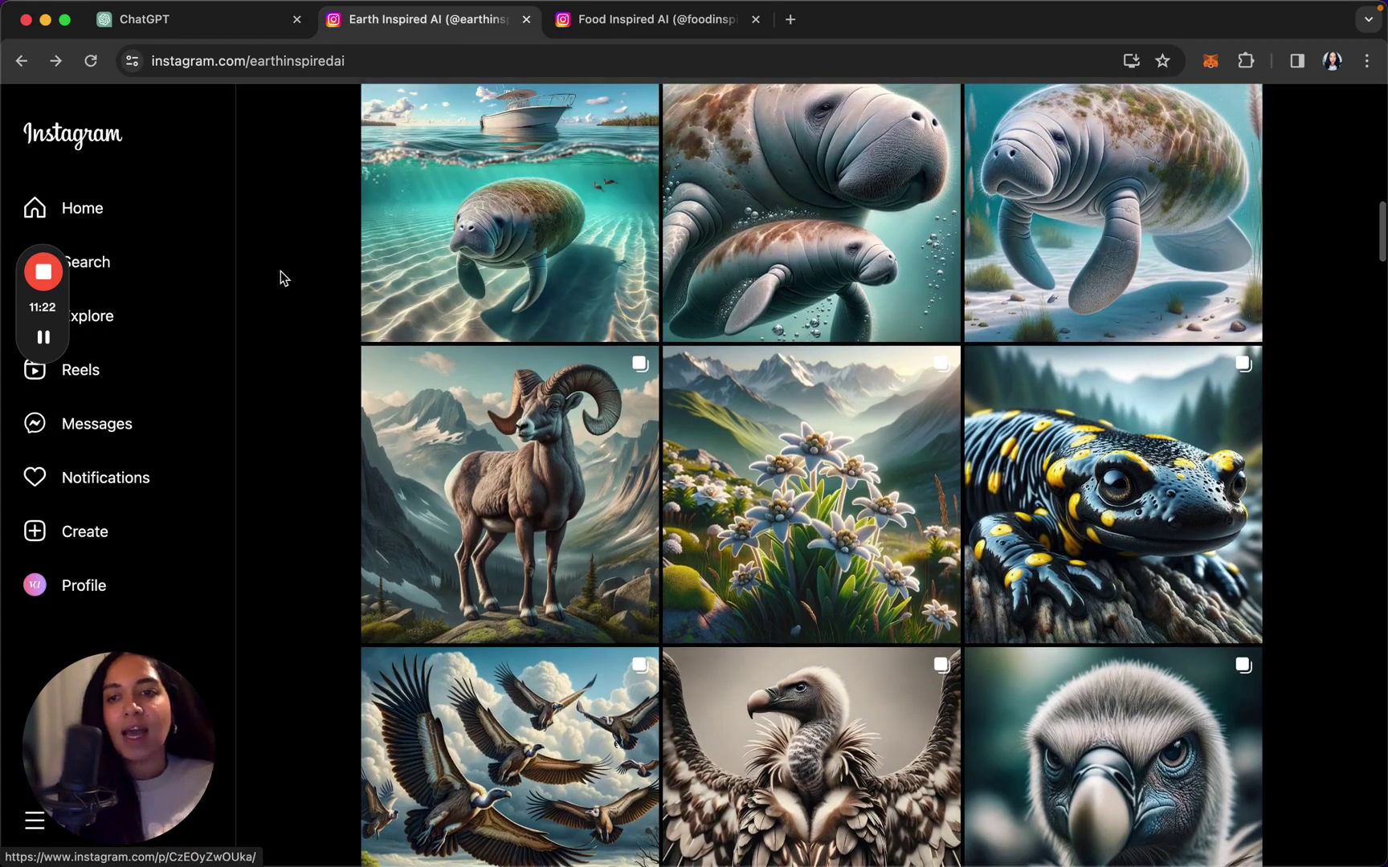
Scroll down the Earth Inspired AI grid of AI-generated nature images to the parrot thumbnail.
{"action": "scroll", "coordinate": [281, 277], "scroll_direction": "down", "scroll_amount": 6}
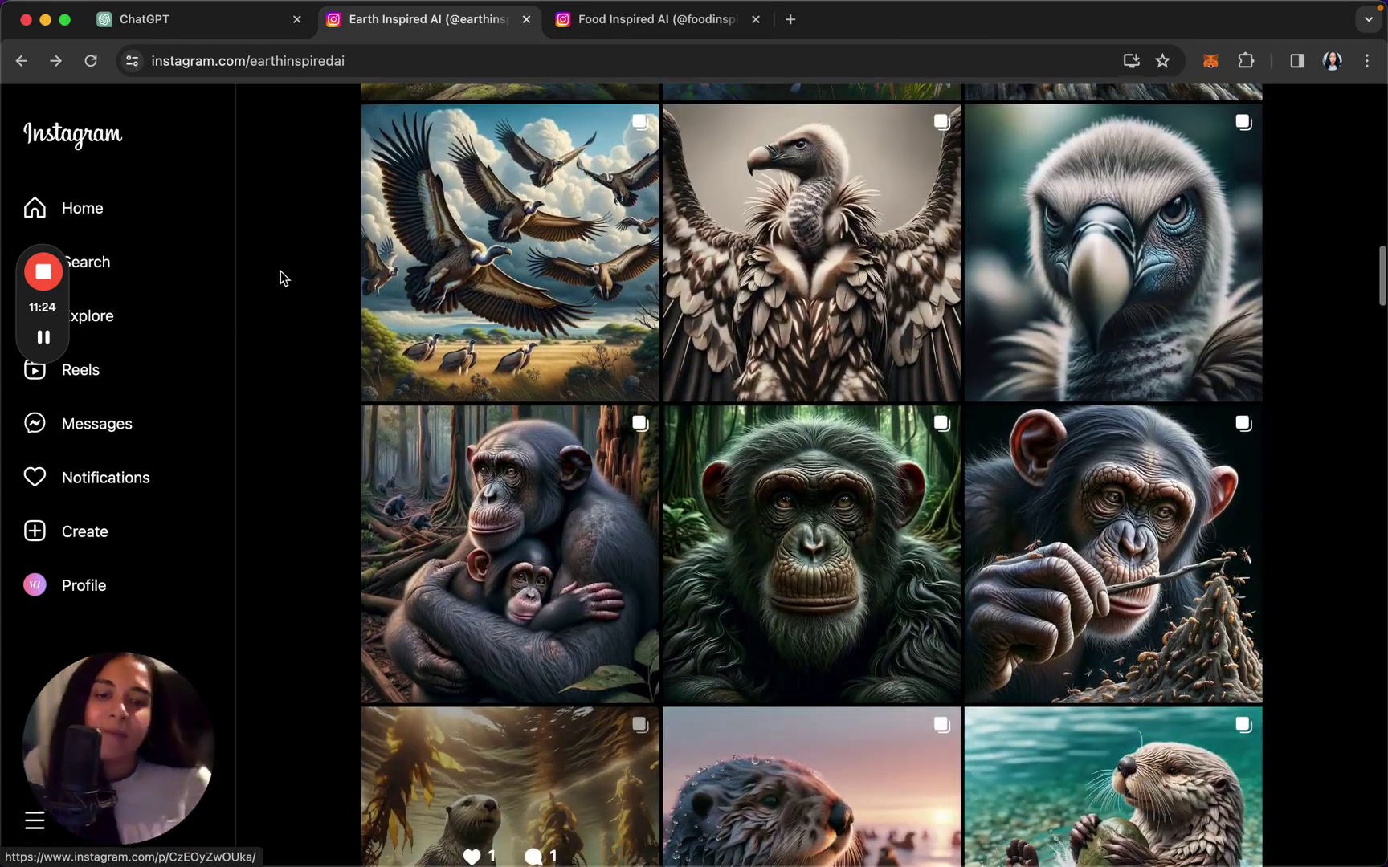
{"action": "scroll", "coordinate": [281, 272], "scroll_direction": "down", "scroll_amount": 2}
{"action": "scroll", "coordinate": [281, 271], "scroll_direction": "down", "scroll_amount": 8}
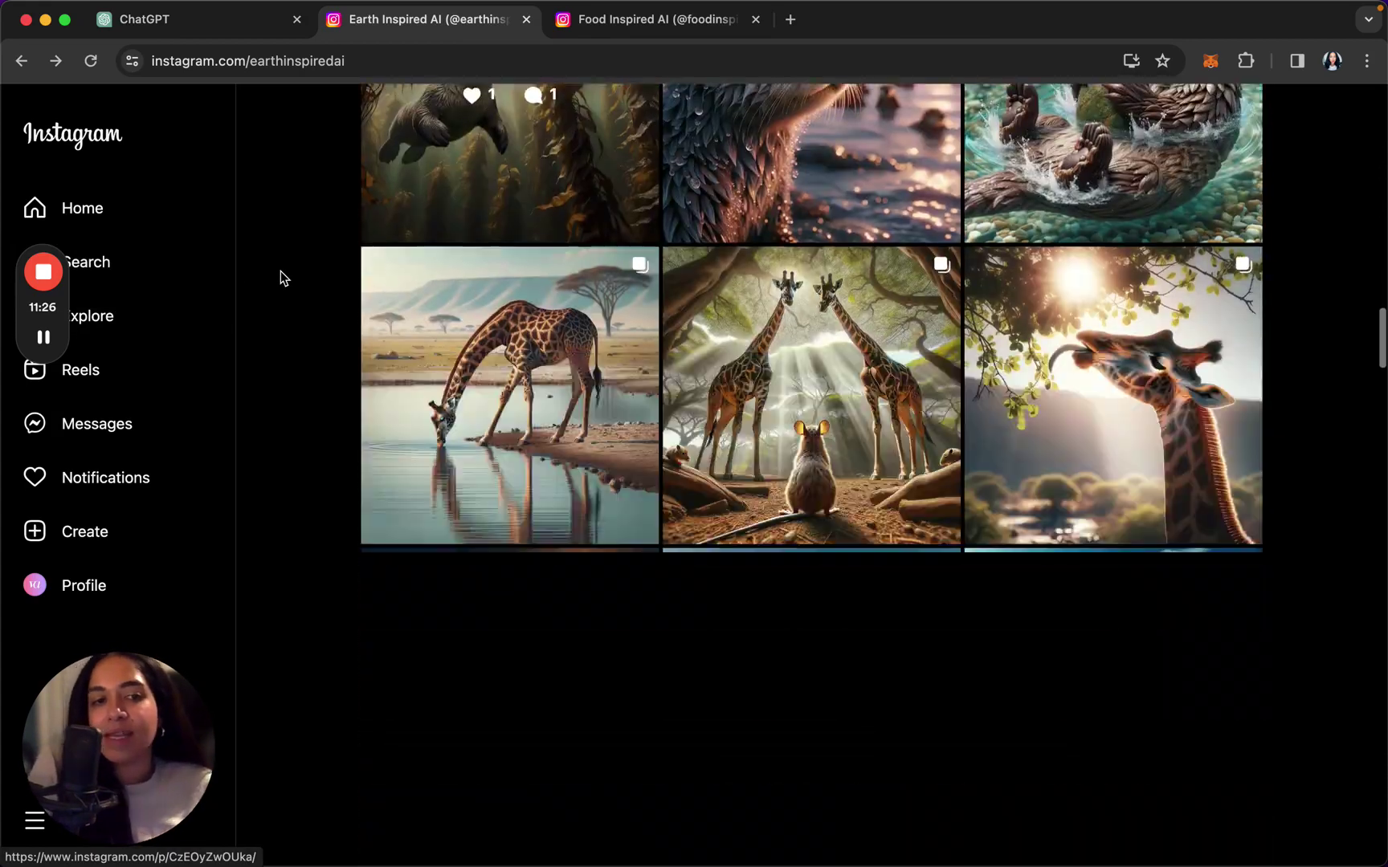
{"action": "scroll", "coordinate": [281, 272], "scroll_direction": "down", "scroll_amount": 4}
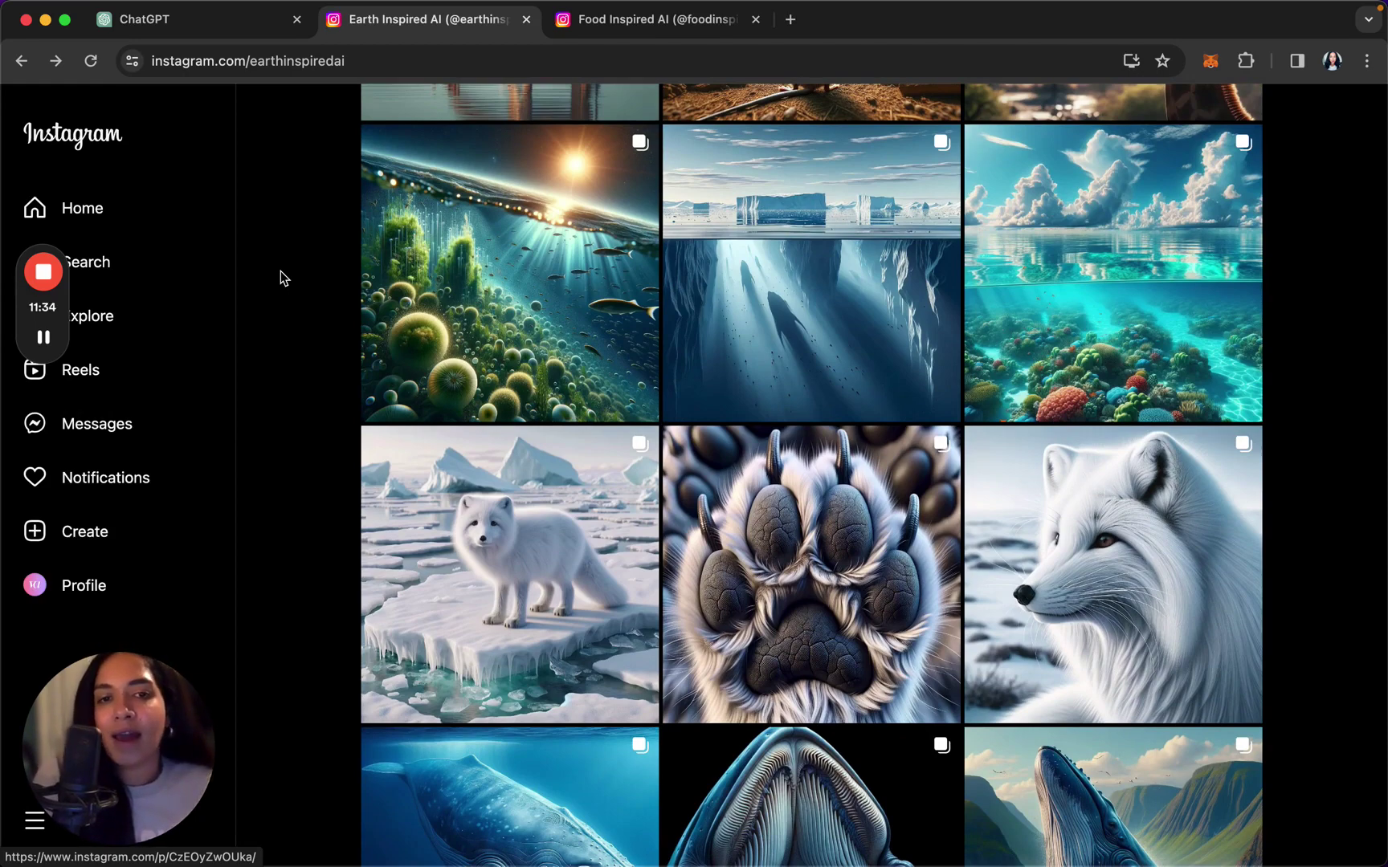
{"action": "scroll", "coordinate": [295, 275], "scroll_direction": "down", "scroll_amount": 3}
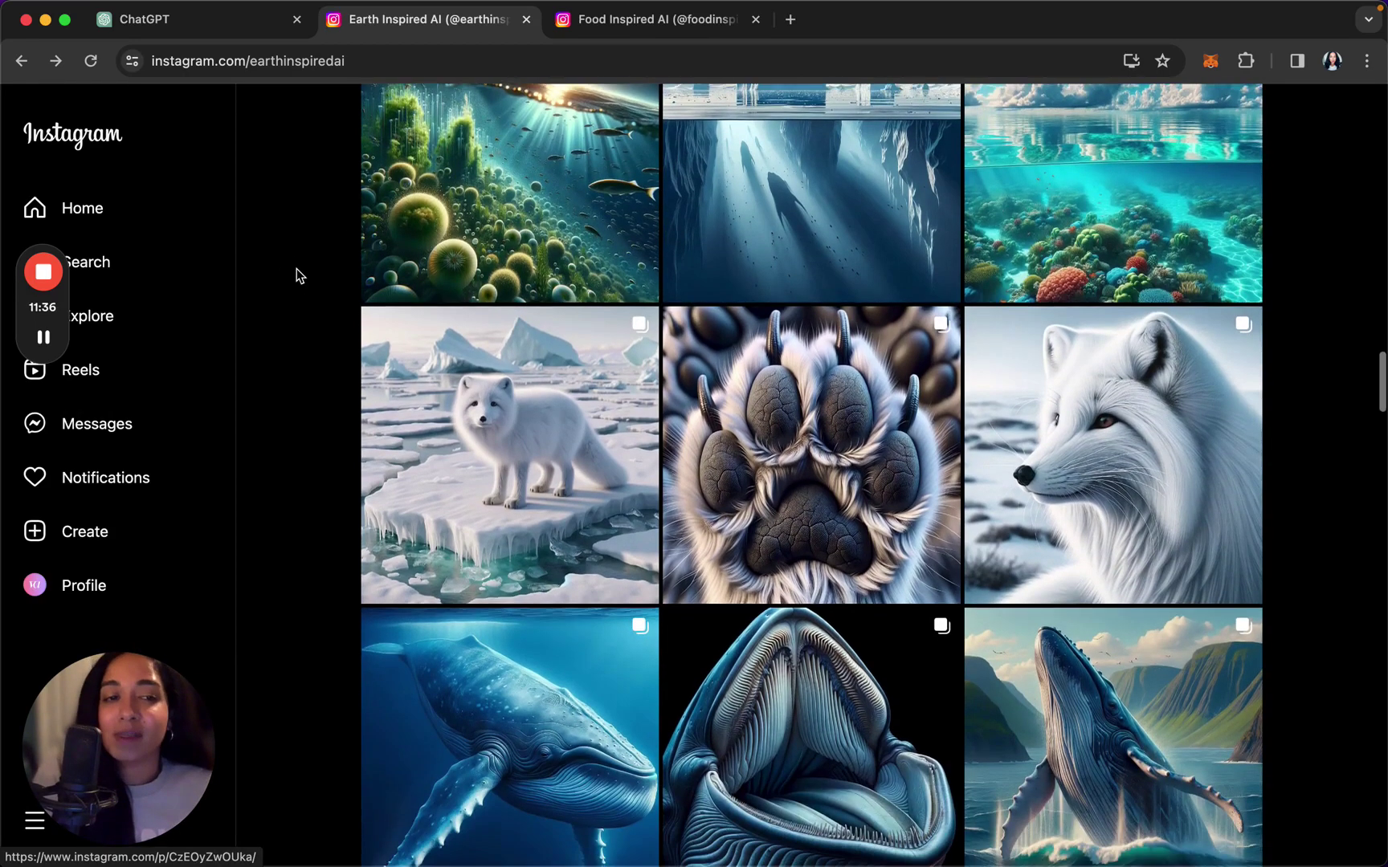
{"action": "scroll", "coordinate": [295, 275], "scroll_direction": "down", "scroll_amount": 10}
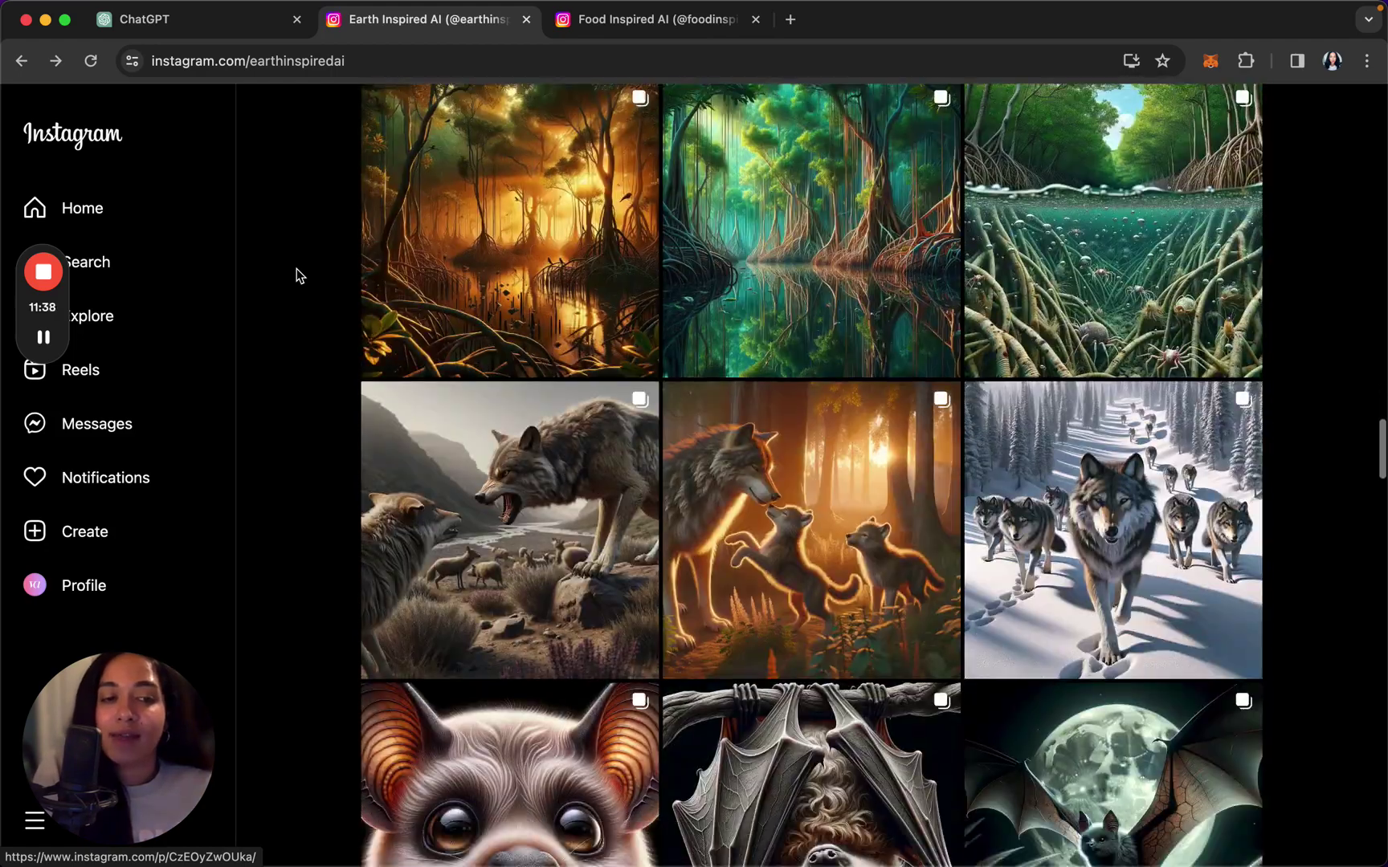
{"action": "scroll", "coordinate": [297, 275], "scroll_direction": "down", "scroll_amount": 5}
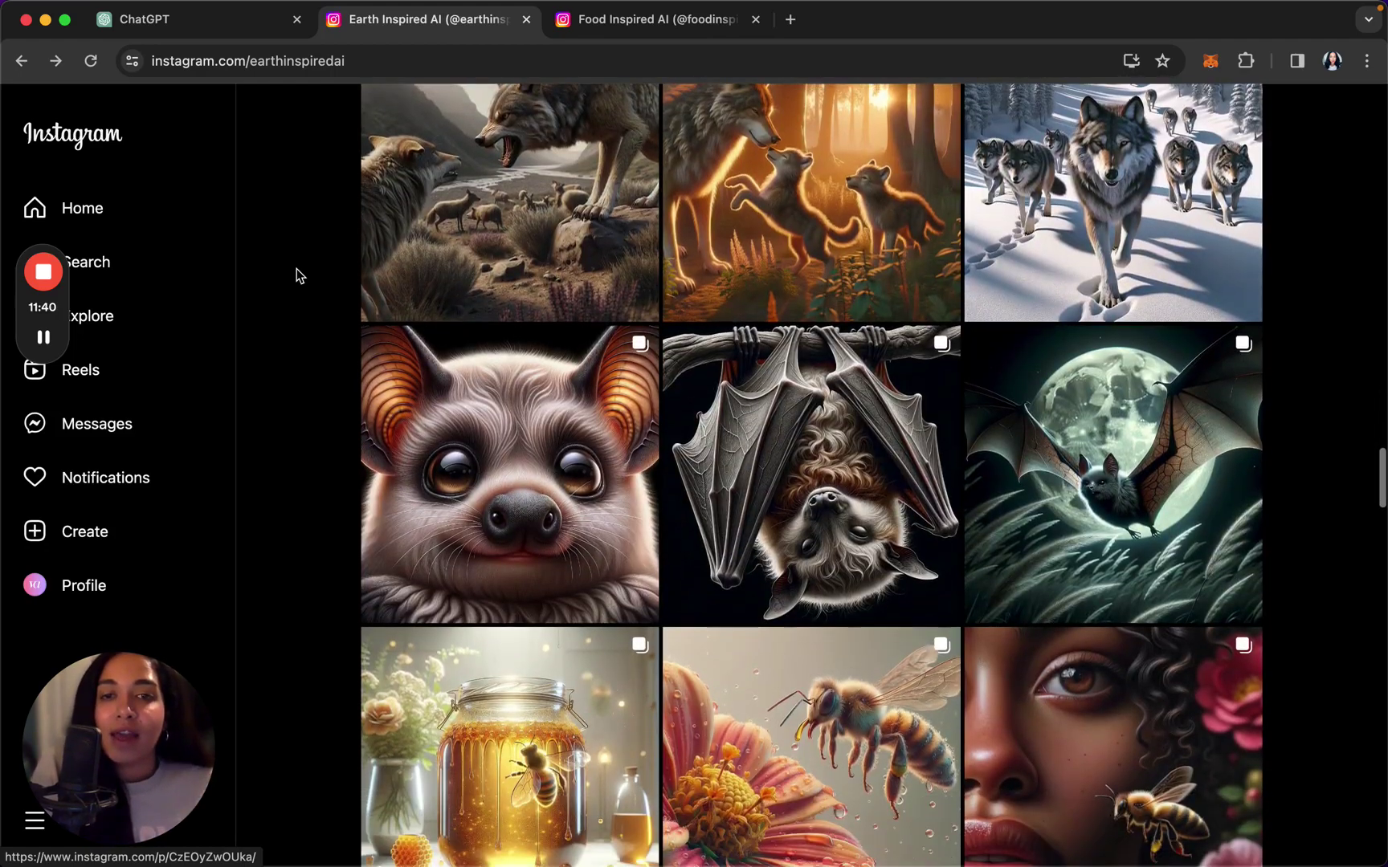
{"action": "scroll", "coordinate": [297, 275], "scroll_direction": "down", "scroll_amount": 5}
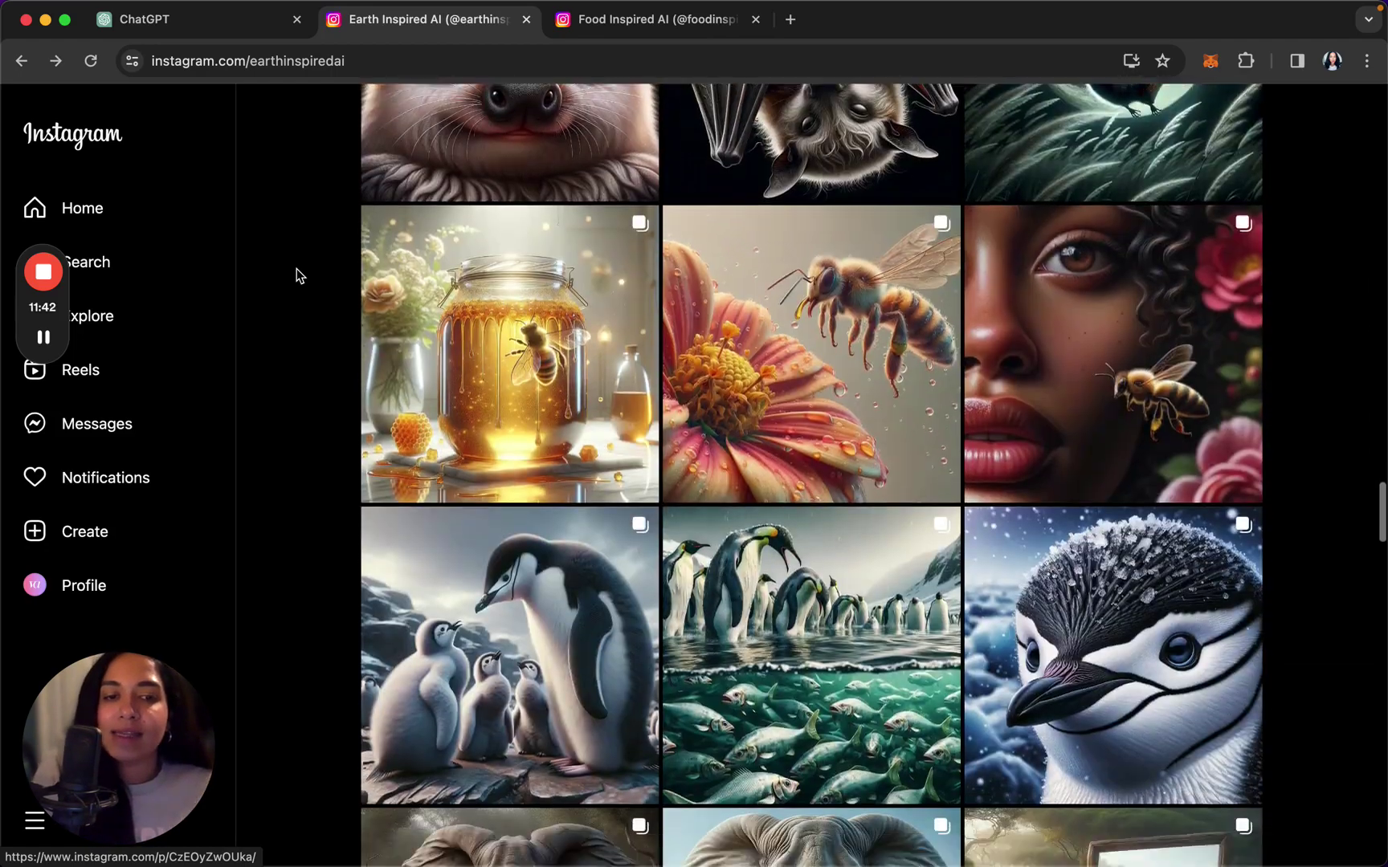
{"action": "scroll", "coordinate": [298, 276], "scroll_direction": "down", "scroll_amount": 7}
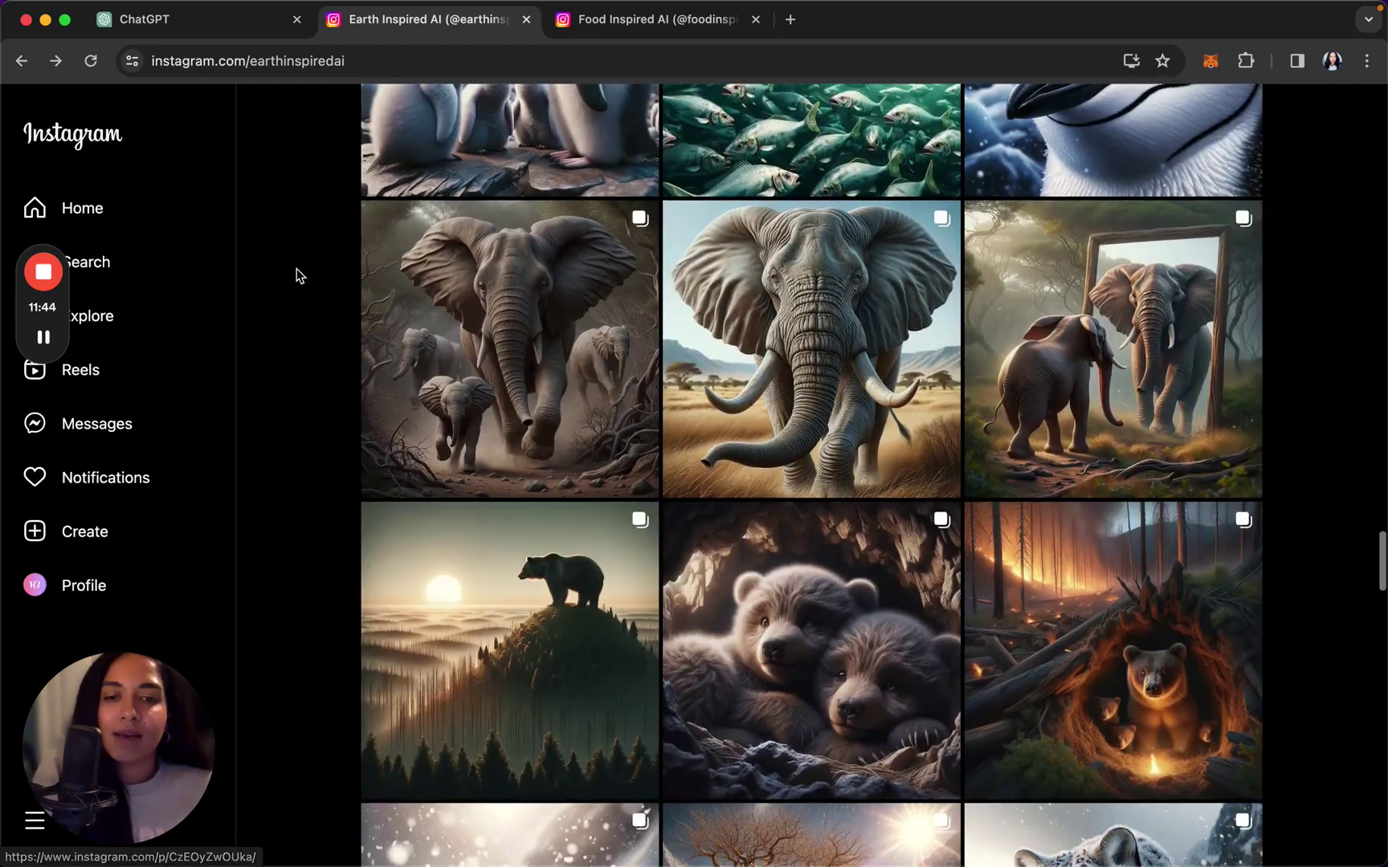
{"action": "scroll", "coordinate": [297, 276], "scroll_direction": "down", "scroll_amount": 5}
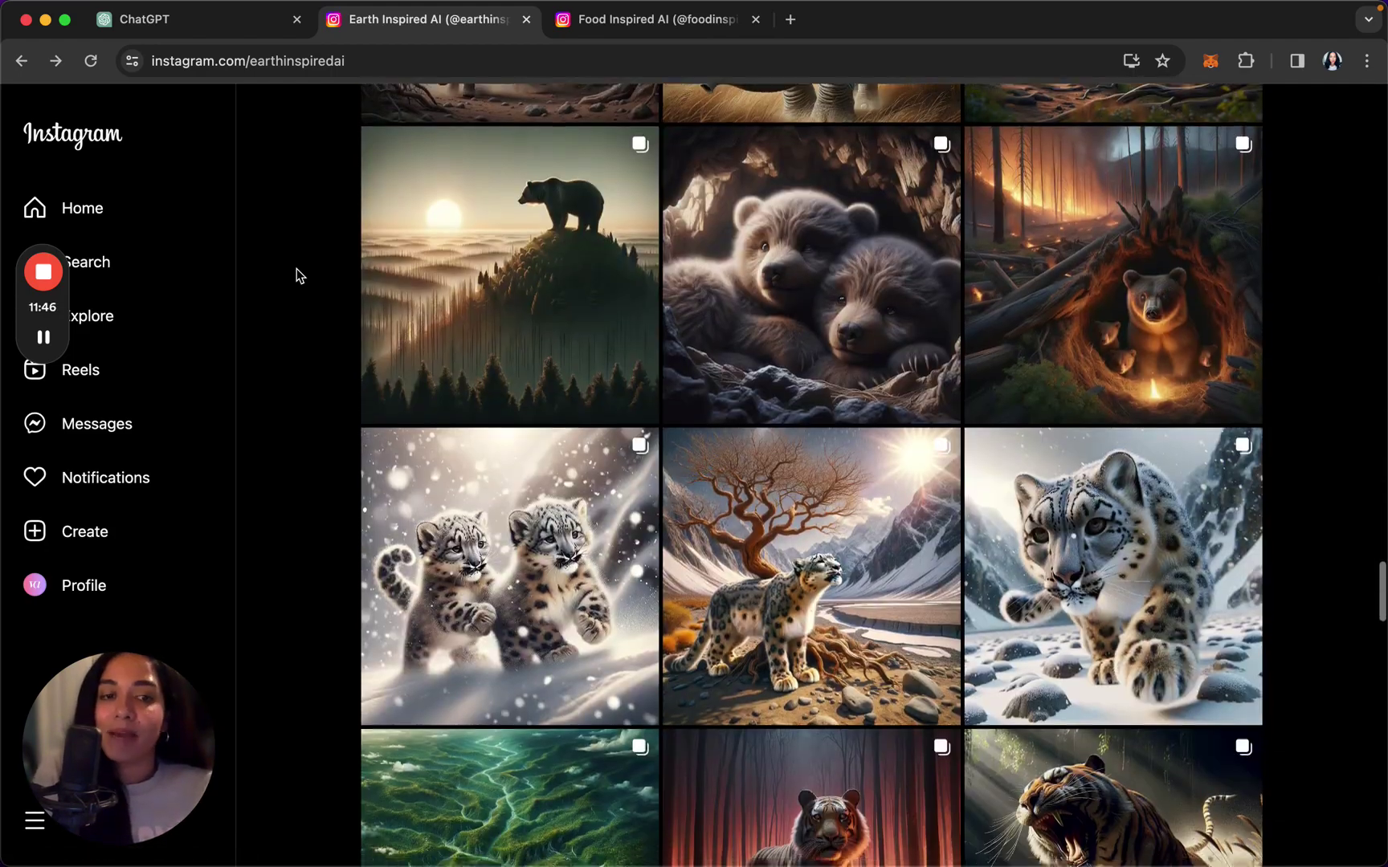
{"action": "scroll", "coordinate": [298, 276], "scroll_direction": "down", "scroll_amount": 7}
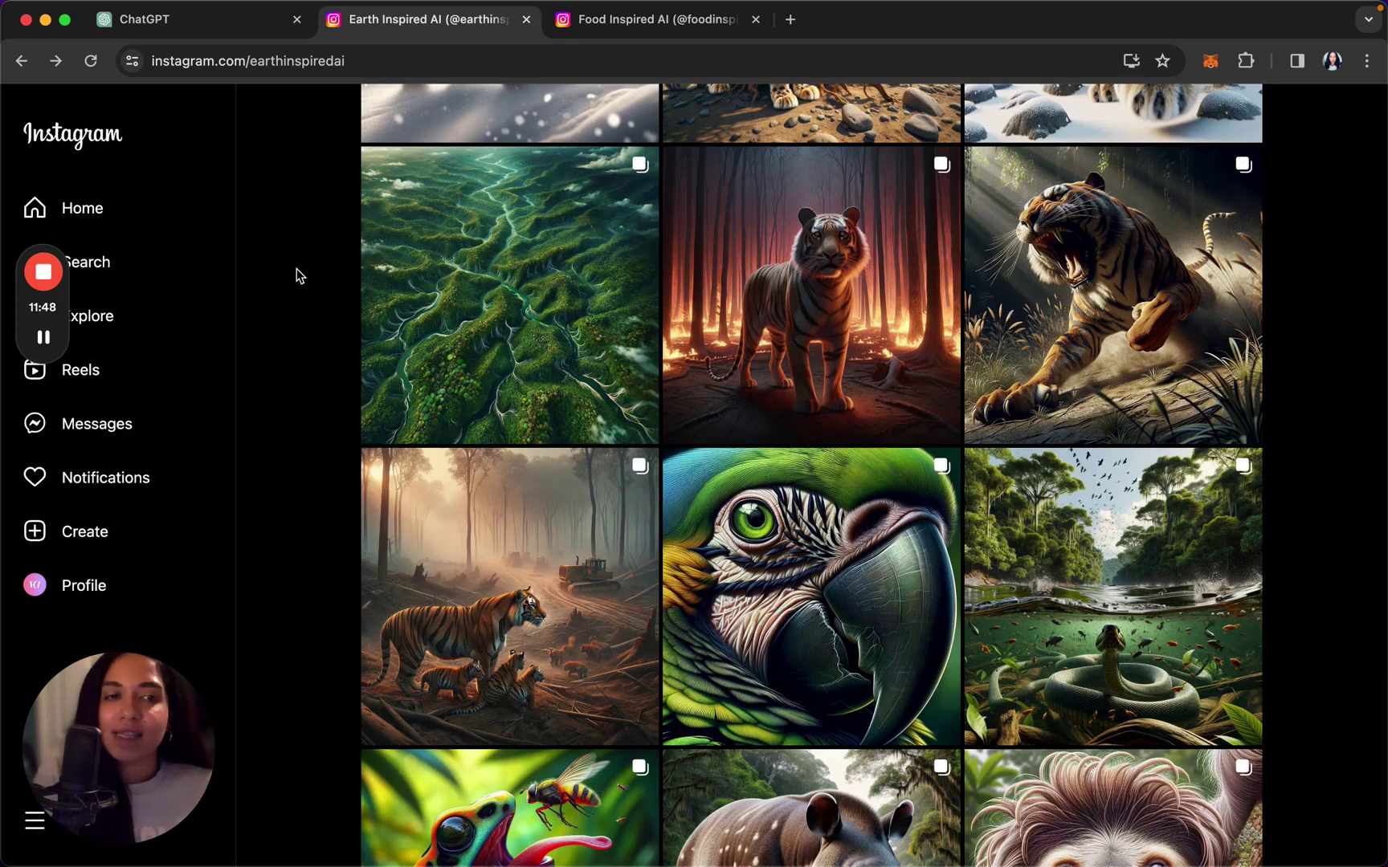
{"action": "scroll", "coordinate": [297, 276], "scroll_direction": "down", "scroll_amount": 5}
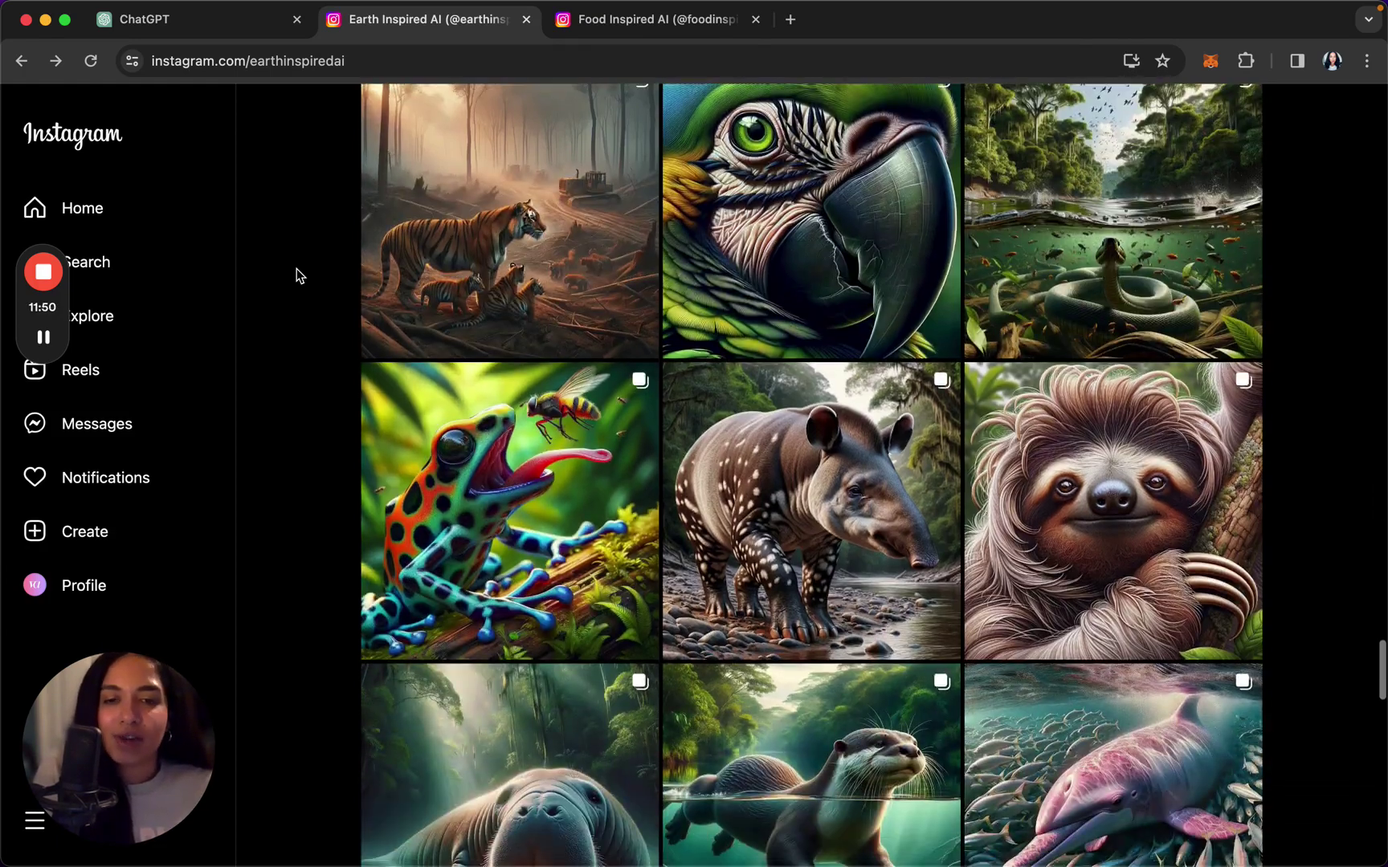
{"action": "scroll", "coordinate": [299, 275], "scroll_direction": "down", "scroll_amount": 2}
Open the green macaw post and select its Amazon conservation caption.
{"action": "left_click", "coordinate": [731, 190]}
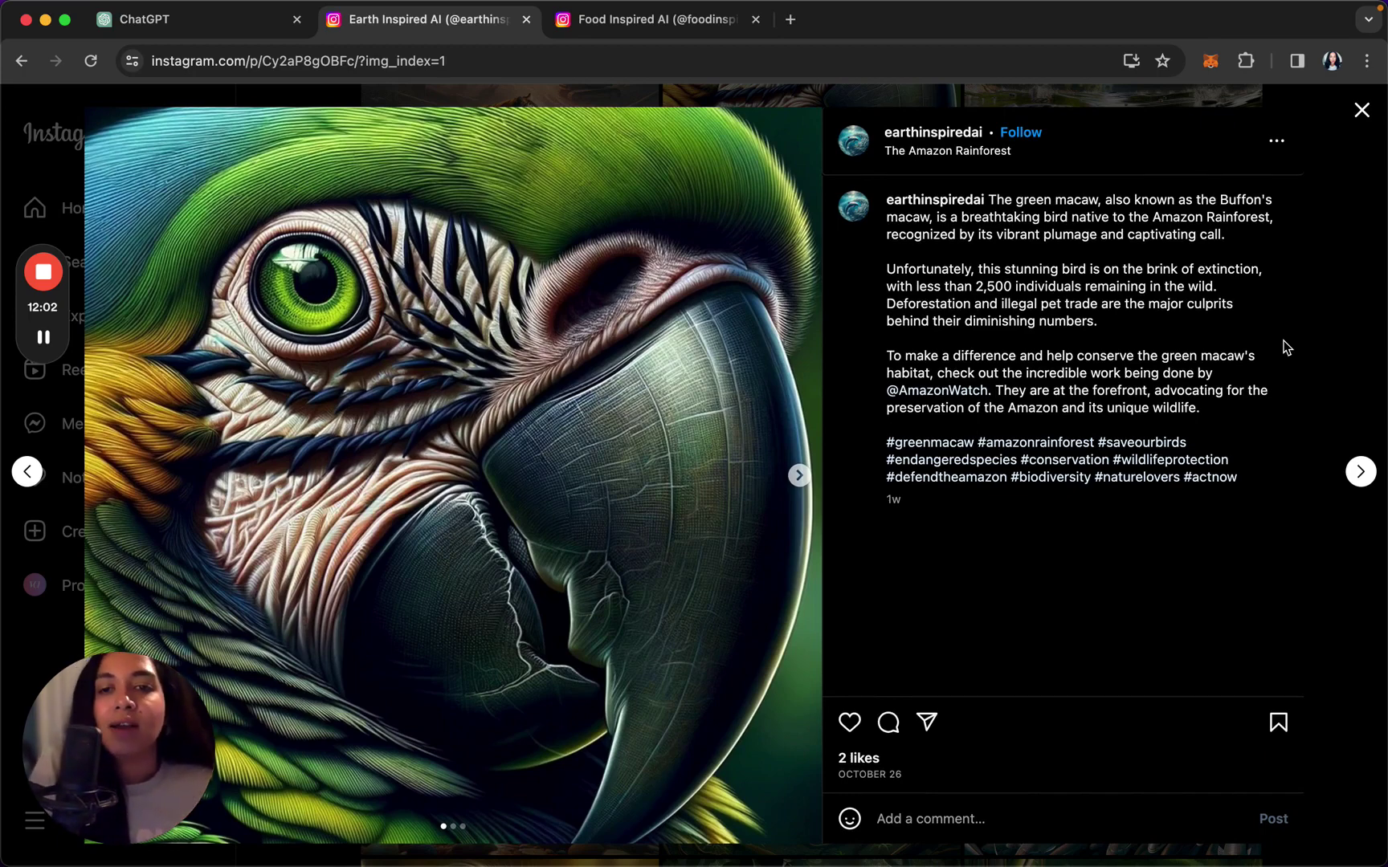
{"action": "left_click", "coordinate": [1357, 110]}
{"action": "left_click", "coordinate": [841, 225]}
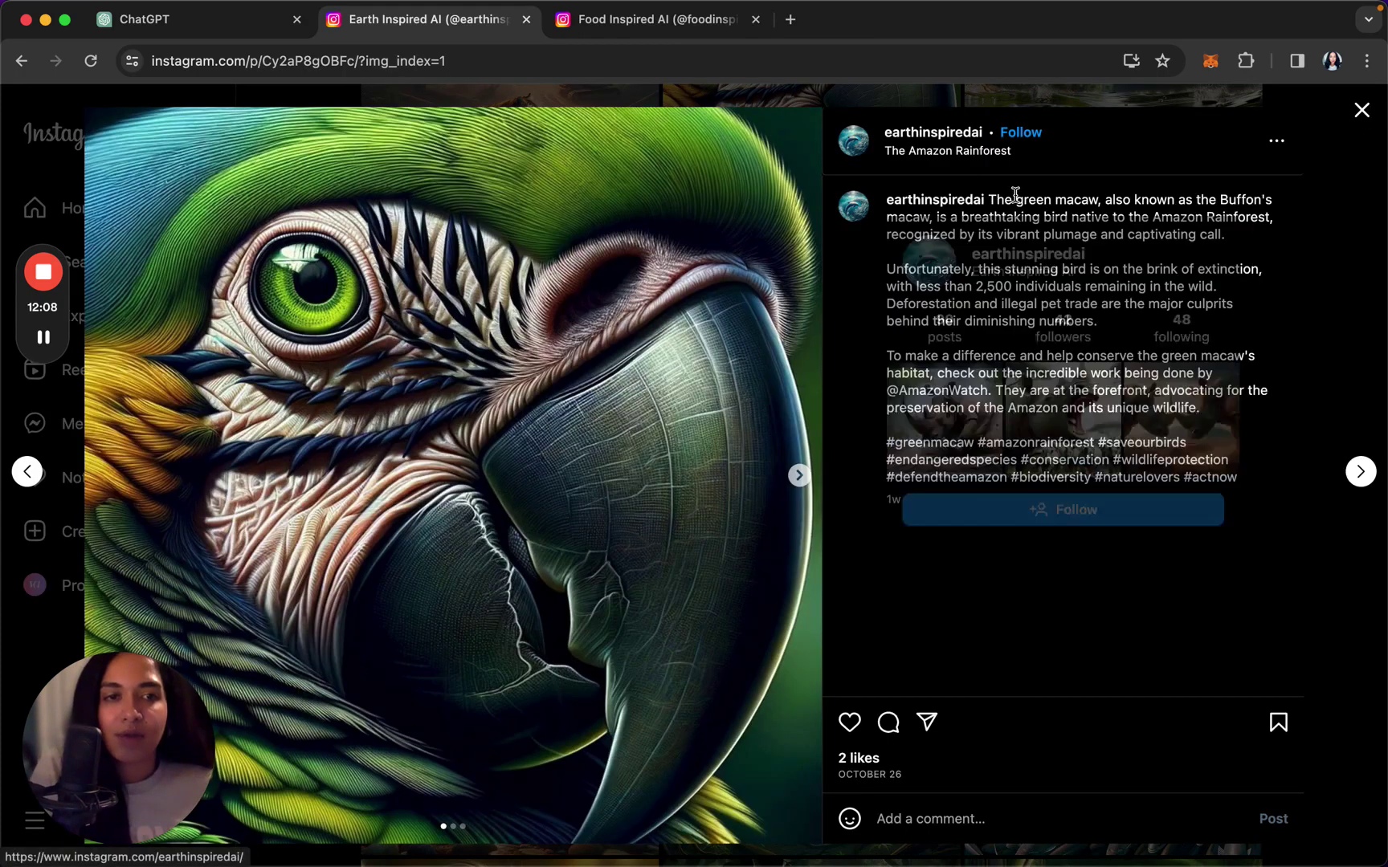
{"action": "left_click_drag", "start_coordinate": [987, 199], "coordinate": [1288, 480]}
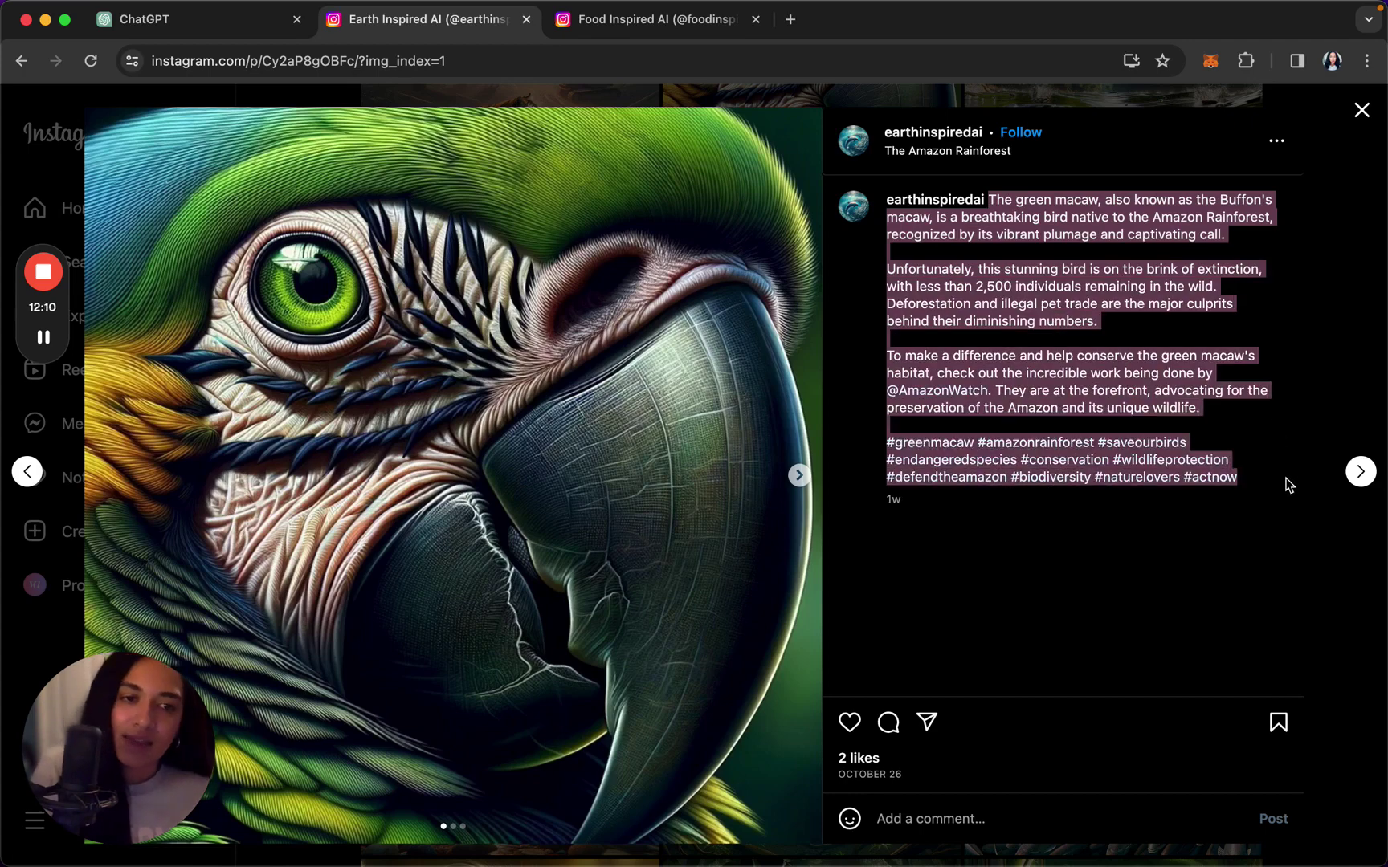
{"action": "left_click", "coordinate": [1157, 379]}
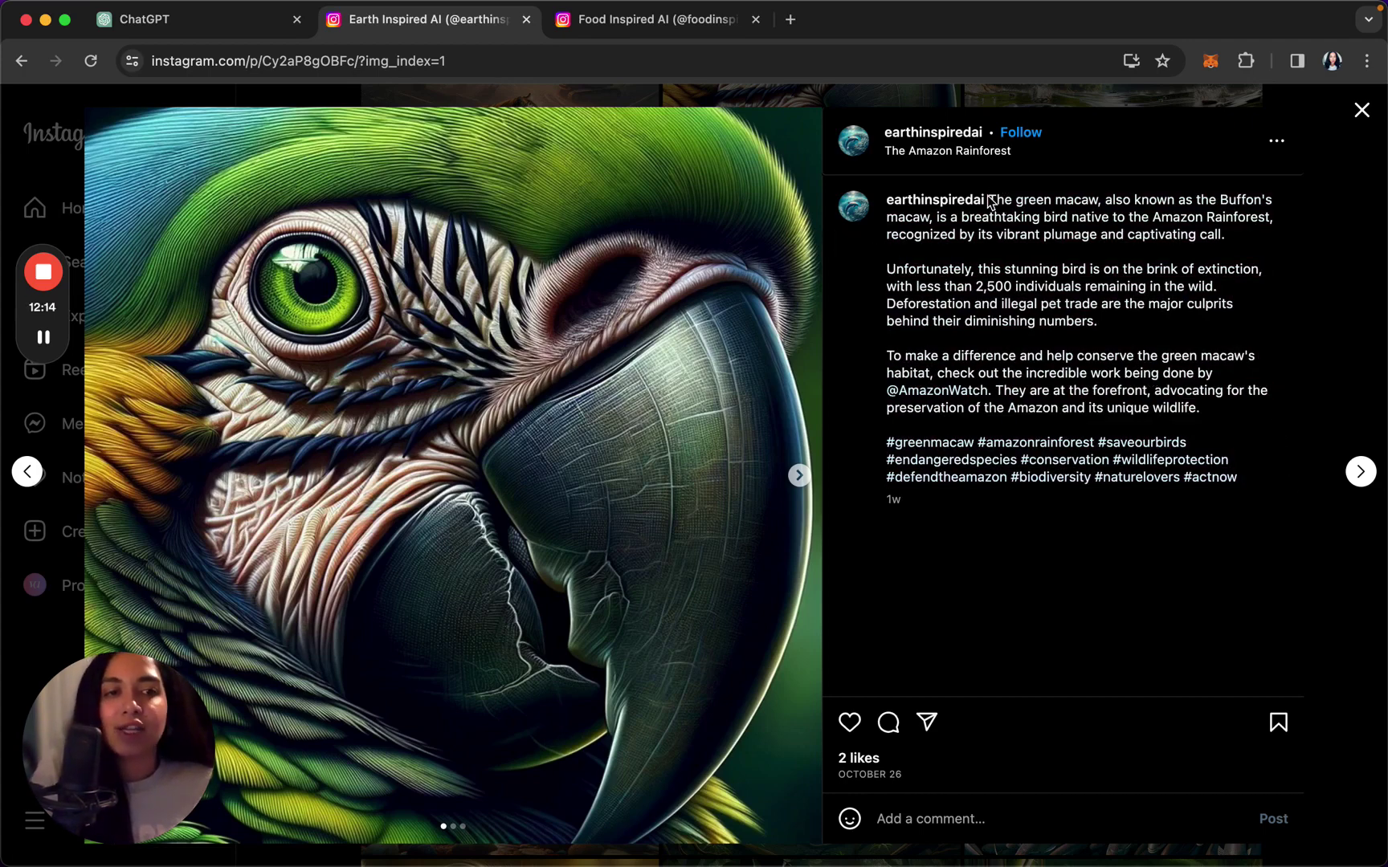
View the flying macaws and macaw-with-fruit images, then close the post.
{"action": "left_click", "coordinate": [797, 482]}
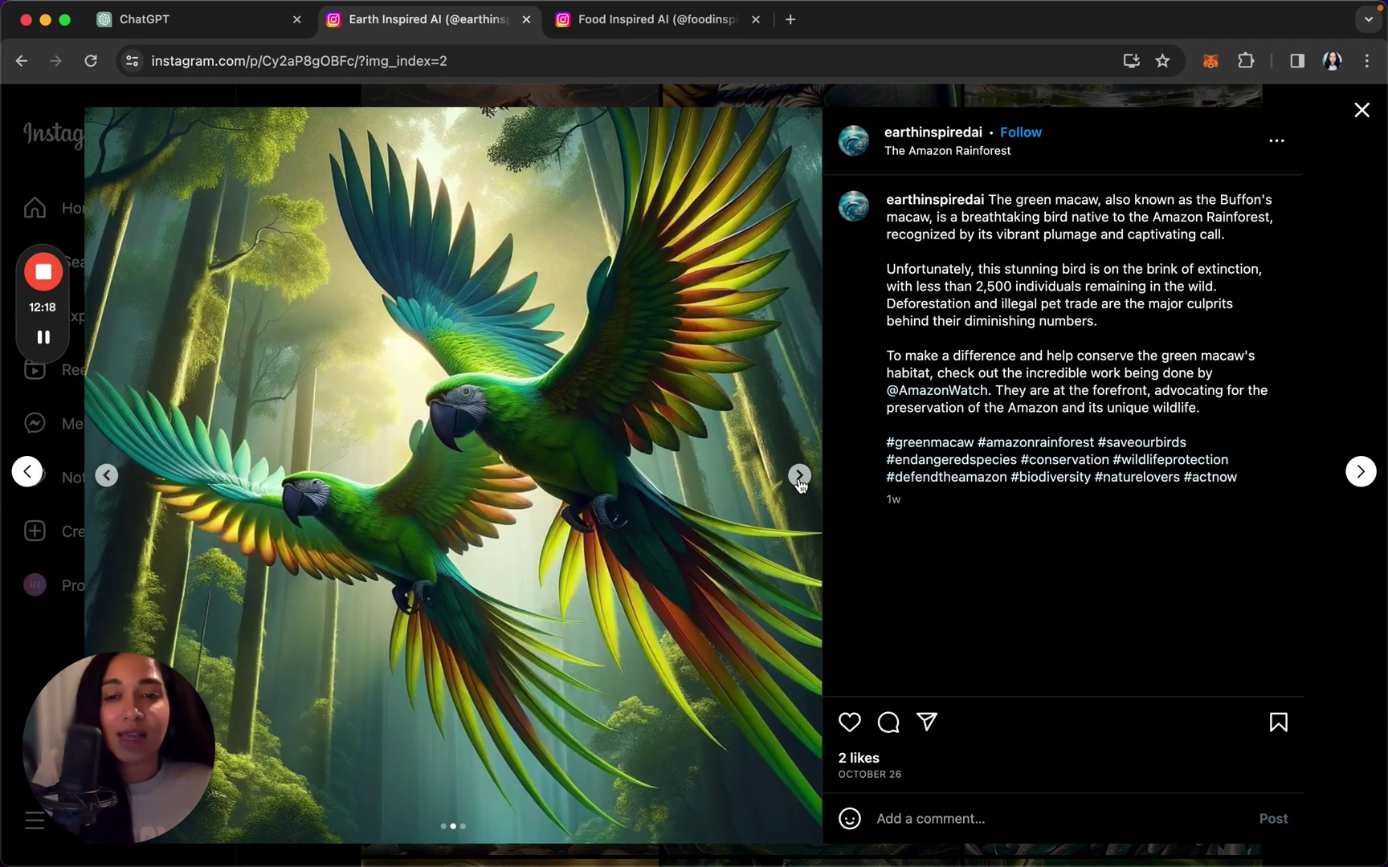
{"action": "left_click", "coordinate": [800, 476]}
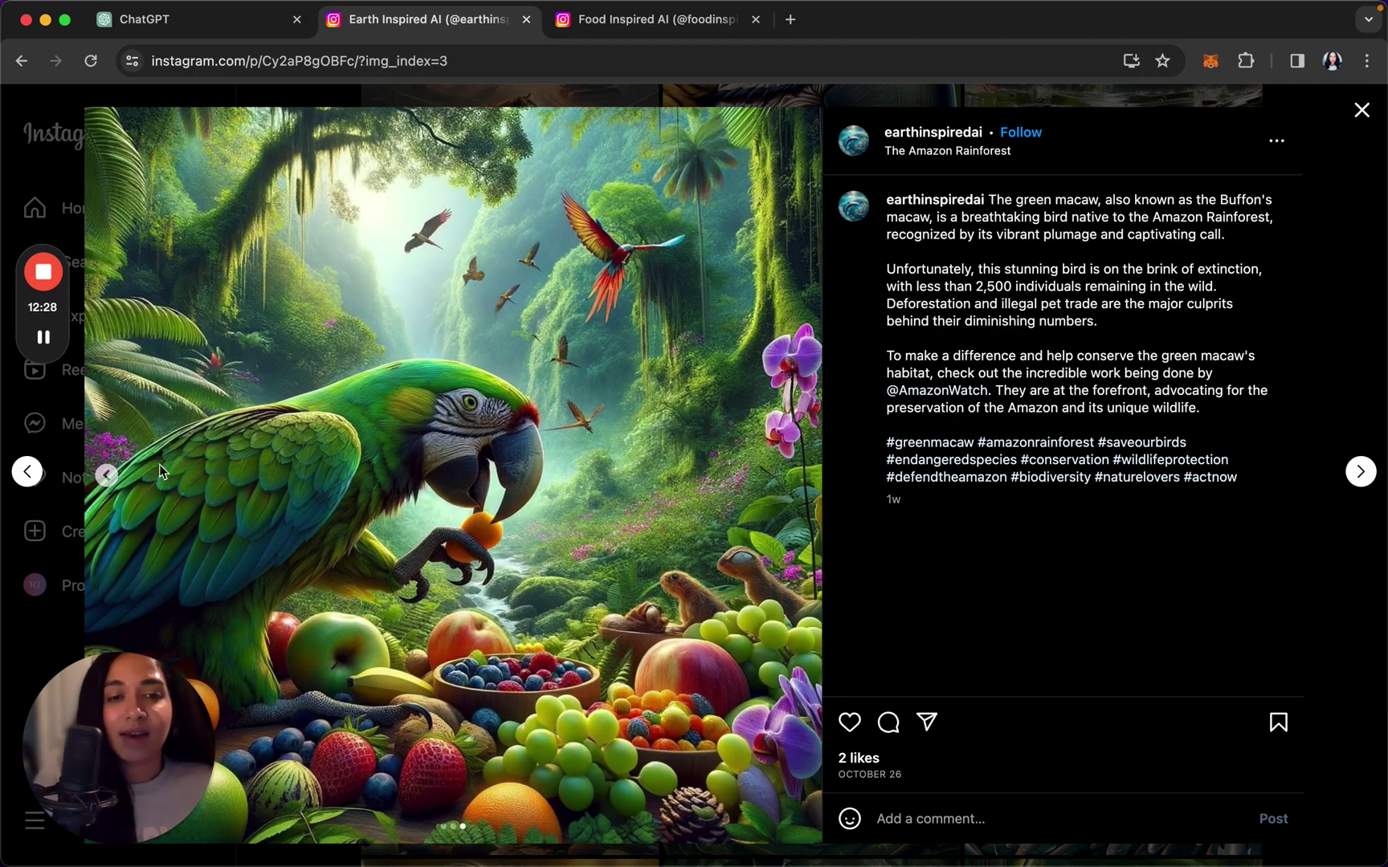
{"action": "left_click", "coordinate": [1361, 110]}
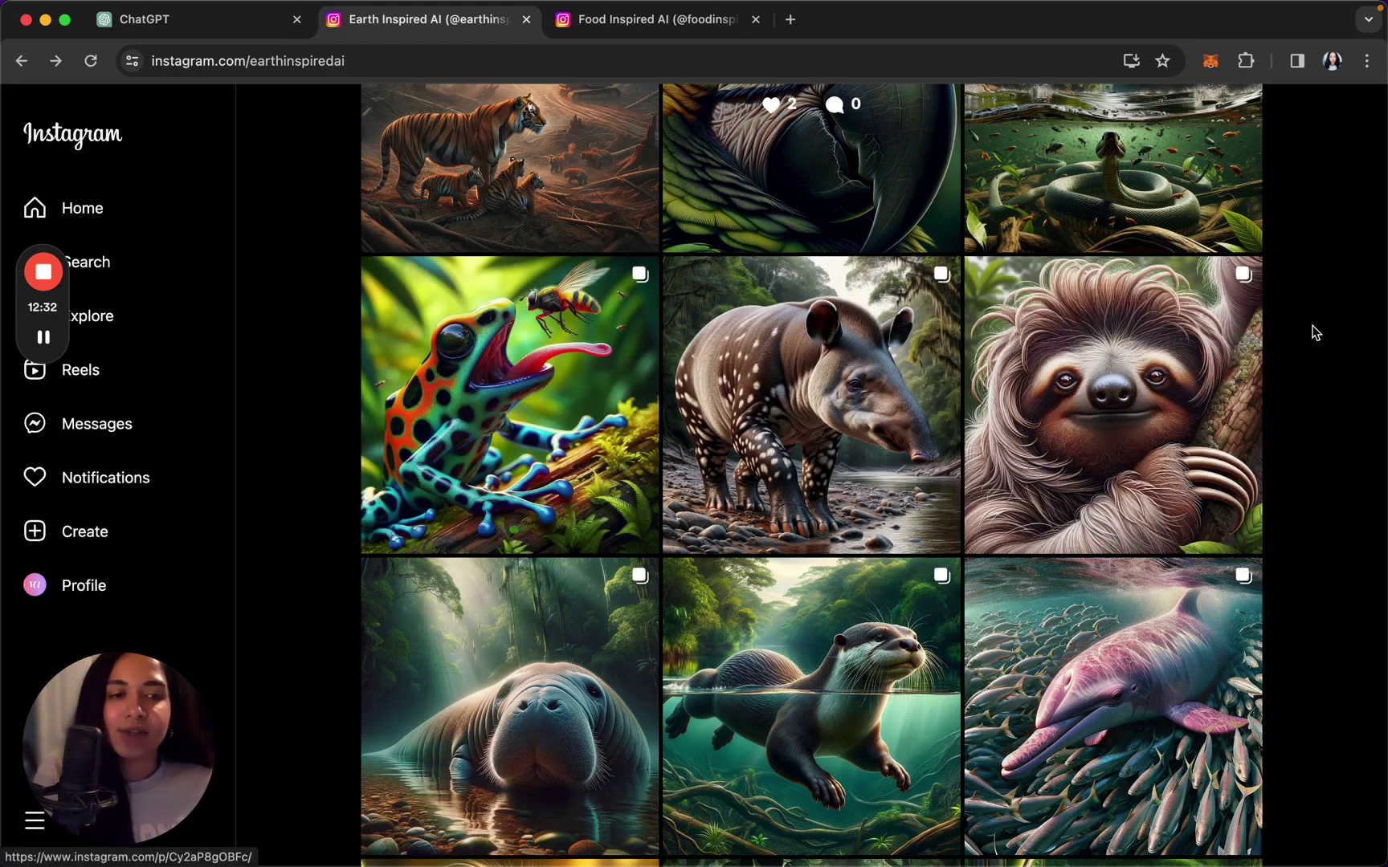
{"action": "scroll", "coordinate": [1282, 313], "scroll_direction": "up", "scroll_amount": 15}
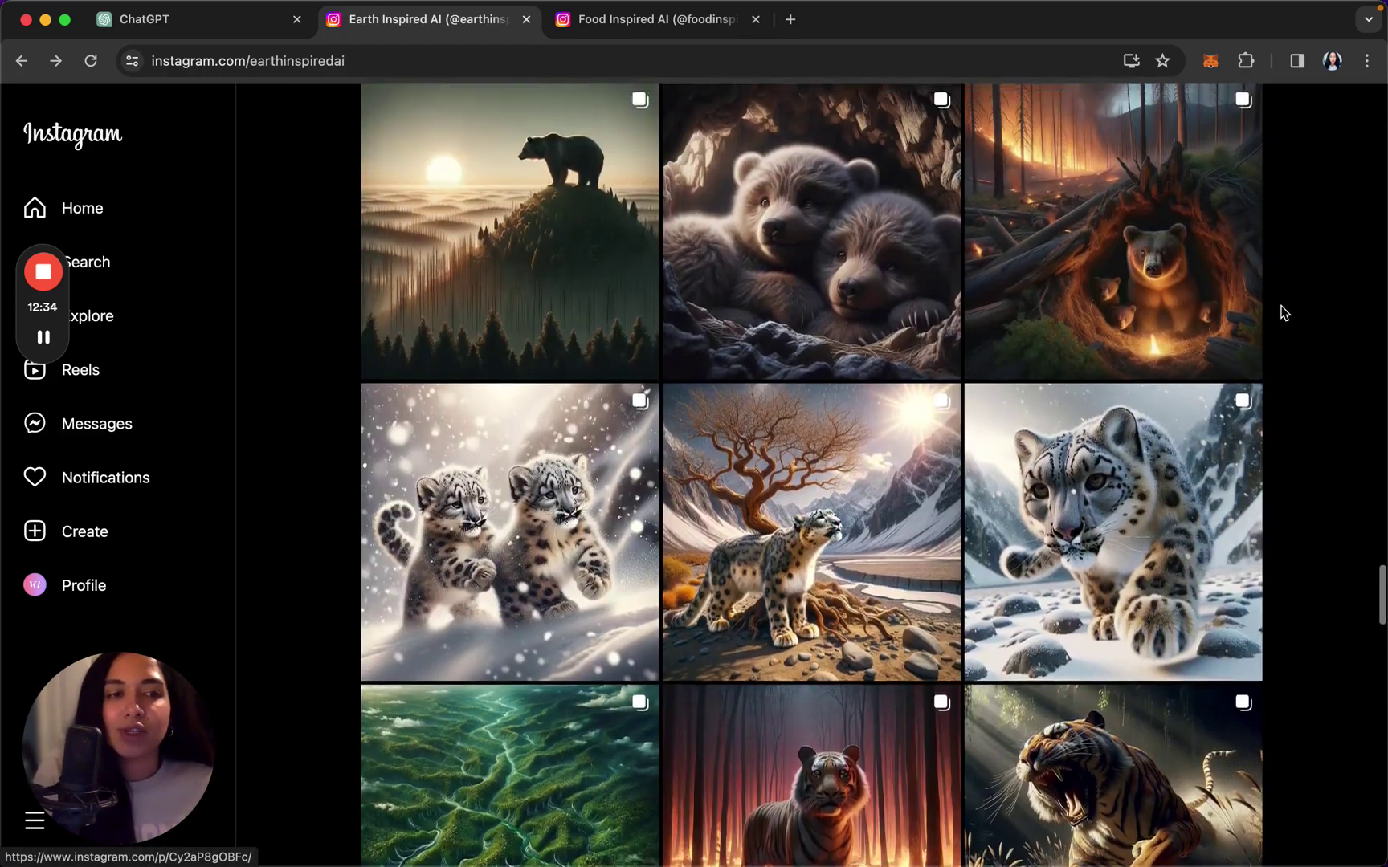
{"action": "scroll", "coordinate": [1284, 313], "scroll_direction": "up", "scroll_amount": 6}
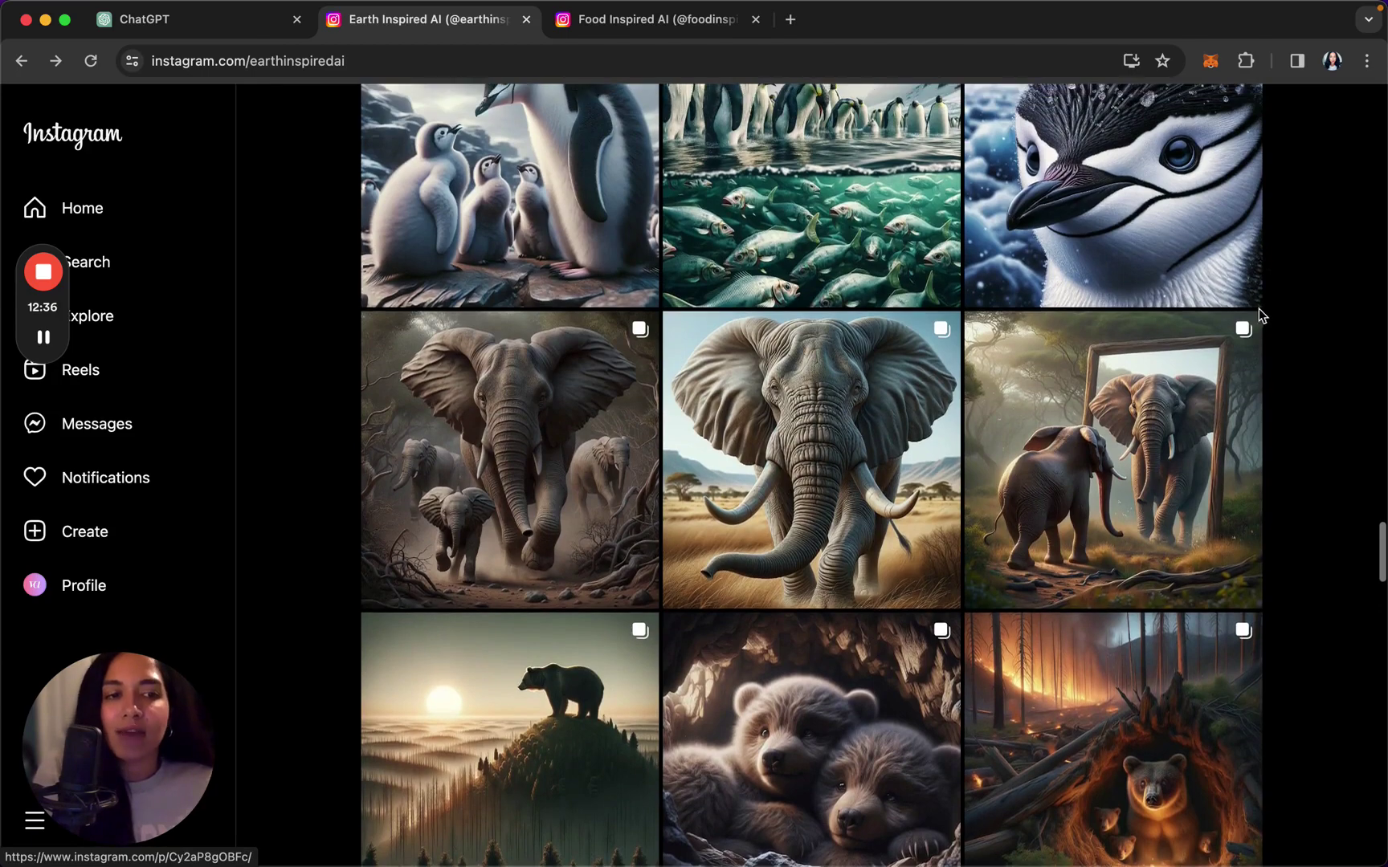
{"action": "scroll", "coordinate": [1277, 310], "scroll_direction": "up", "scroll_amount": 5}
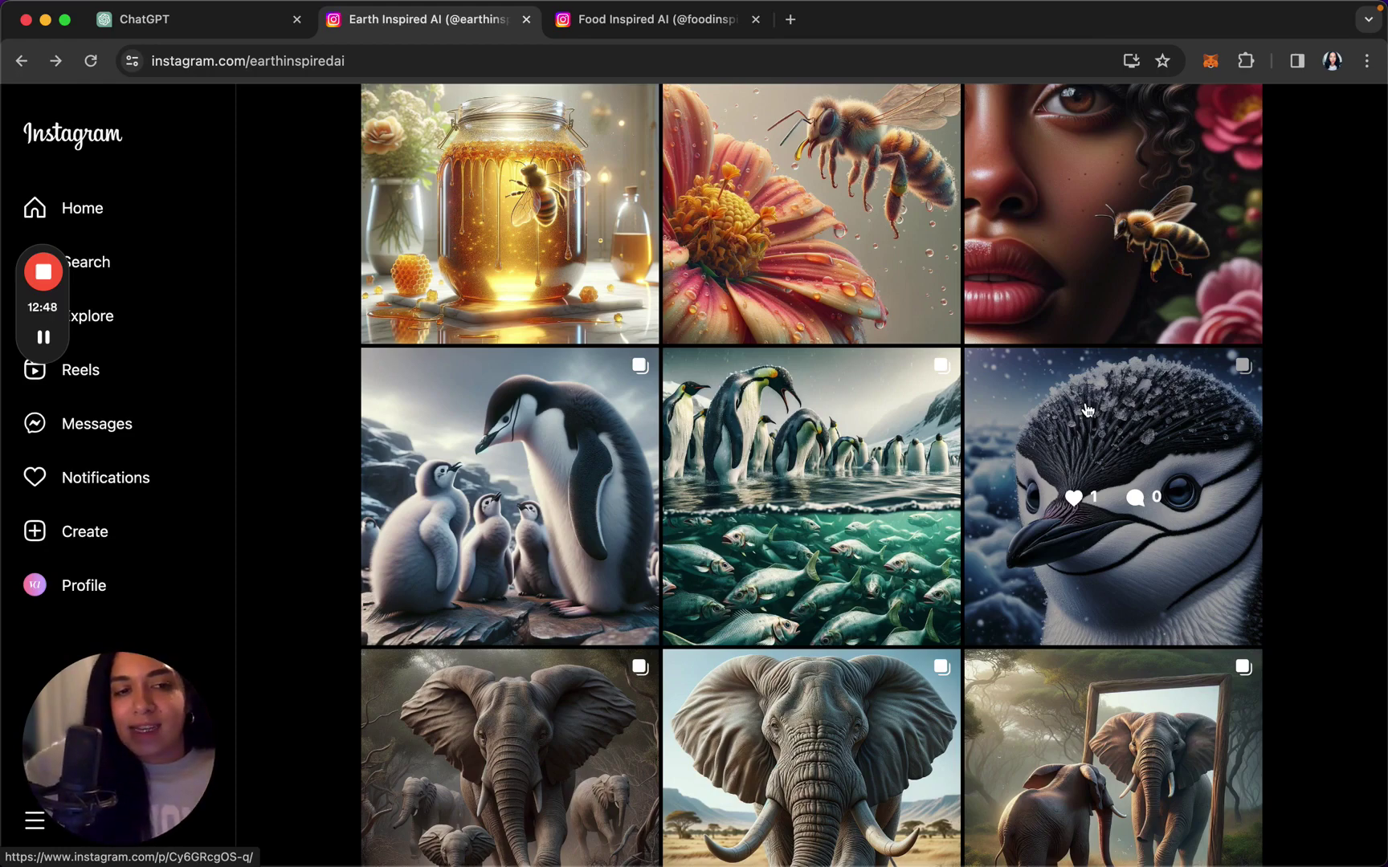
{"action": "scroll", "coordinate": [1084, 405], "scroll_direction": "down", "scroll_amount": 15}
{"action": "scroll", "coordinate": [1081, 393], "scroll_direction": "up", "scroll_amount": 6}
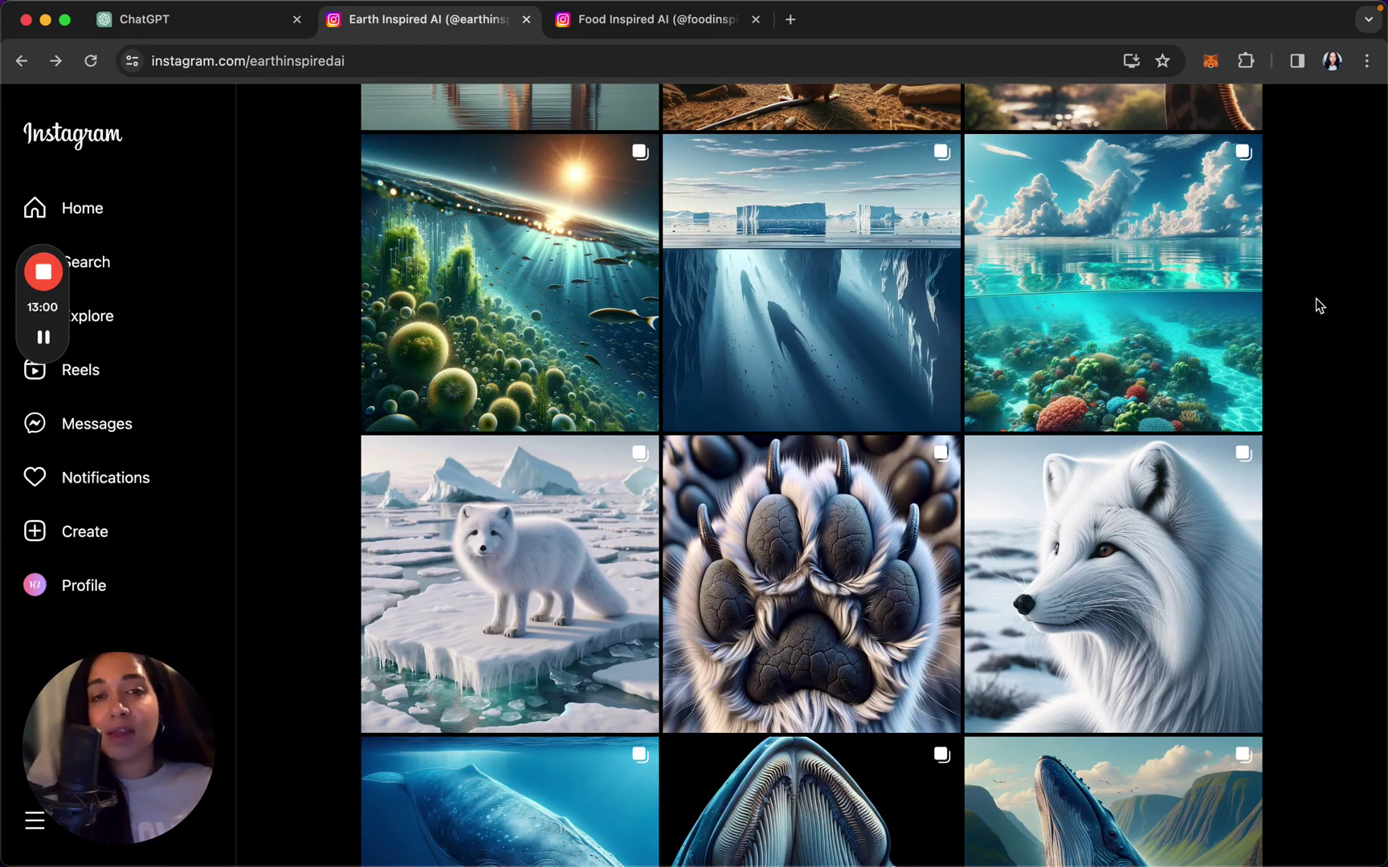
{"action": "scroll", "coordinate": [1301, 277], "scroll_direction": "up", "scroll_amount": 10}
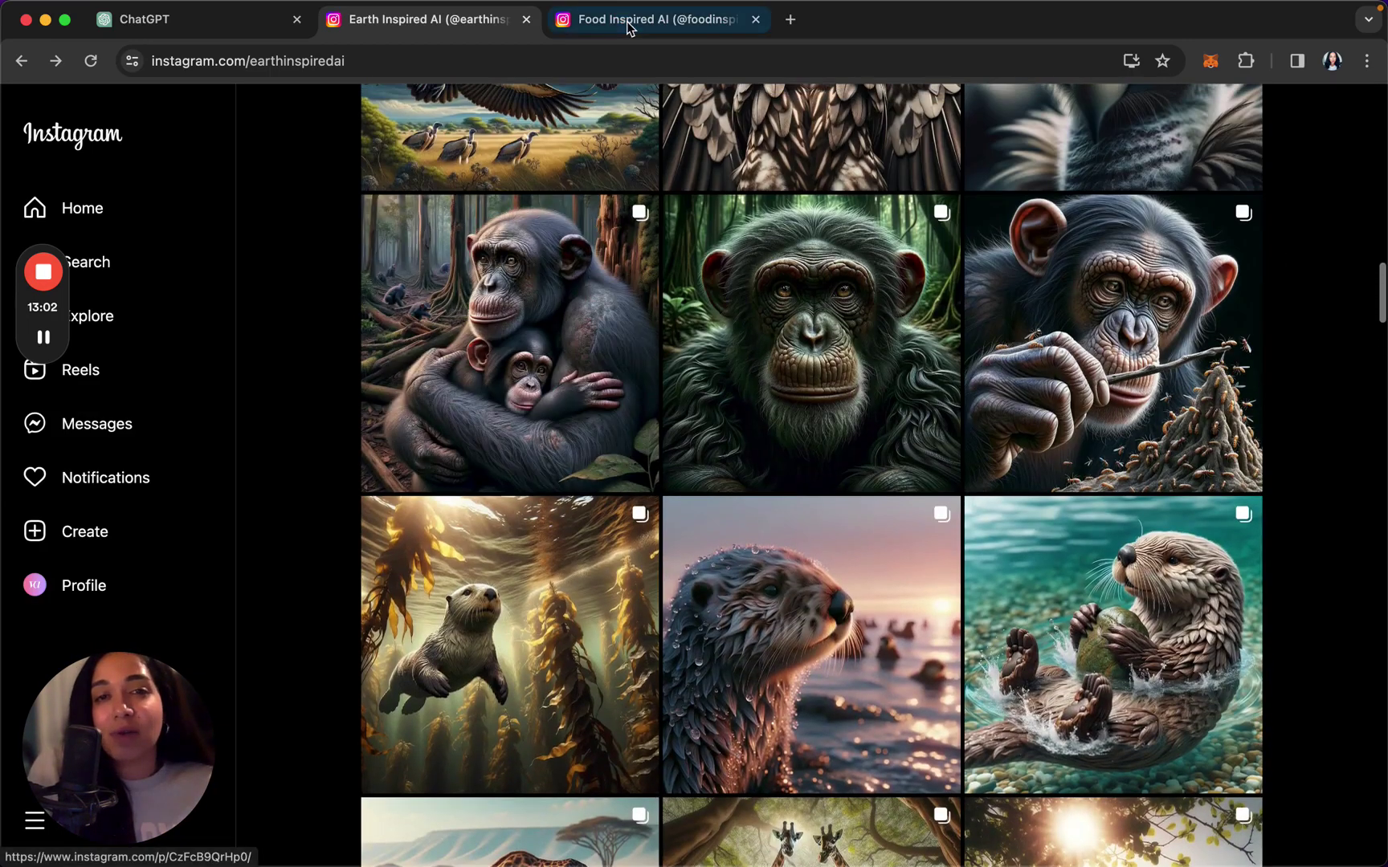
On the Food Inspired AI profile, open and close the honey granola tart post.
{"action": "left_click", "coordinate": [629, 21]}
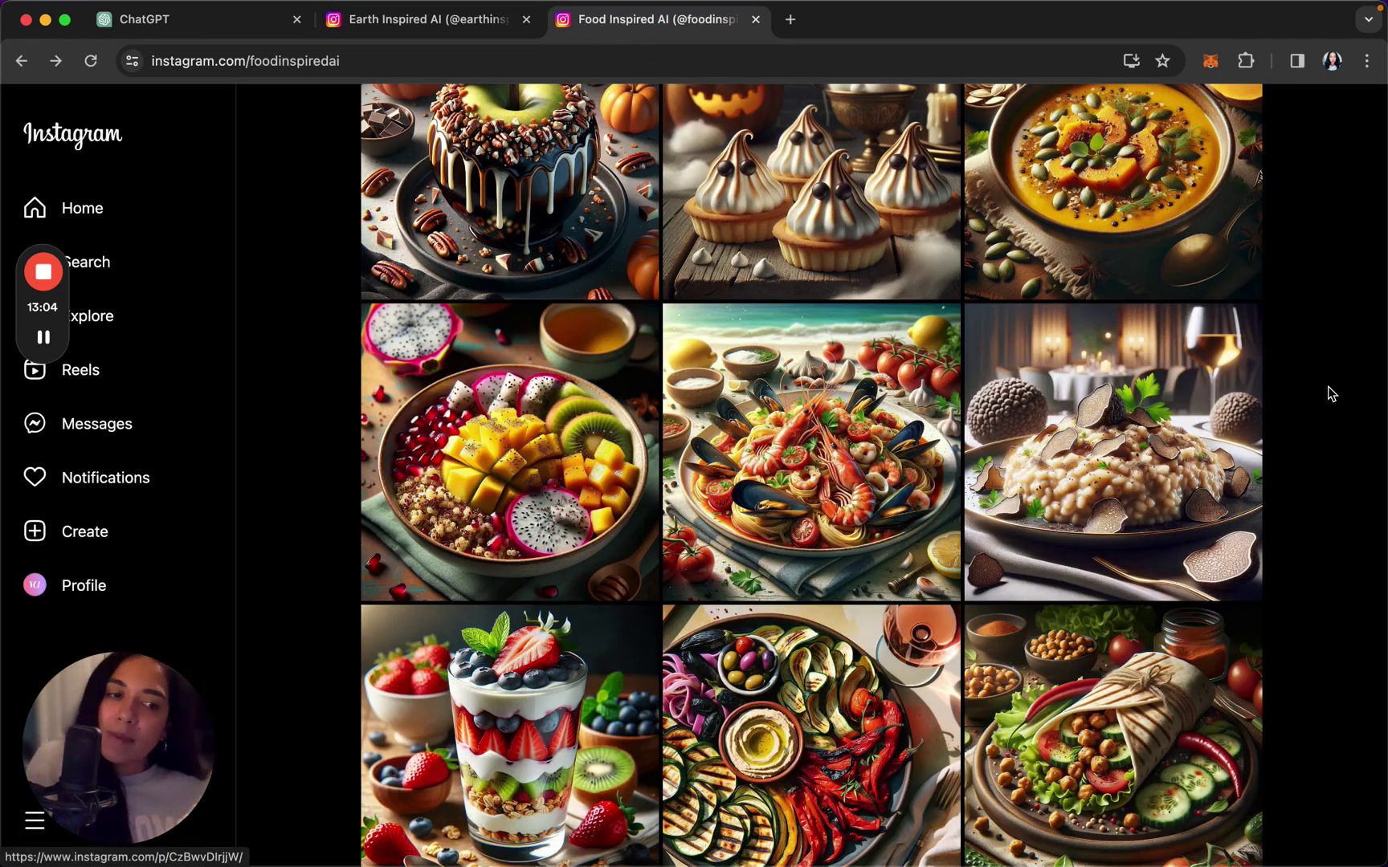
{"action": "scroll", "coordinate": [1331, 393], "scroll_direction": "down", "scroll_amount": 5}
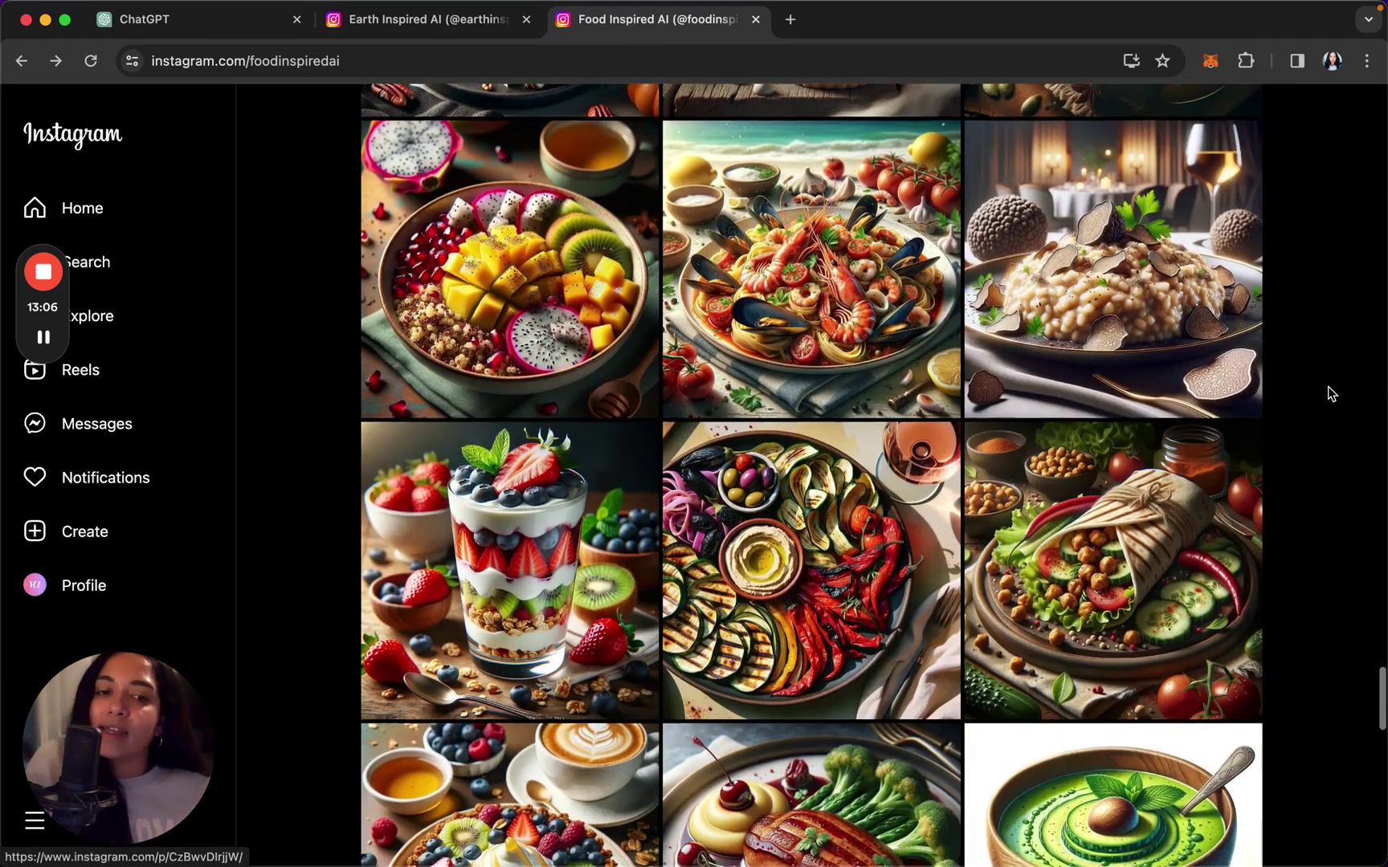
{"action": "scroll", "coordinate": [1332, 393], "scroll_direction": "down", "scroll_amount": 2}
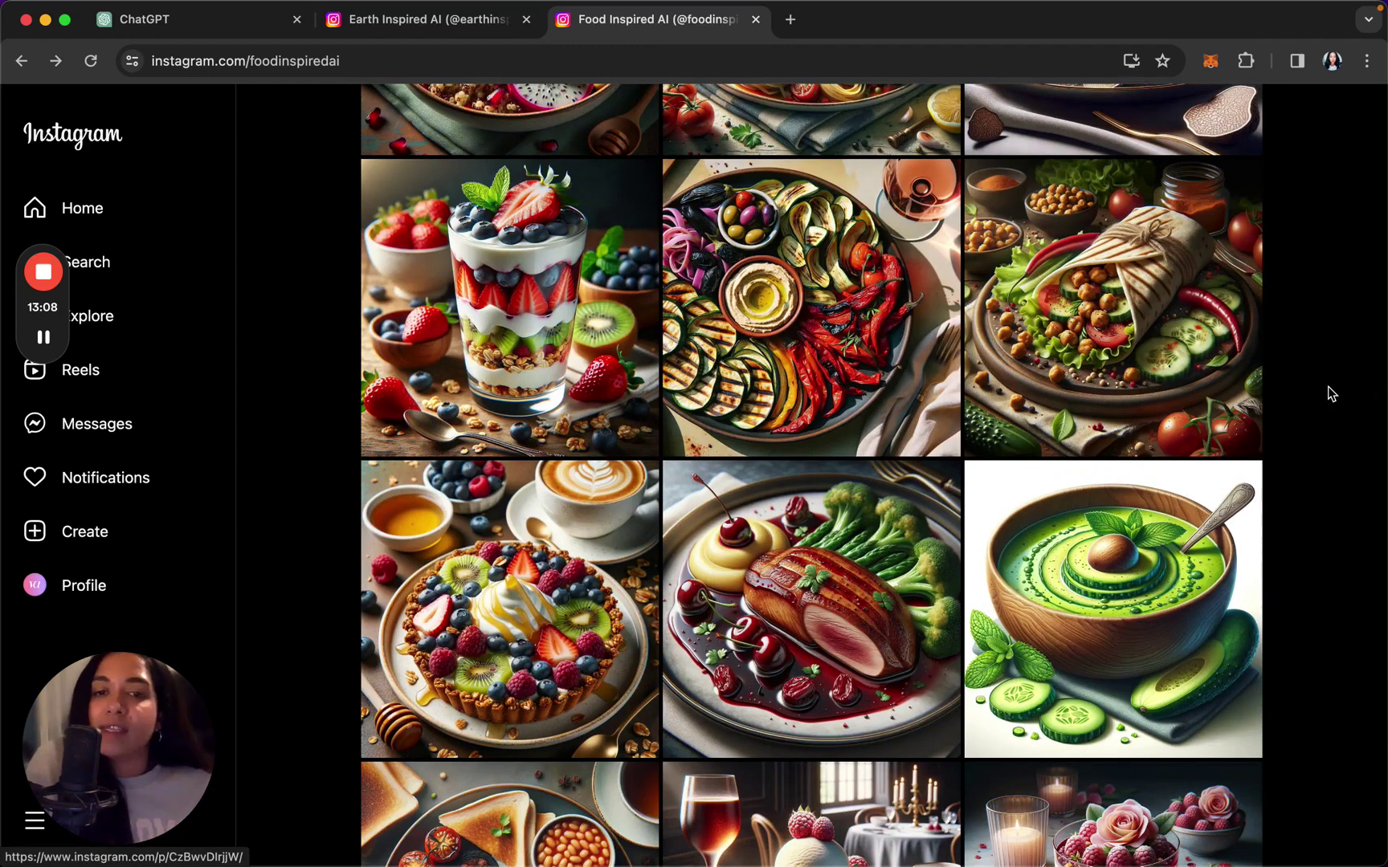
{"action": "scroll", "coordinate": [1331, 394], "scroll_direction": "down", "scroll_amount": 3}
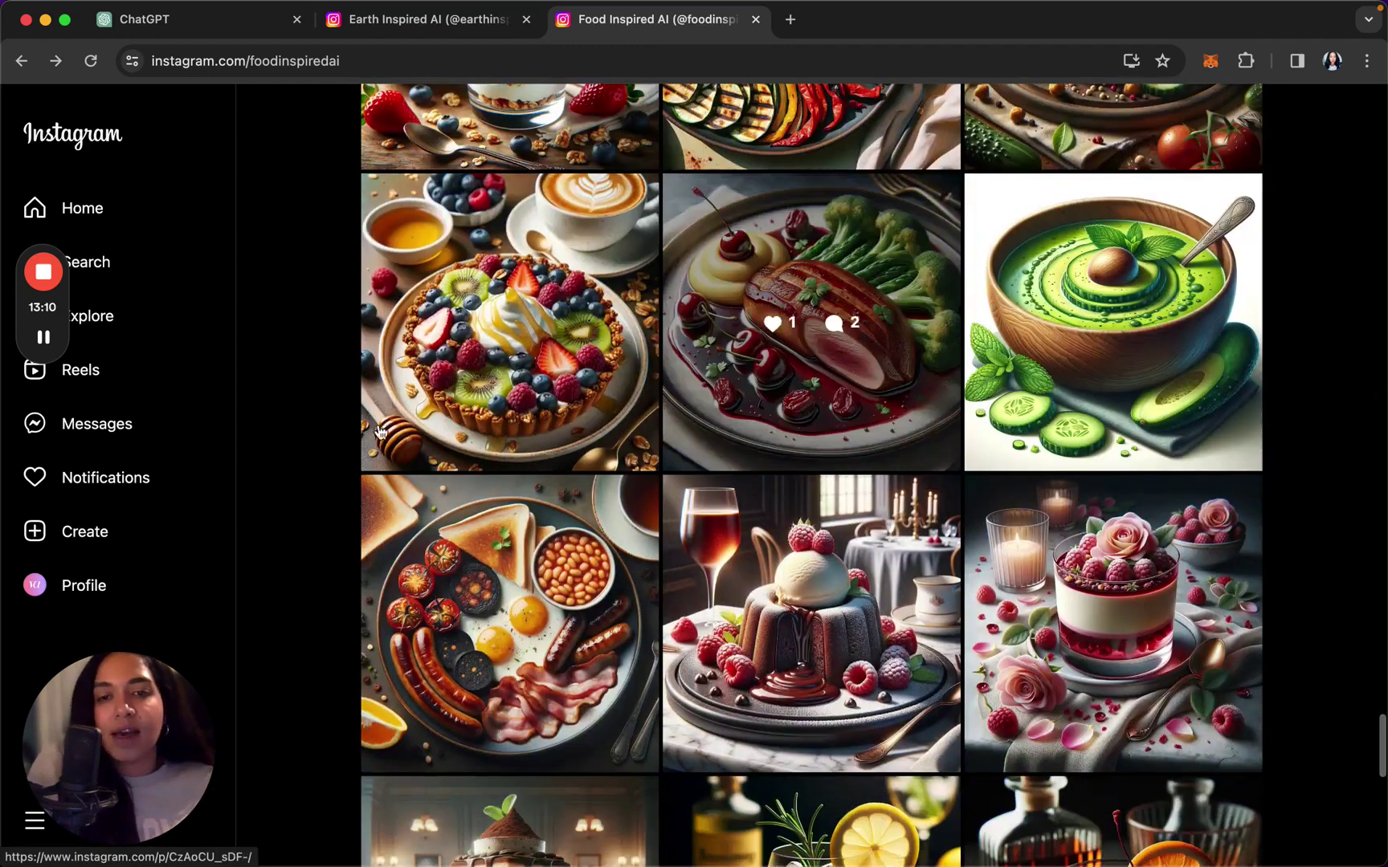
{"action": "left_click", "coordinate": [527, 402]}
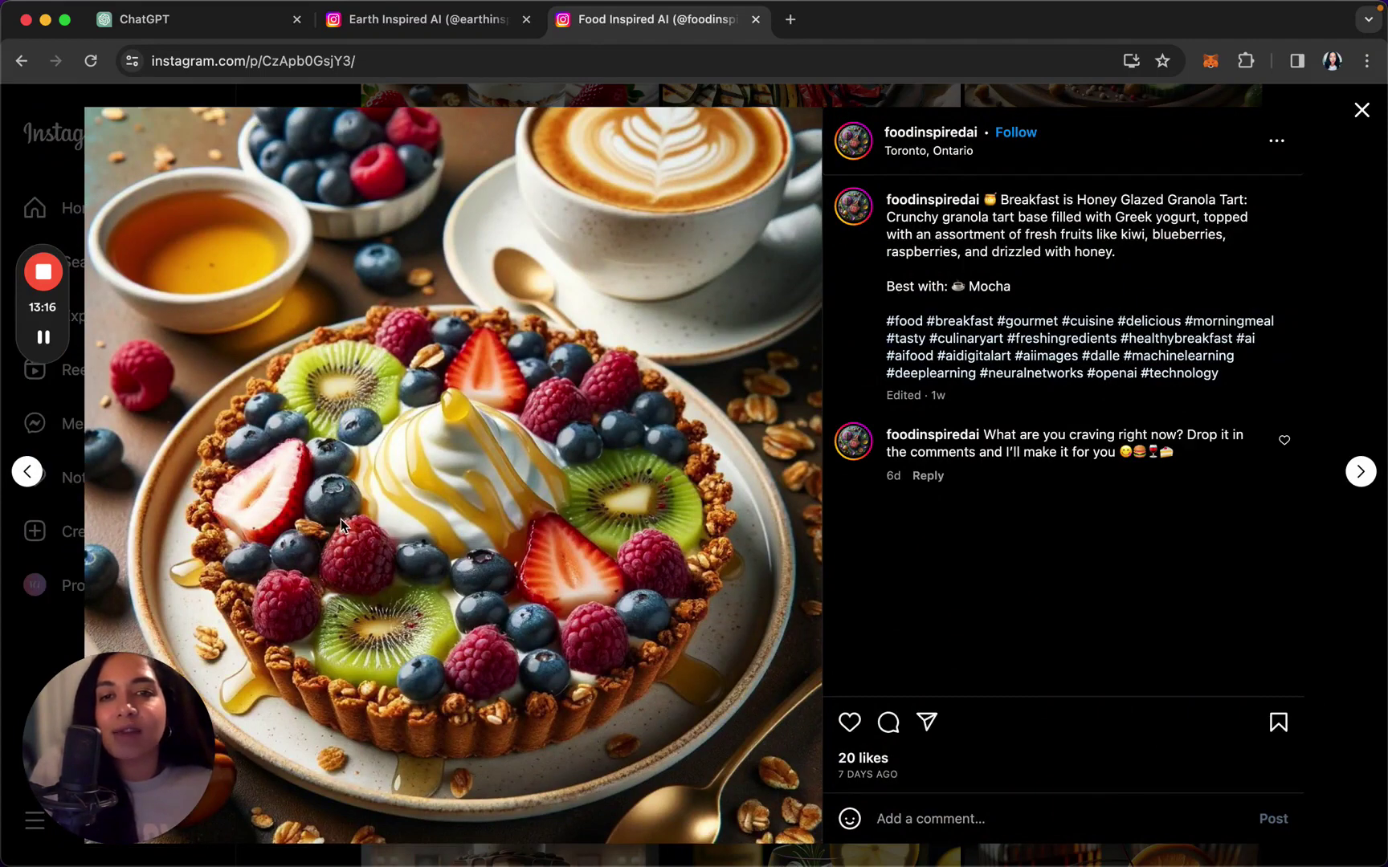
{"action": "left_click", "coordinate": [1360, 115]}
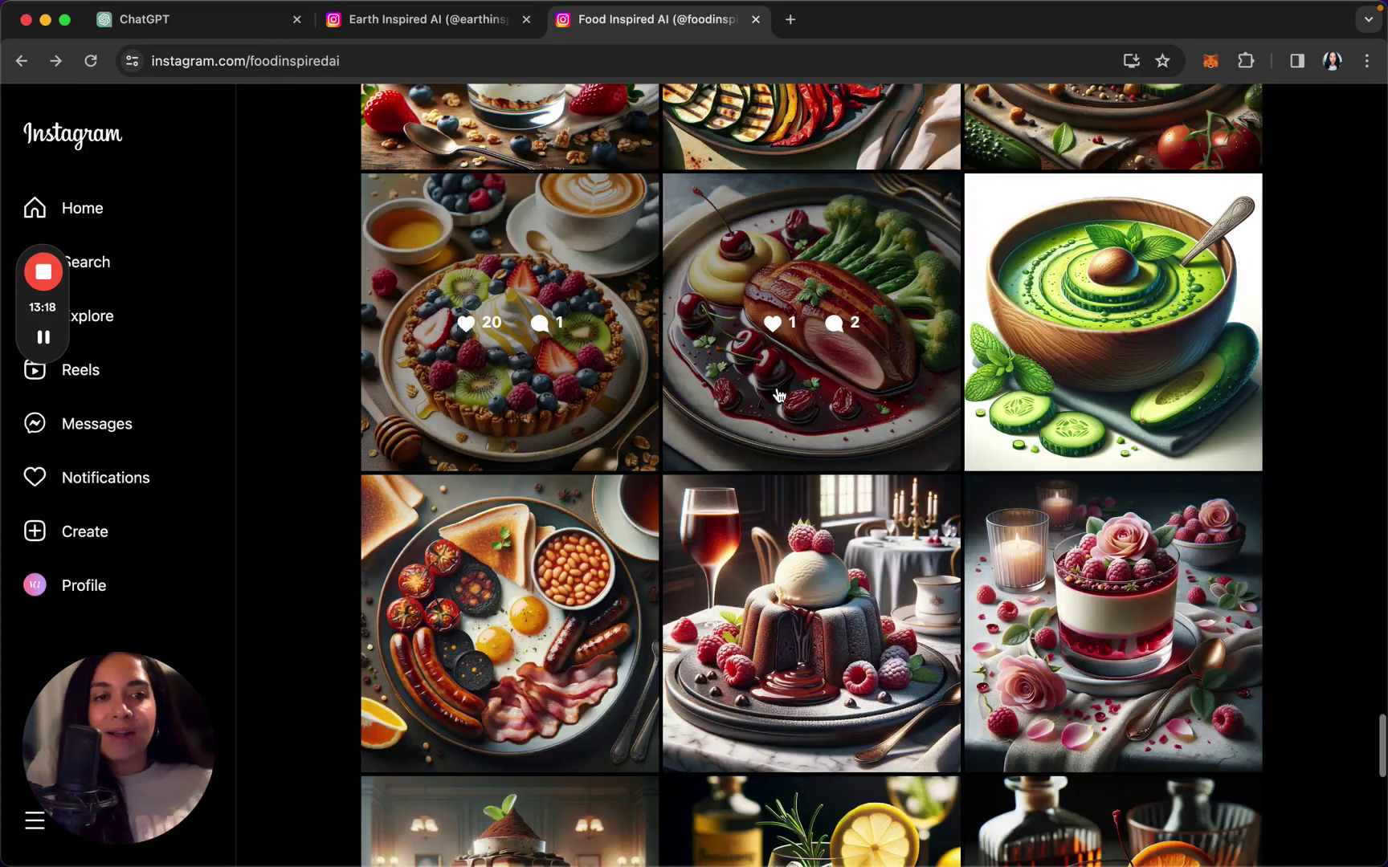
Scroll back to the top of the Food Inspired AI profile.
{"action": "scroll", "coordinate": [779, 394], "scroll_direction": "up", "scroll_amount": 15}
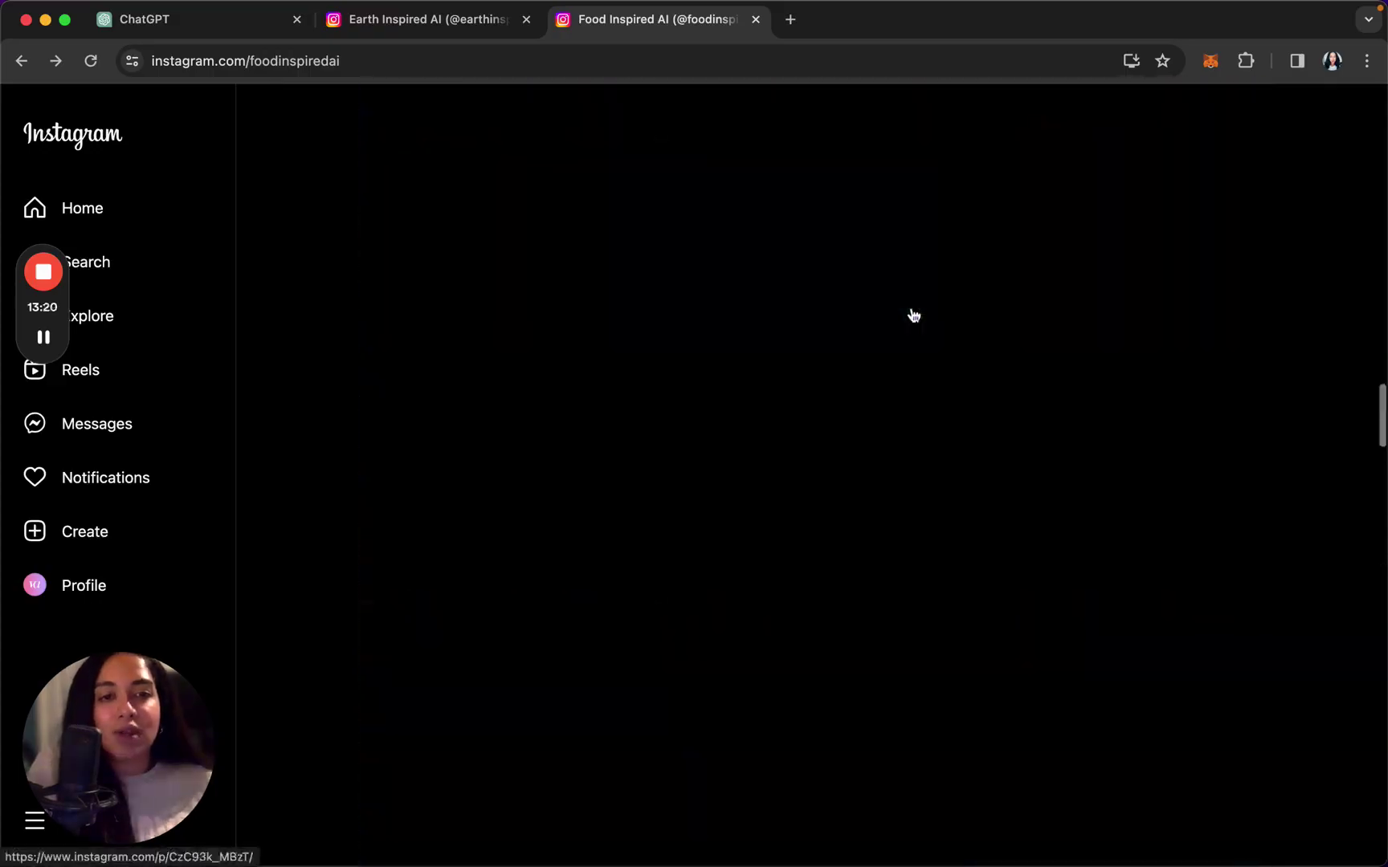
{"action": "scroll", "coordinate": [914, 315], "scroll_direction": "up", "scroll_amount": 15}
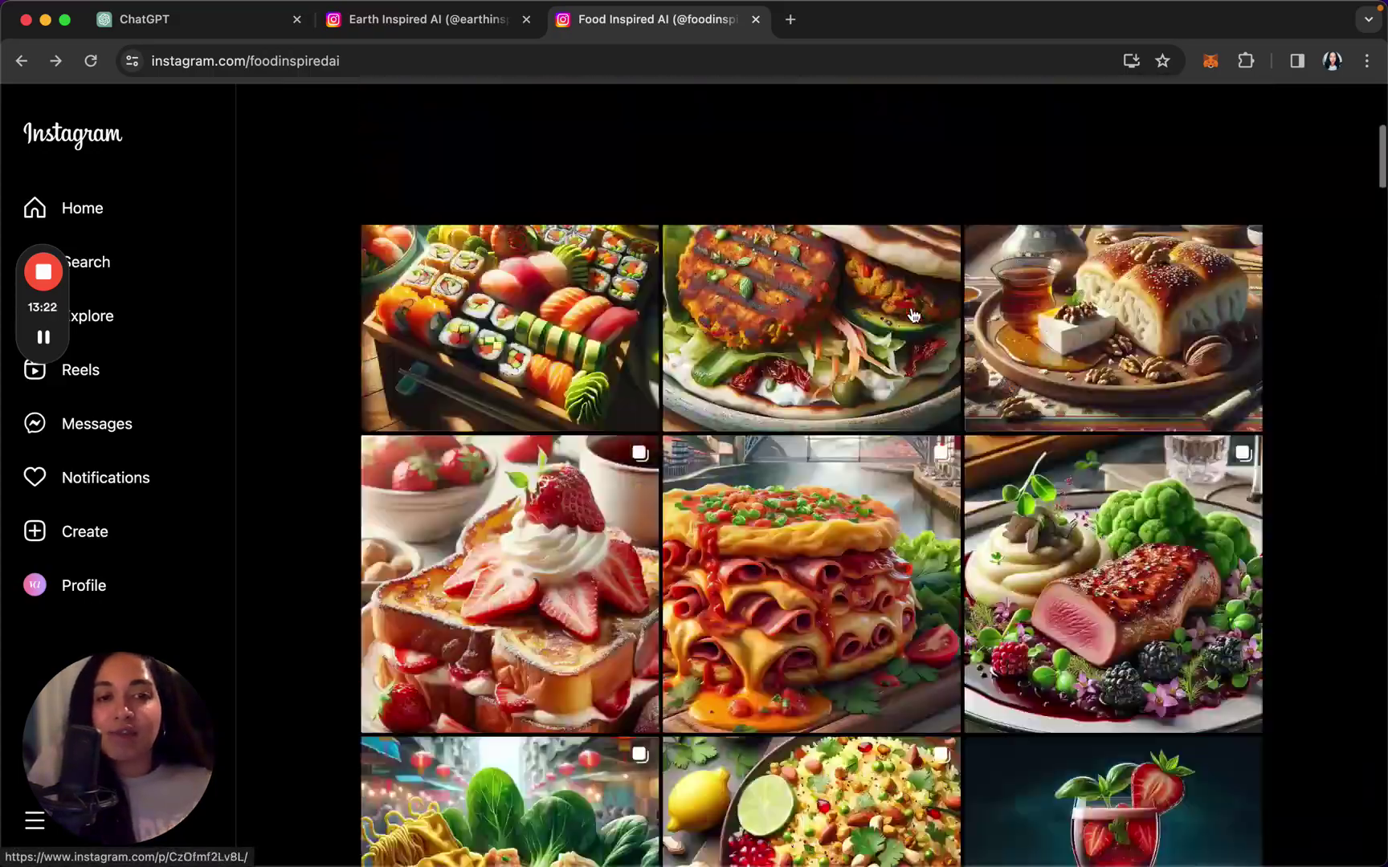
{"action": "scroll", "coordinate": [913, 315], "scroll_direction": "up", "scroll_amount": 5}
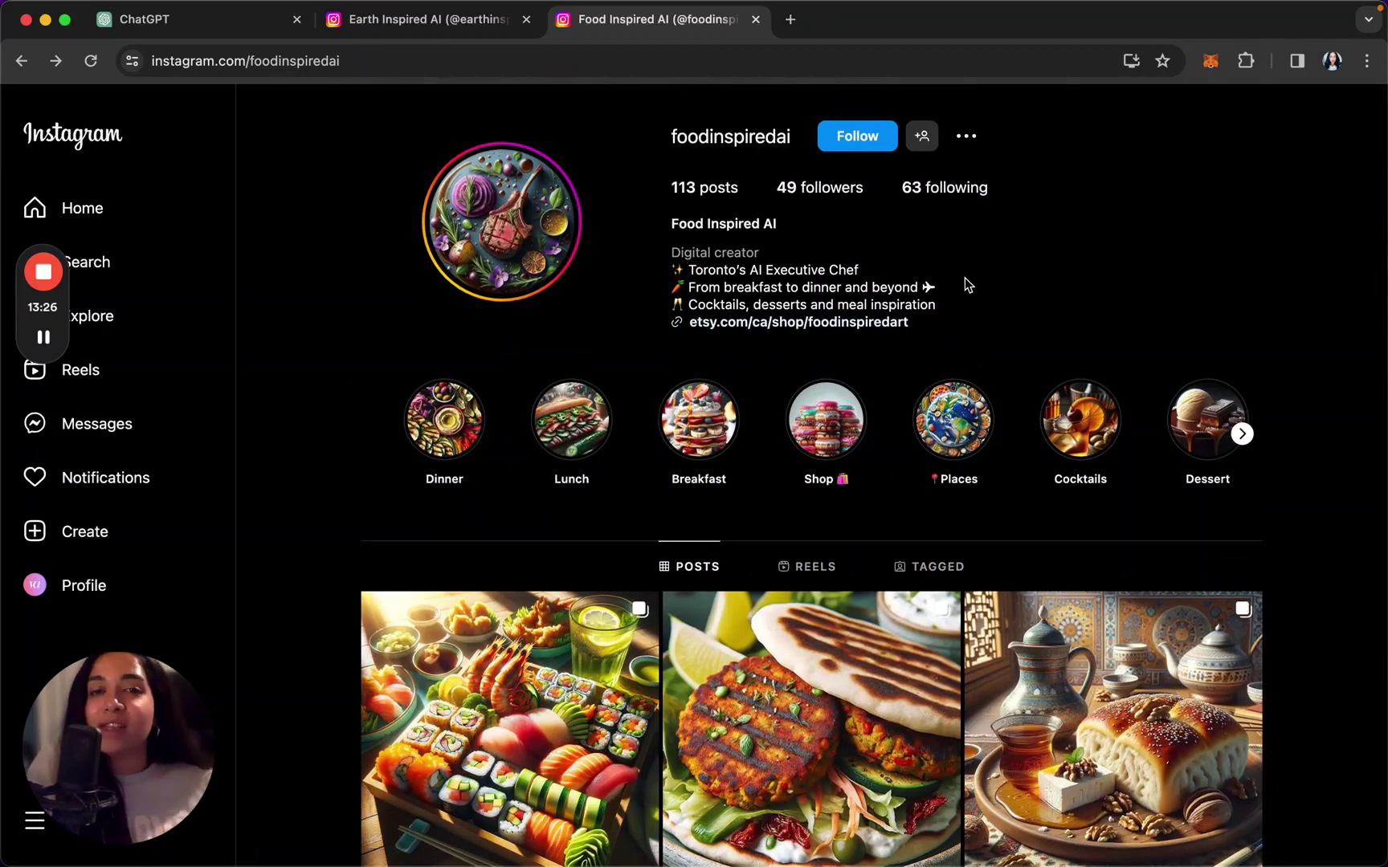
{"action": "scroll", "coordinate": [968, 285], "scroll_direction": "down", "scroll_amount": 6}
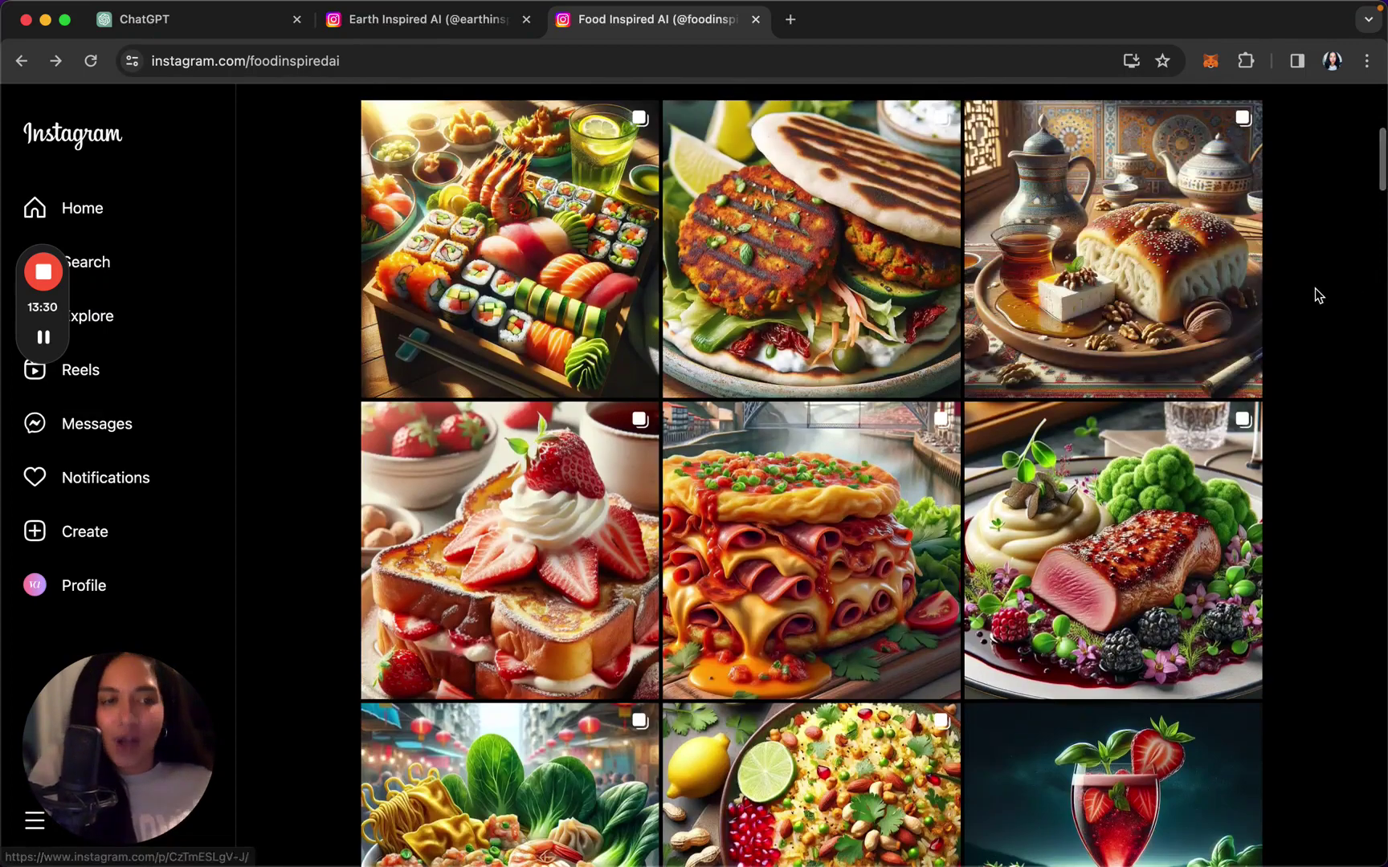
{"action": "scroll", "coordinate": [1314, 293], "scroll_direction": "down", "scroll_amount": 5}
{"action": "scroll", "coordinate": [1313, 288], "scroll_direction": "down", "scroll_amount": 2}
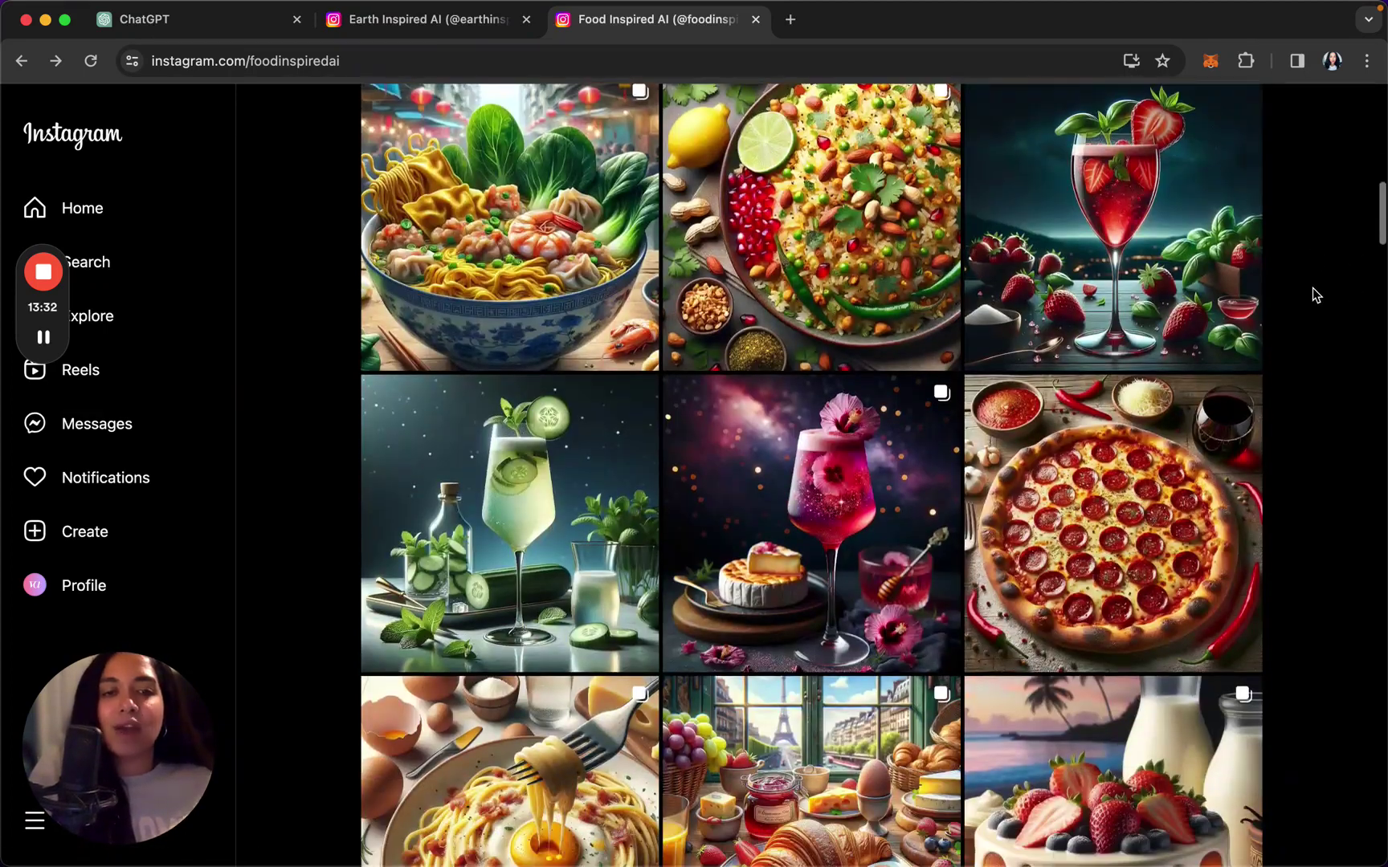
{"action": "scroll", "coordinate": [1313, 288], "scroll_direction": "up", "scroll_amount": 5}
{"action": "scroll", "coordinate": [1278, 287], "scroll_direction": "up", "scroll_amount": 2}
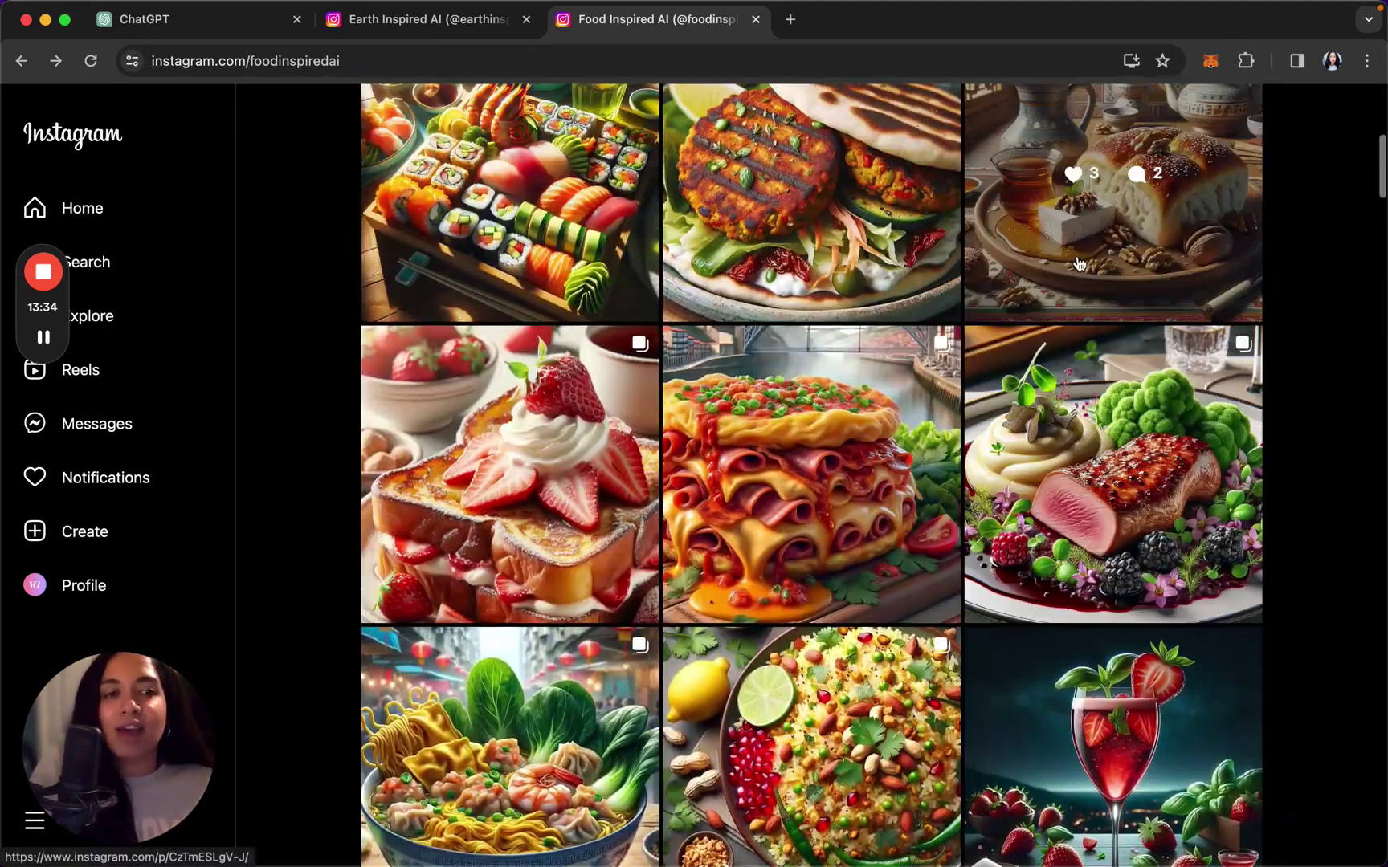
{"action": "left_click", "coordinate": [1076, 255]}
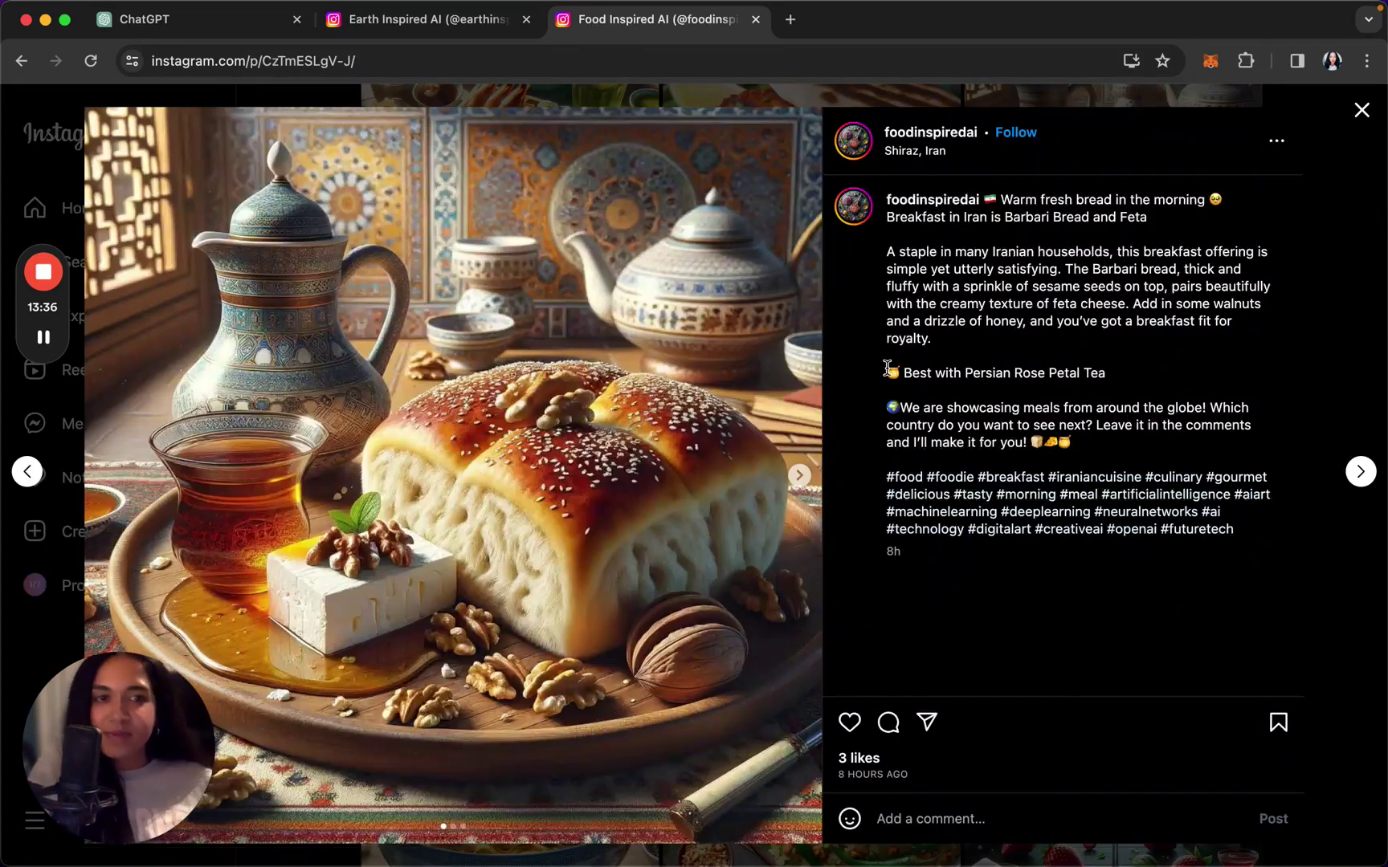
{"action": "left_click", "coordinate": [1361, 110]}
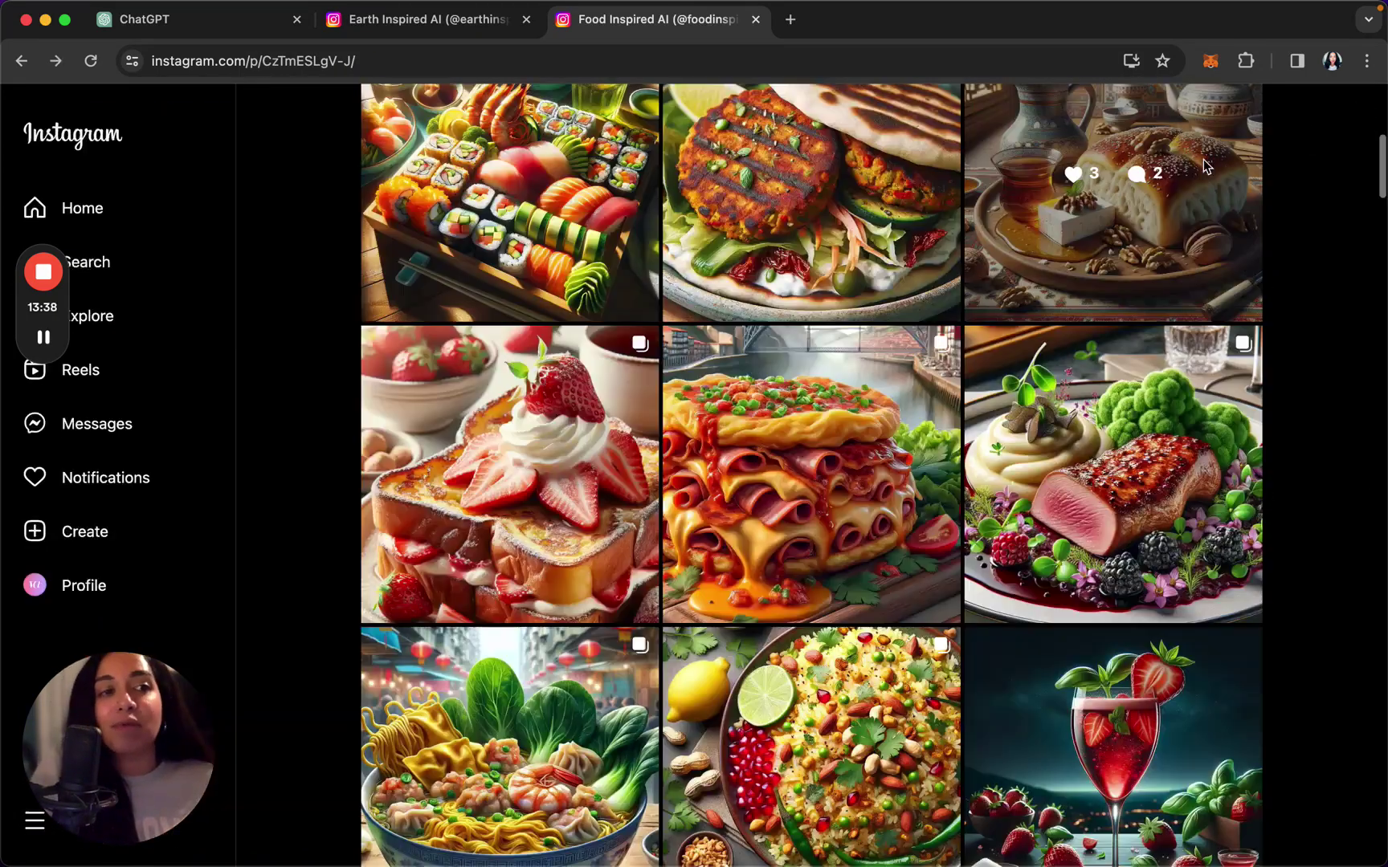
{"action": "scroll", "coordinate": [610, 514], "scroll_direction": "down", "scroll_amount": 3}
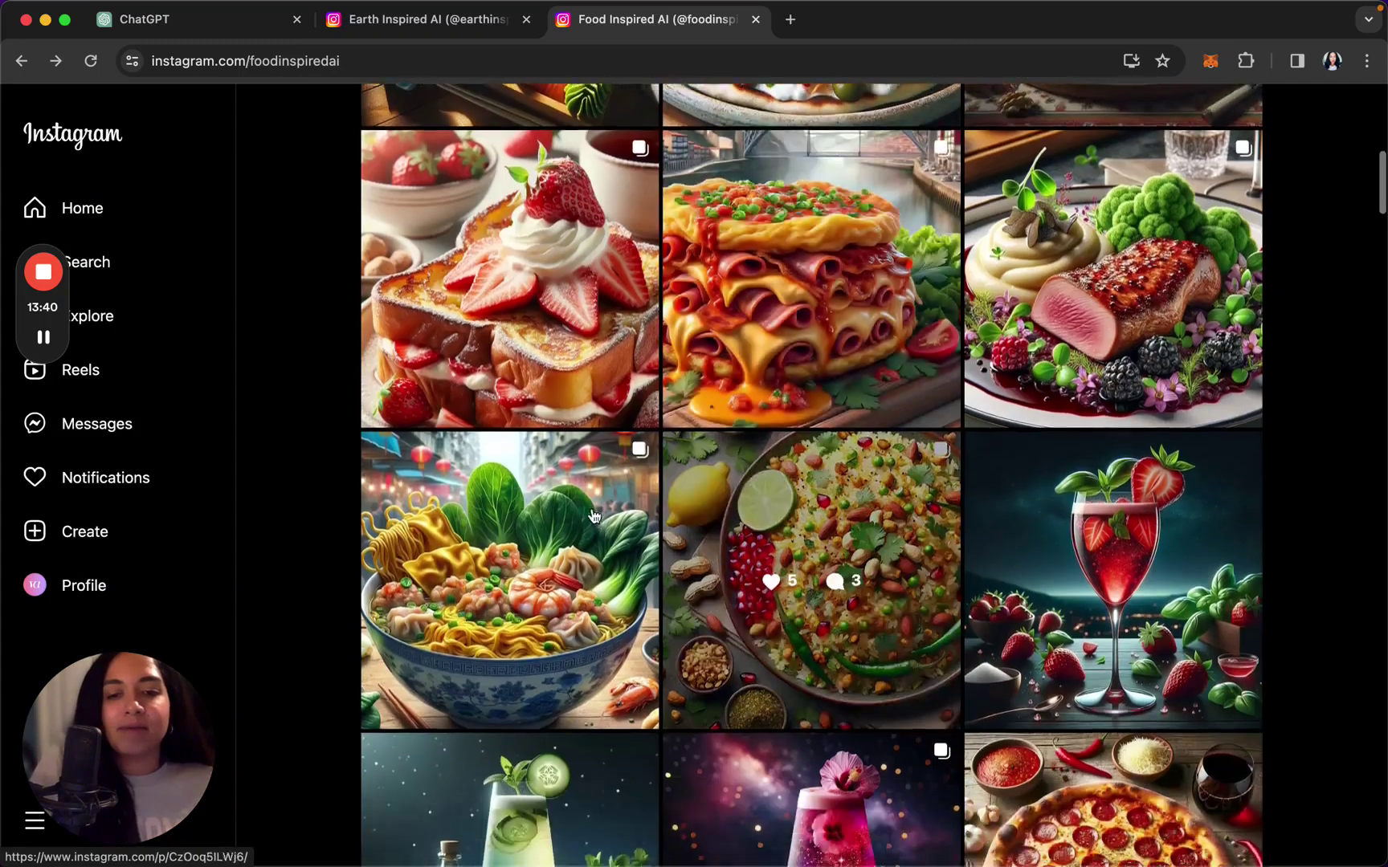
{"action": "left_click", "coordinate": [589, 480]}
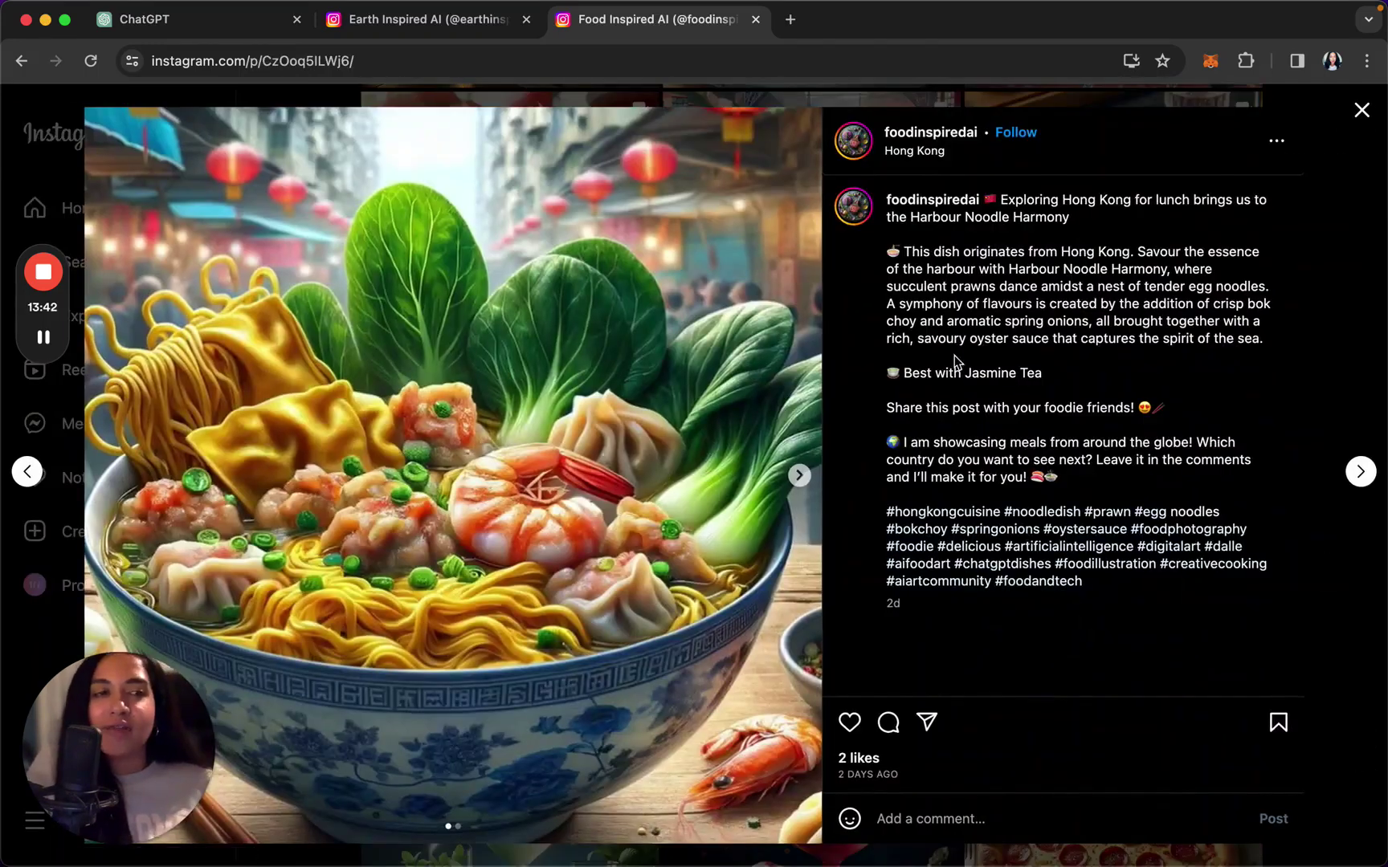
{"action": "left_click", "coordinate": [1361, 110]}
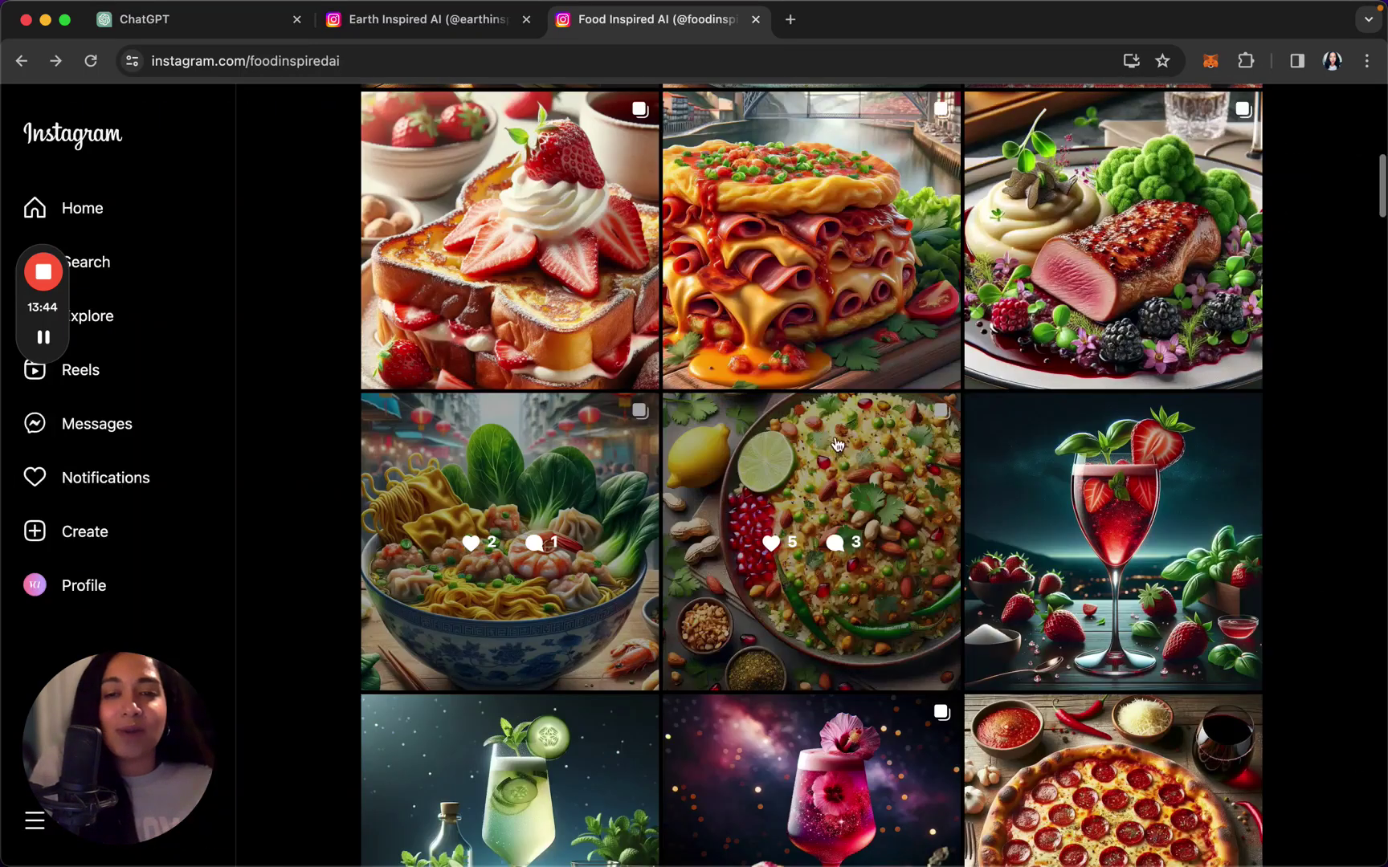
{"action": "scroll", "coordinate": [890, 455], "scroll_direction": "down", "scroll_amount": 3}
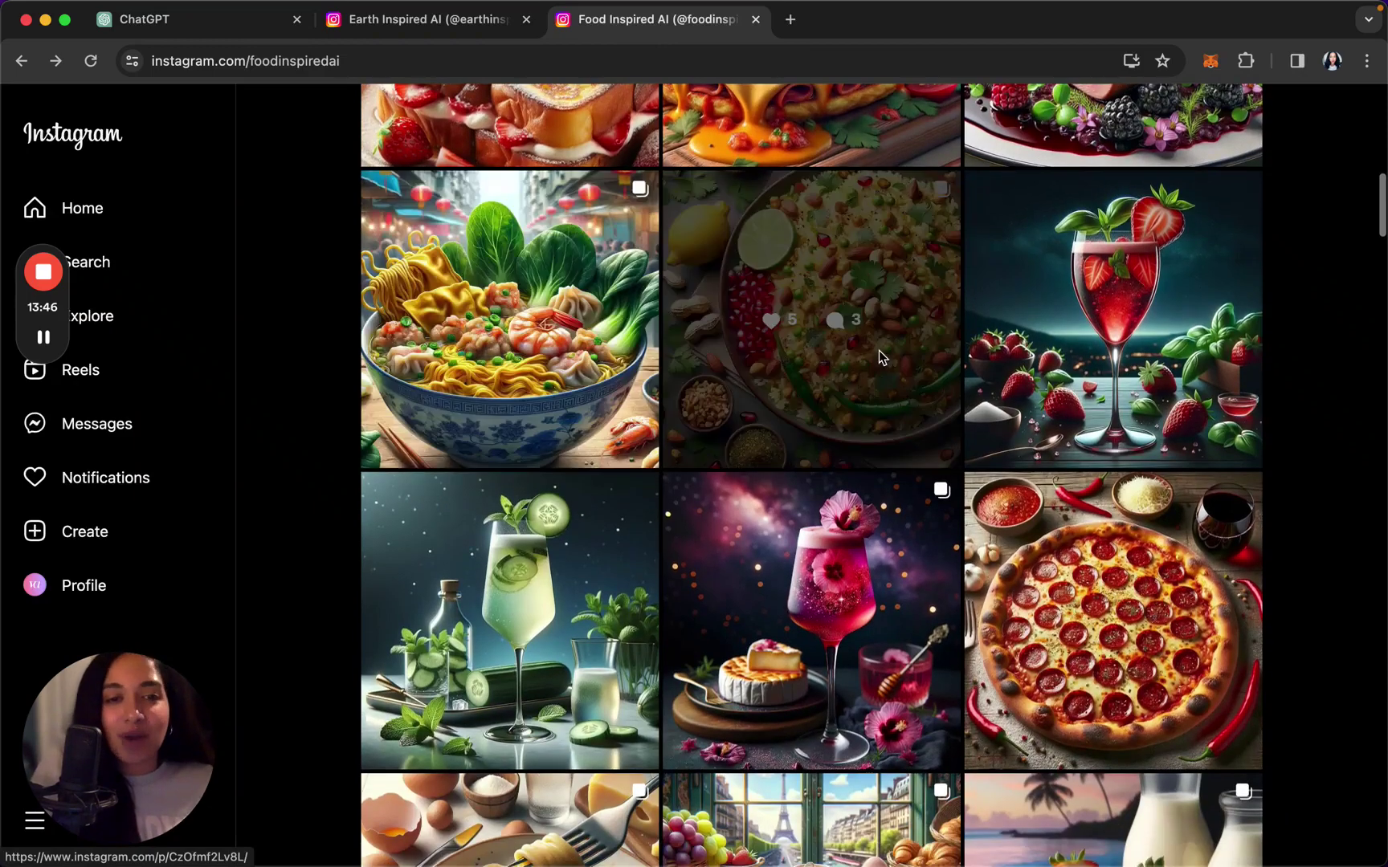
{"action": "left_click", "coordinate": [878, 351]}
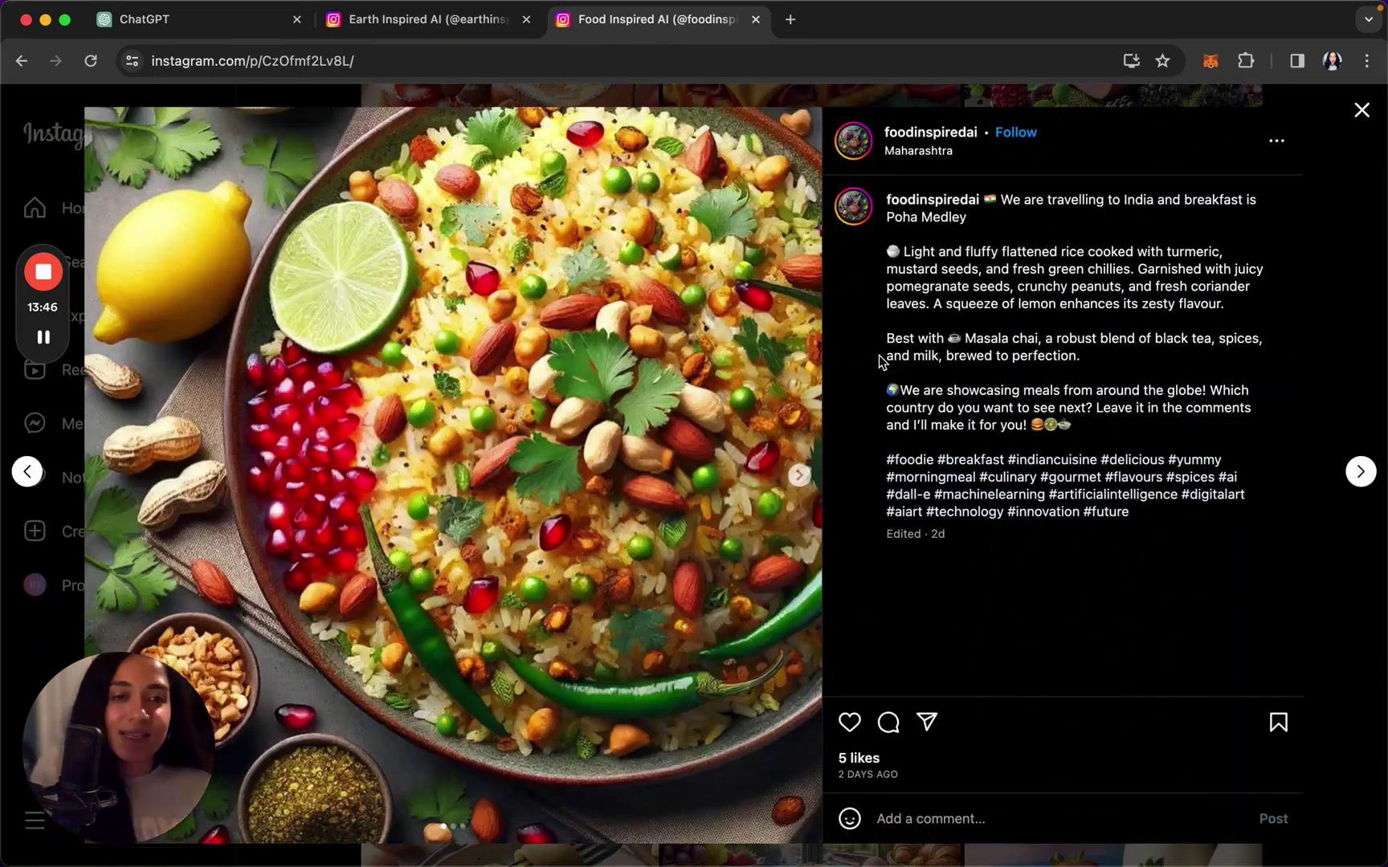
{"action": "left_click", "coordinate": [1361, 110]}
{"action": "scroll", "coordinate": [1192, 440], "scroll_direction": "down", "scroll_amount": 4}
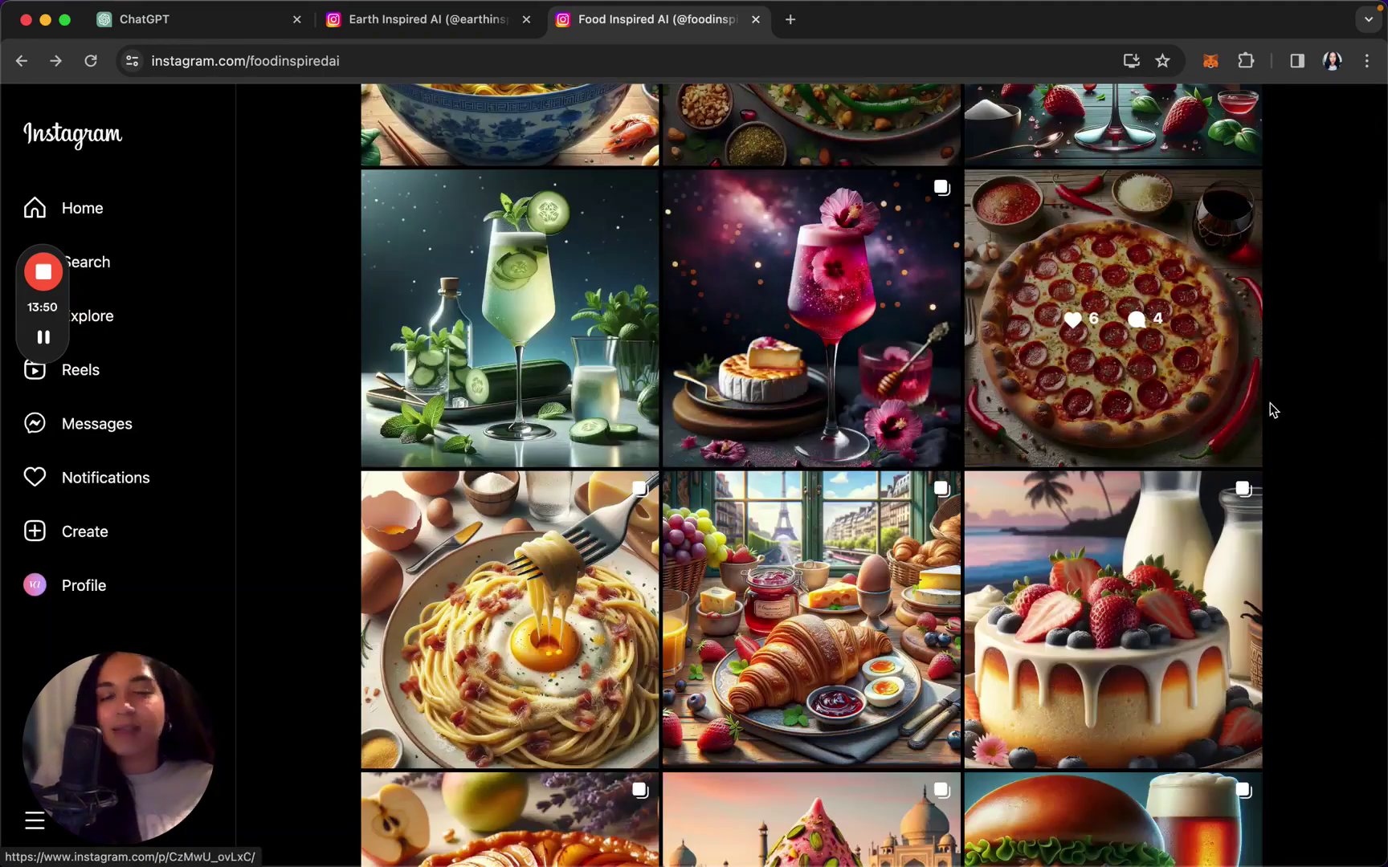
{"action": "scroll", "coordinate": [1324, 402], "scroll_direction": "down", "scroll_amount": 3}
{"action": "scroll", "coordinate": [1327, 401], "scroll_direction": "down", "scroll_amount": 5}
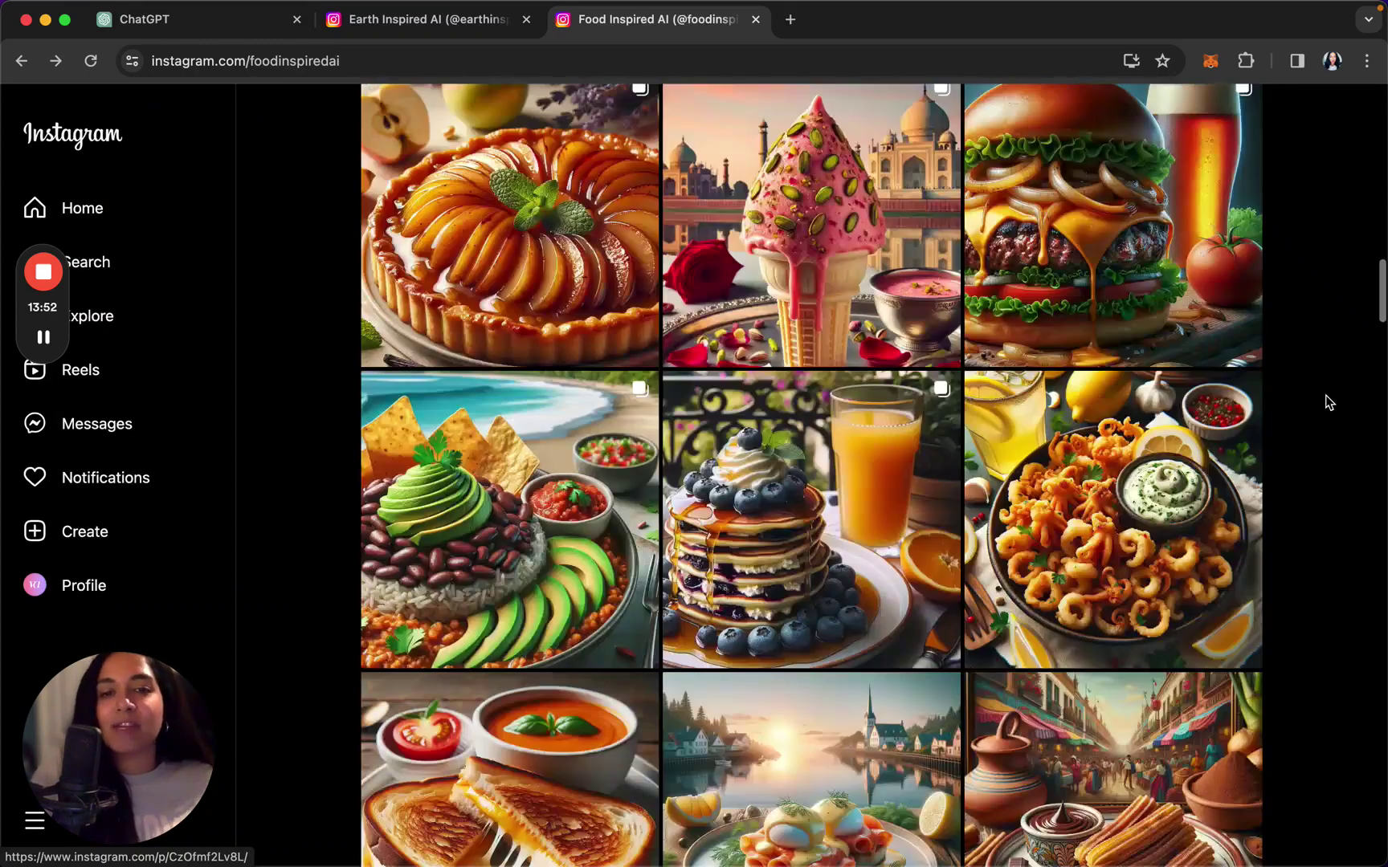
{"action": "scroll", "coordinate": [1281, 390], "scroll_direction": "down", "scroll_amount": 2}
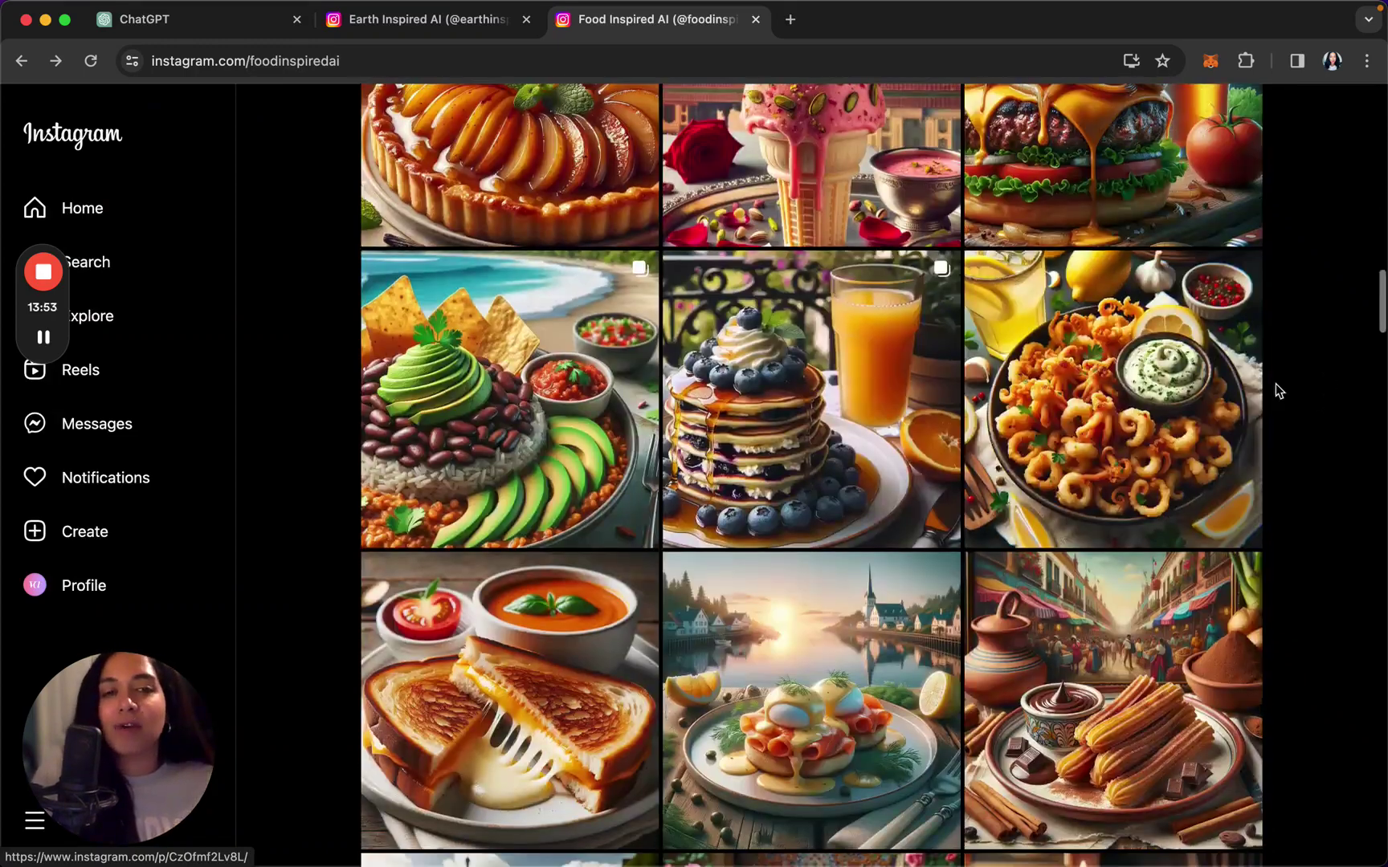
{"action": "left_click", "coordinate": [892, 338]}
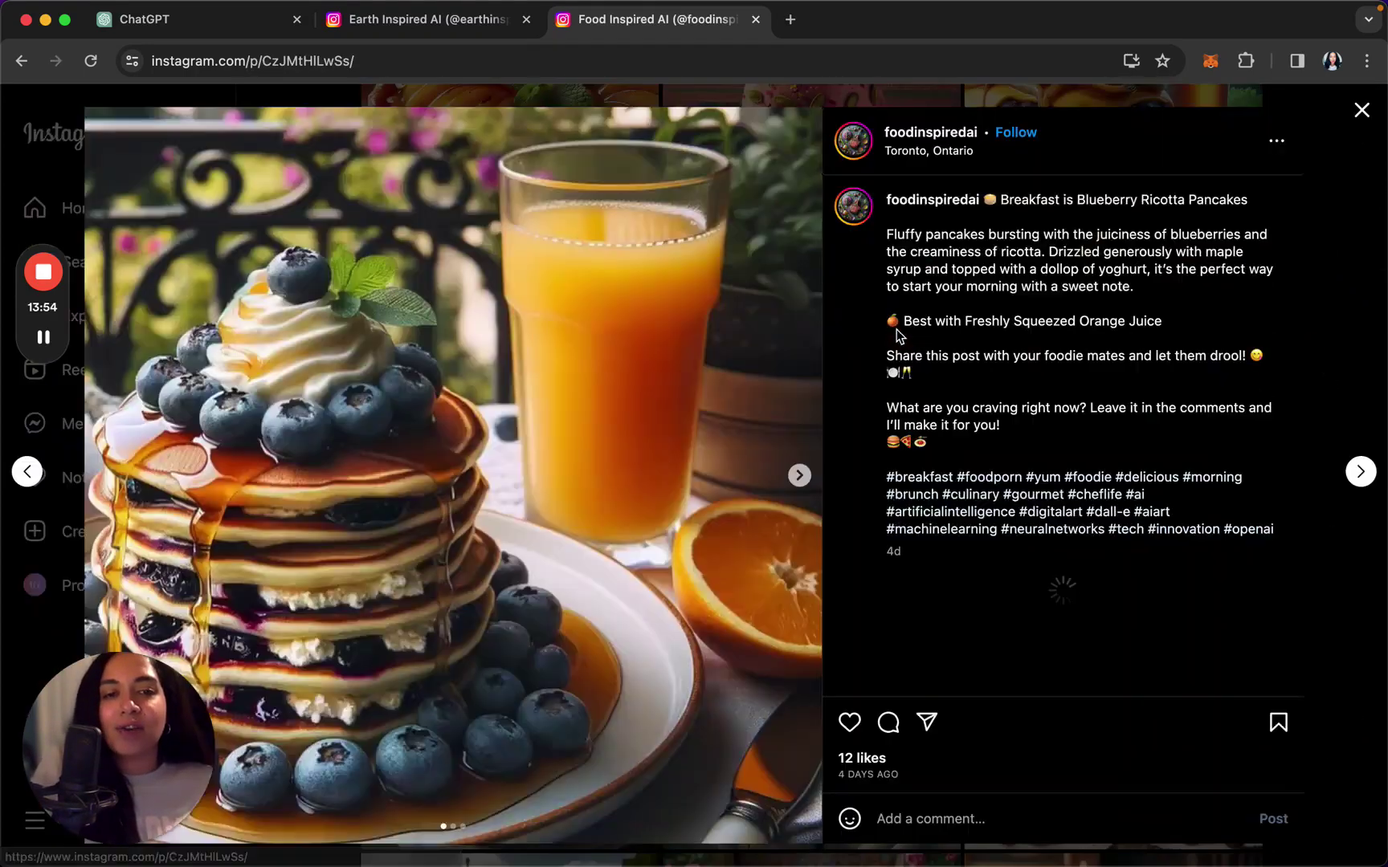
{"action": "left_click", "coordinate": [1361, 112]}
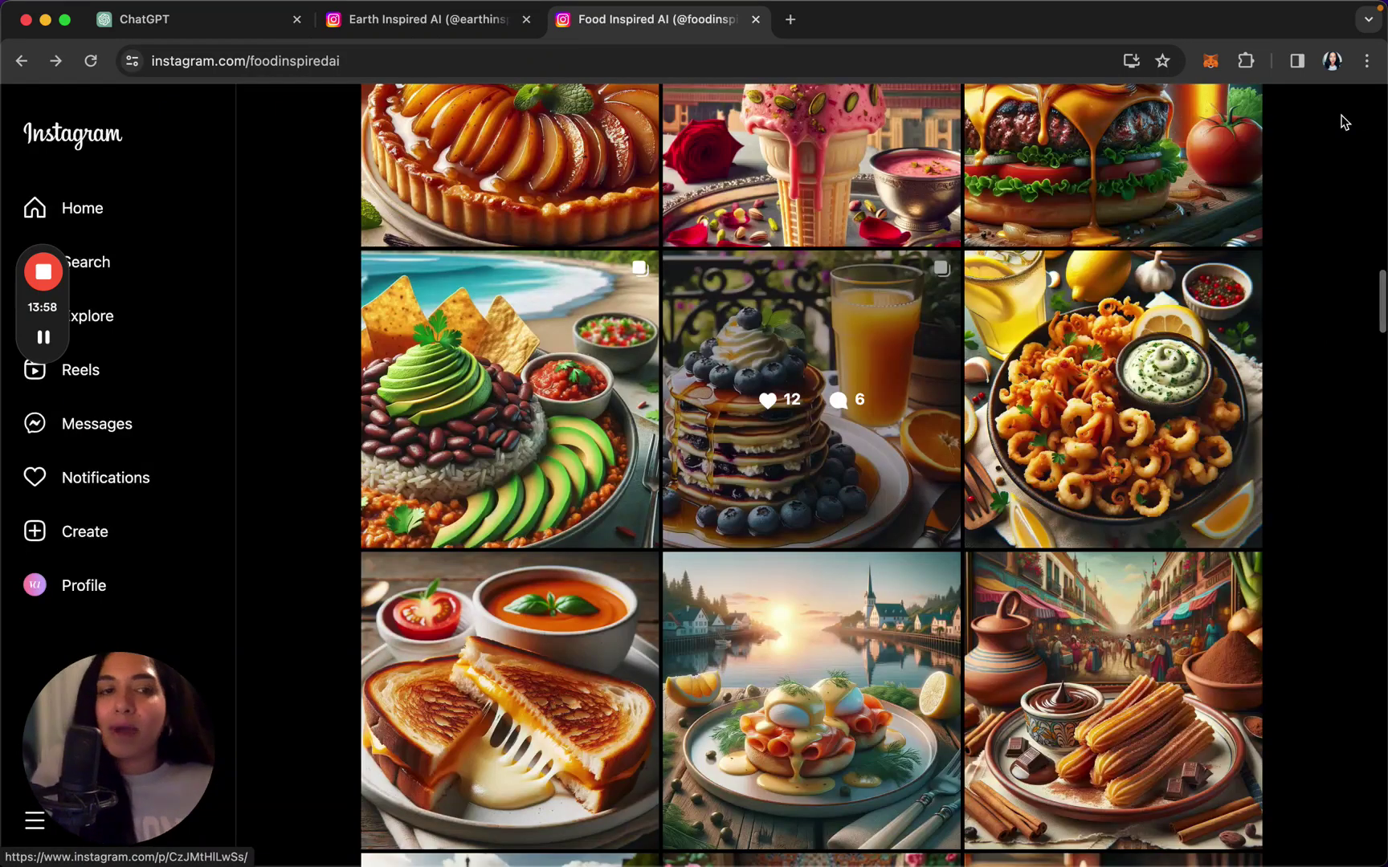
{"action": "left_click", "coordinate": [1063, 313]}
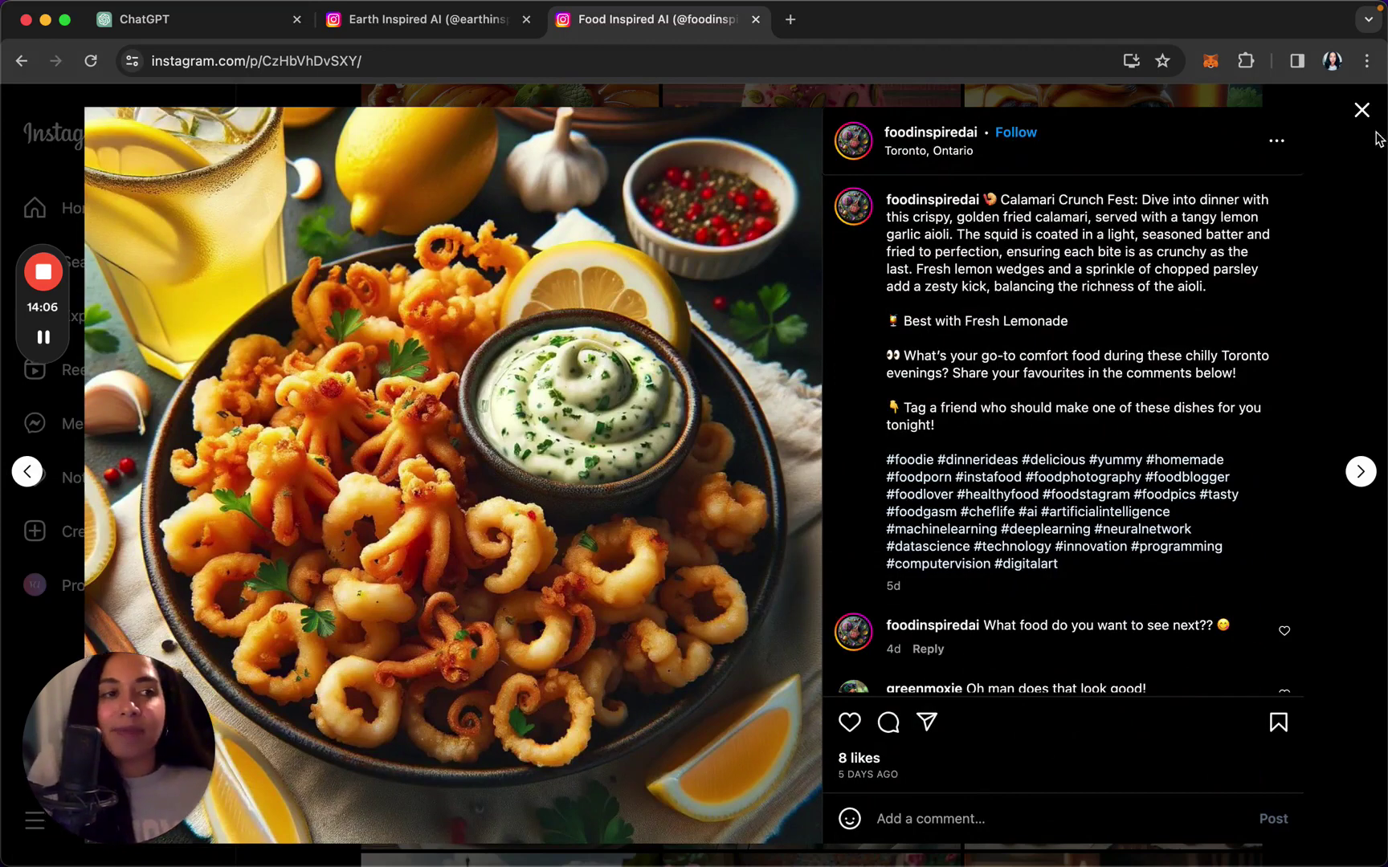
{"action": "left_click", "coordinate": [1361, 110]}
{"action": "scroll", "coordinate": [583, 418], "scroll_direction": "down", "scroll_amount": 2}
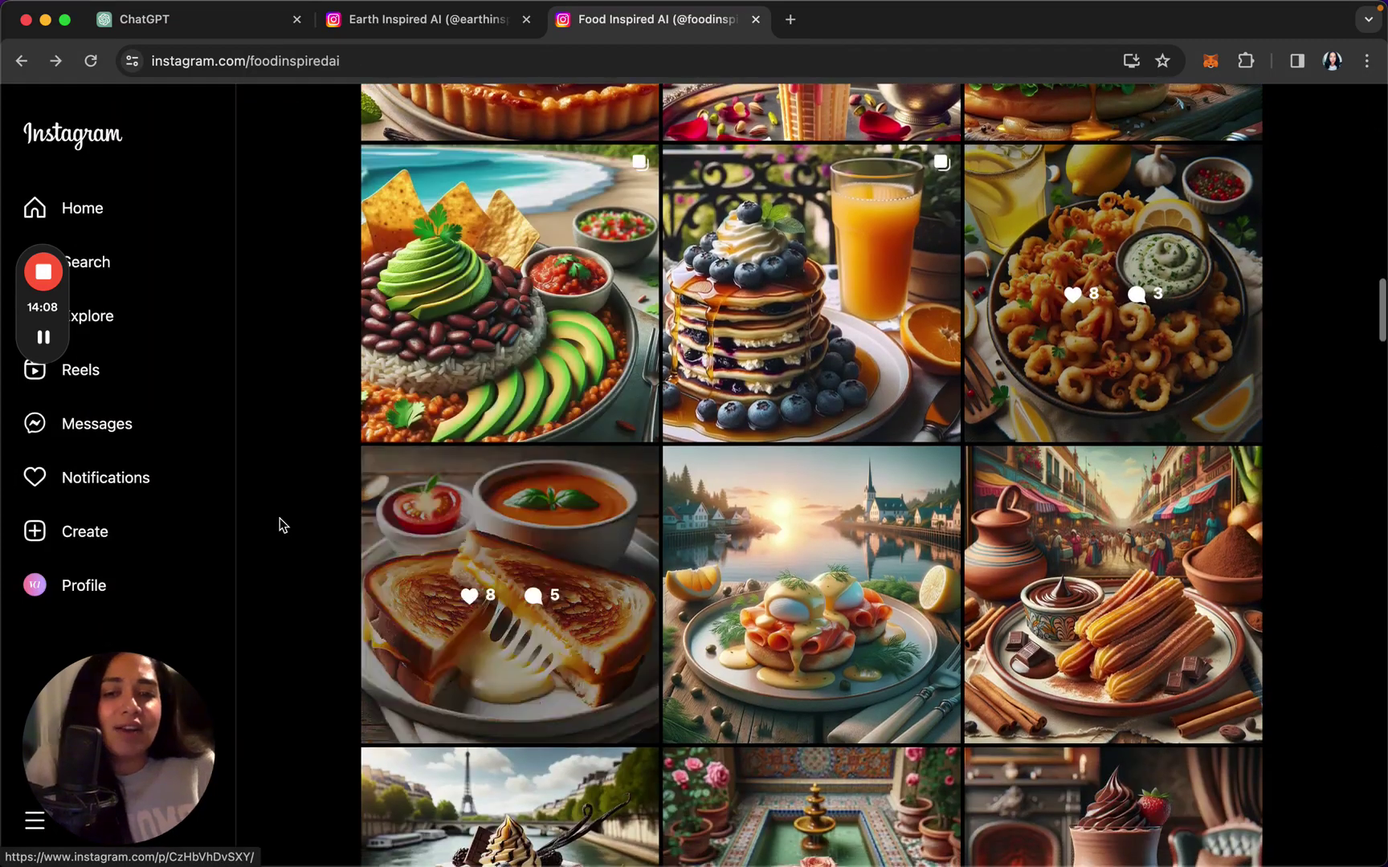